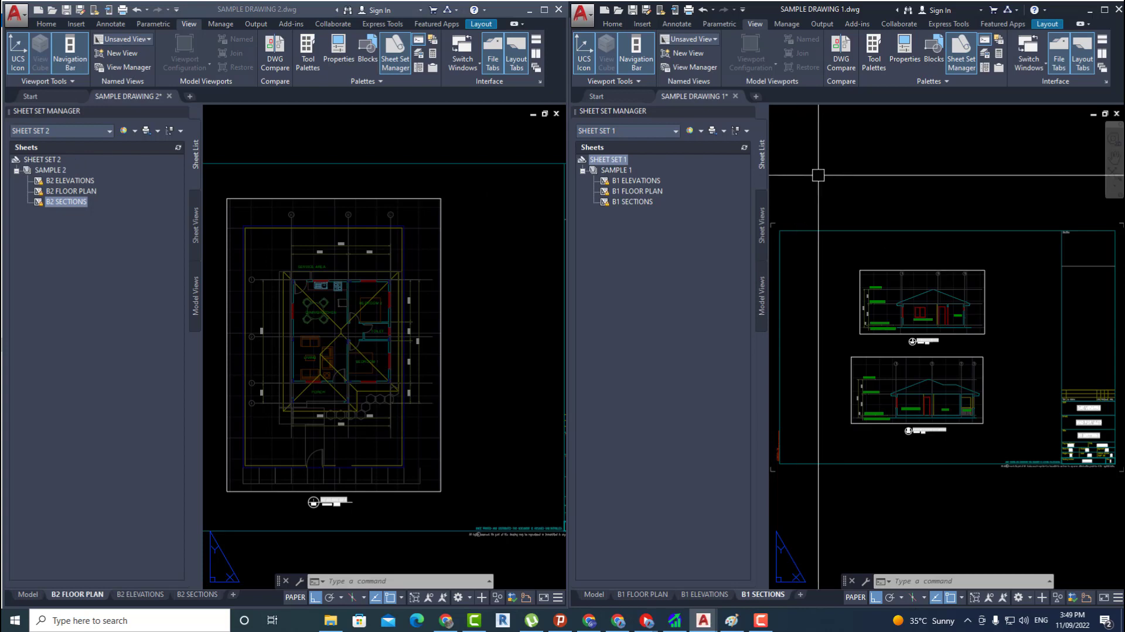
# - Start saving SAMPLE DRAWING 1 under a new name and create a folder named _GENERAL DRAWINGS inside MASTERING SHEET SETS
pyautogui.click(589, 19)
pyautogui.click(606, 156)
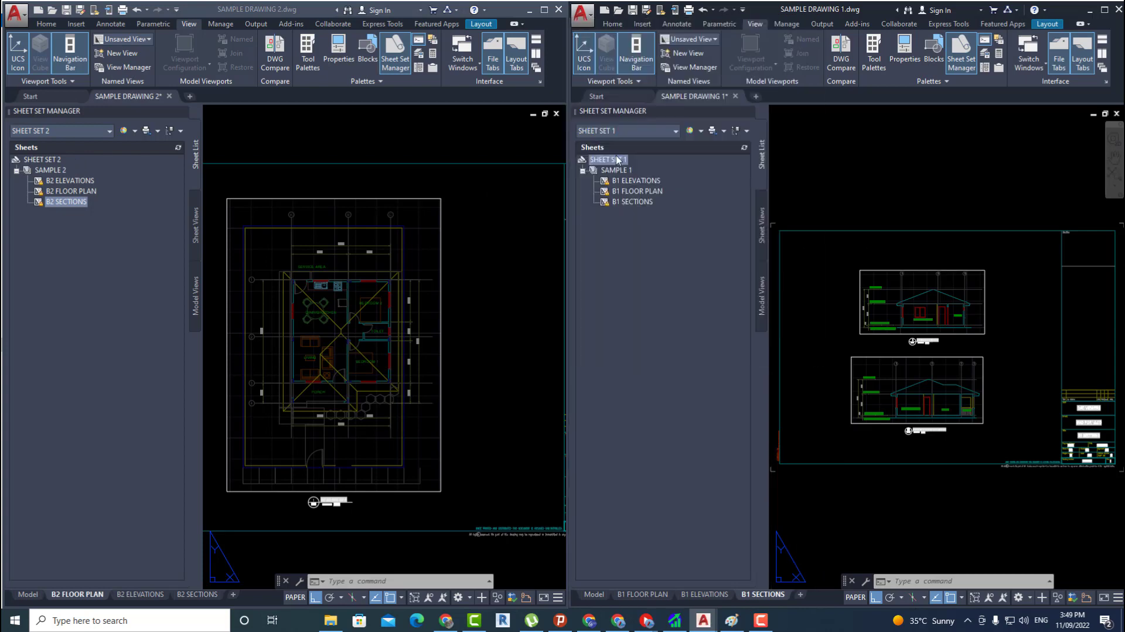
pyautogui.click(905, 185)
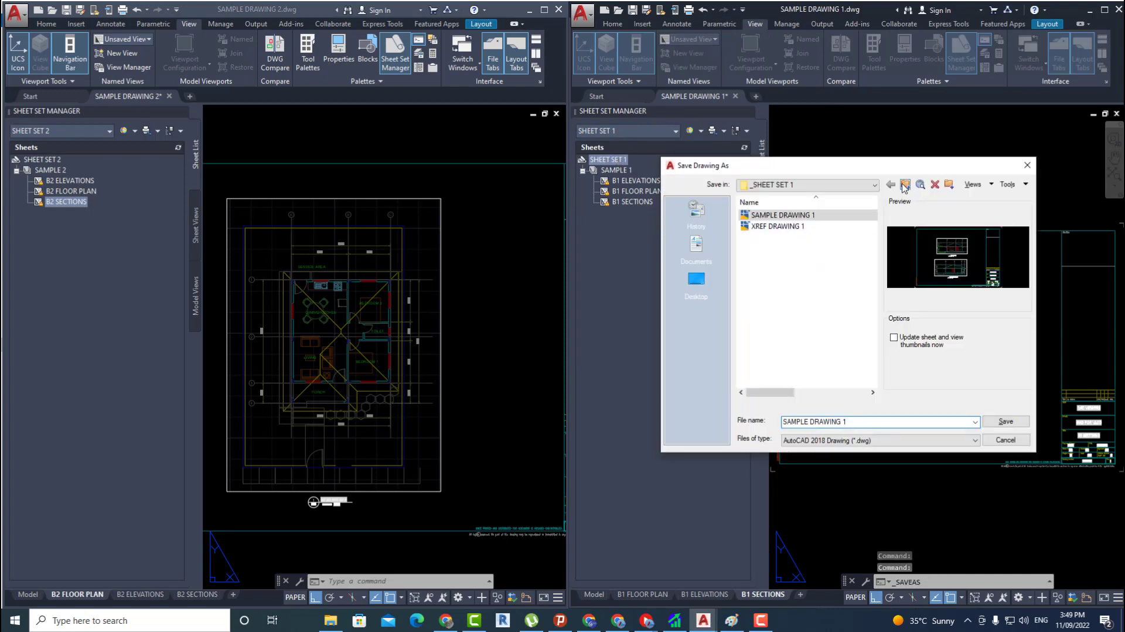
pyautogui.click(949, 186)
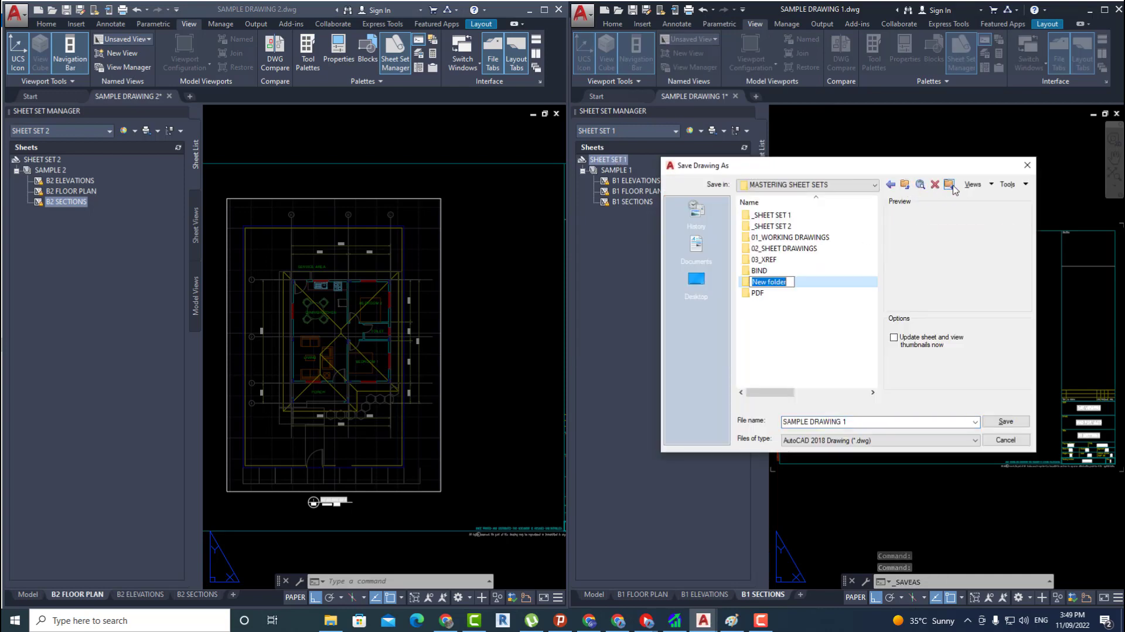
pyautogui.write('_')
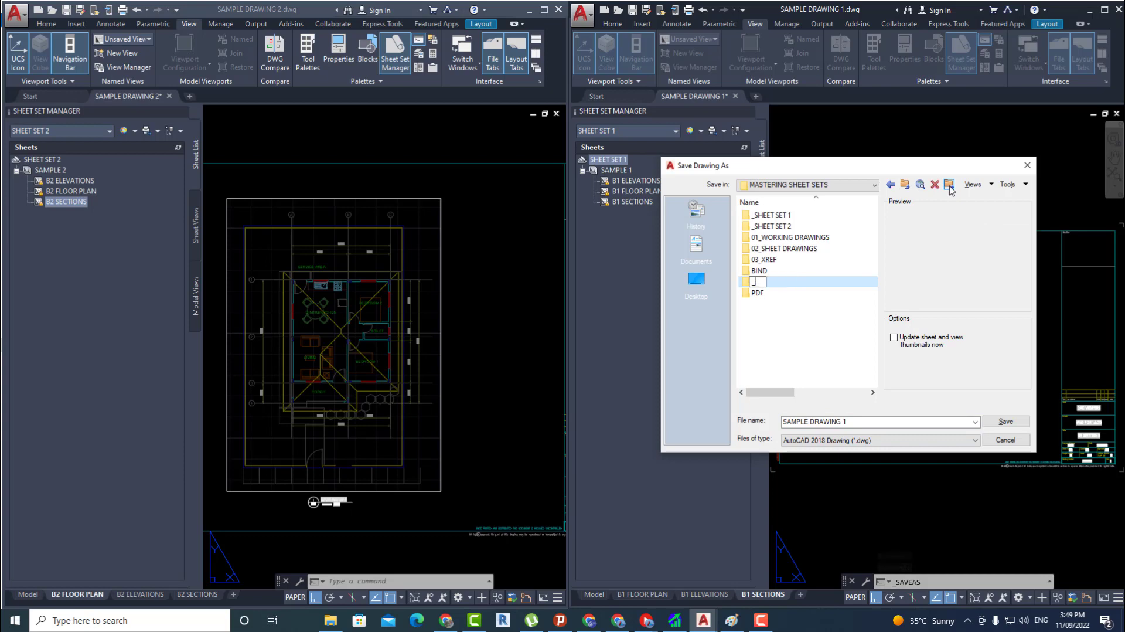
pyautogui.write('GENERAL')
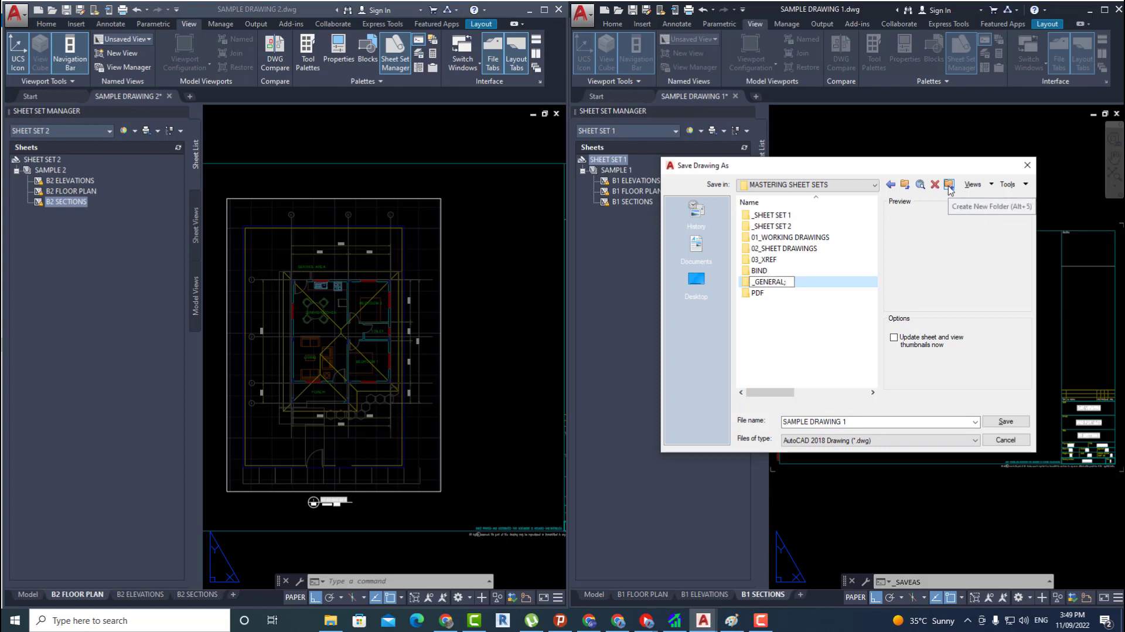
pyautogui.write(' DRAWINGS')
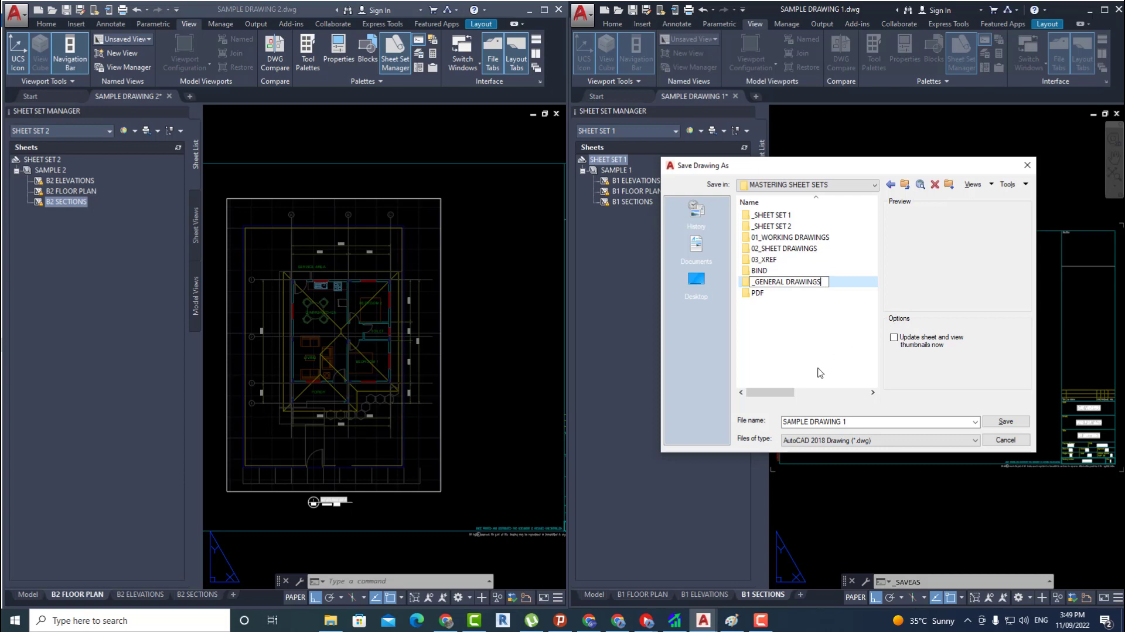
pyautogui.press('Return')
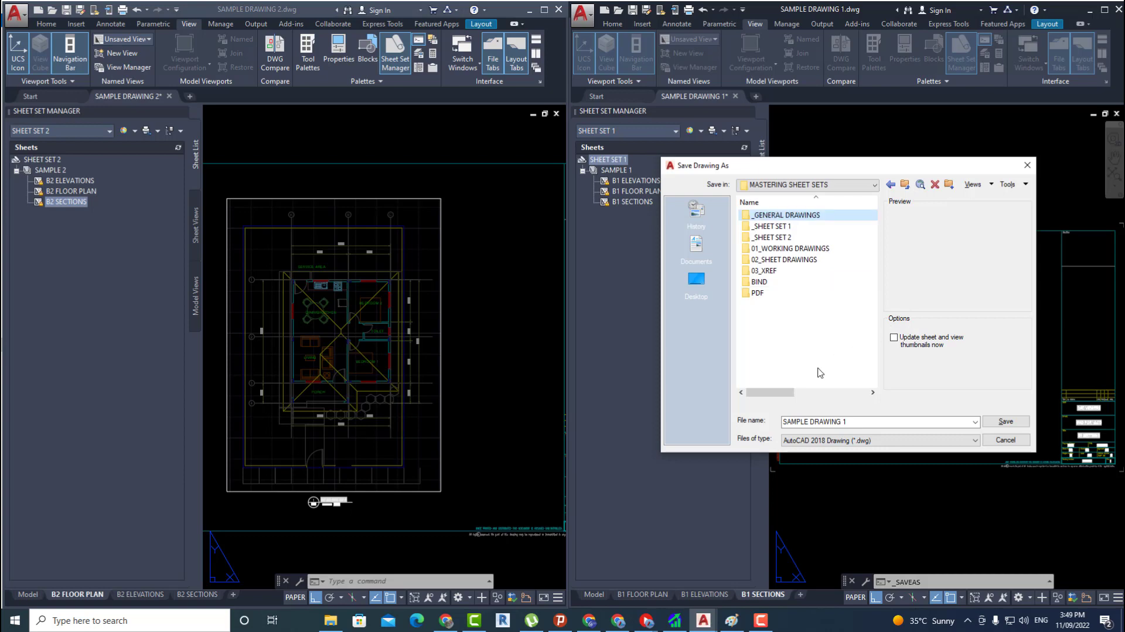
# - Save the drawing as GENERAL DRAWINGS in the _GENERAL DRAWINGS folder, updating the relative reference paths
pyautogui.click(810, 422)
pyautogui.click(810, 422)
pyautogui.doubleClick(803, 422)
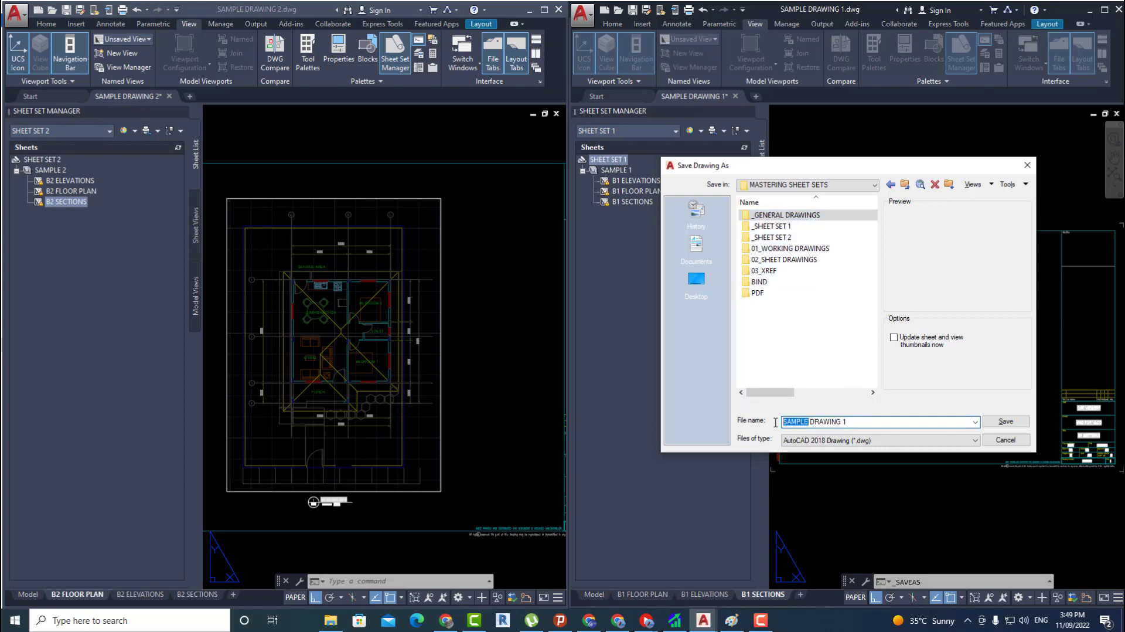
pyautogui.write('GENERAL DRAWINGS')
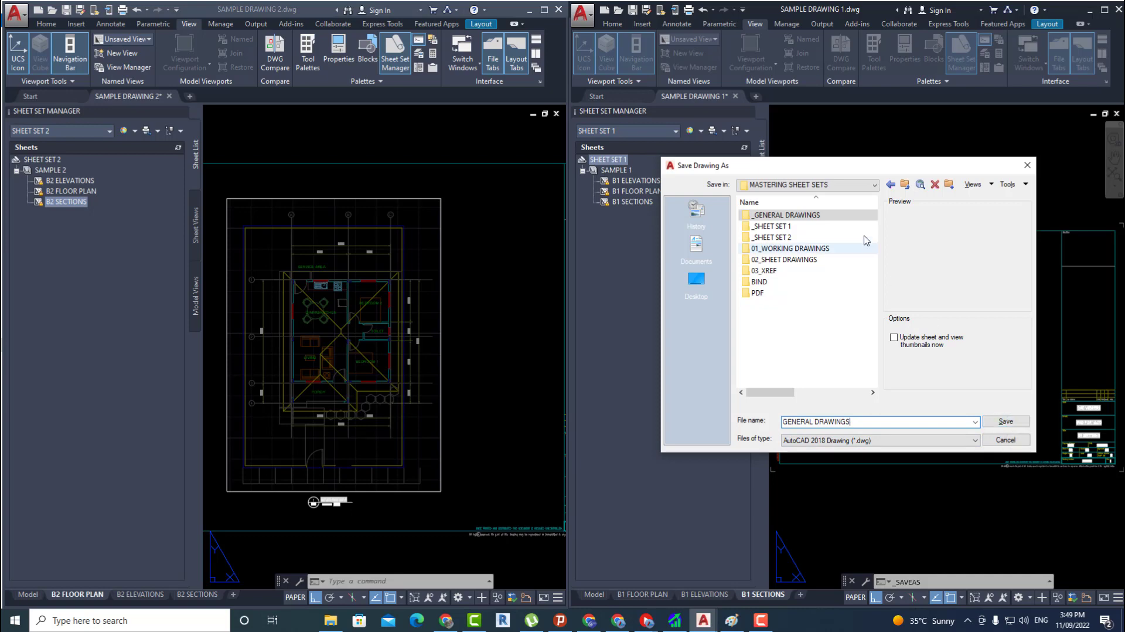
pyautogui.doubleClick(855, 216)
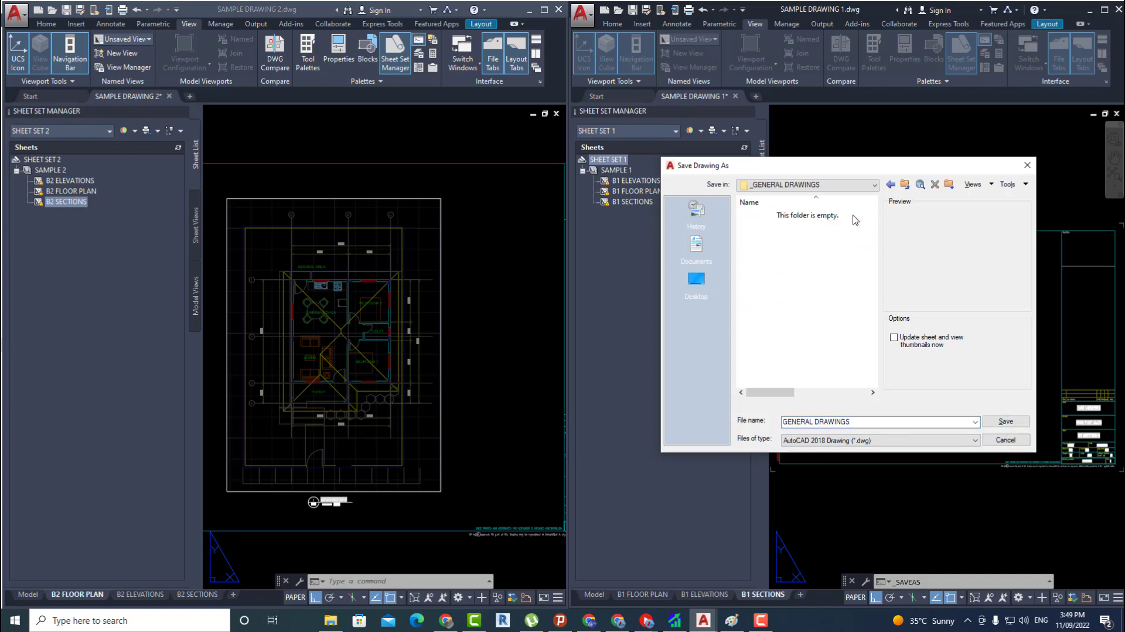
pyautogui.click(1005, 421)
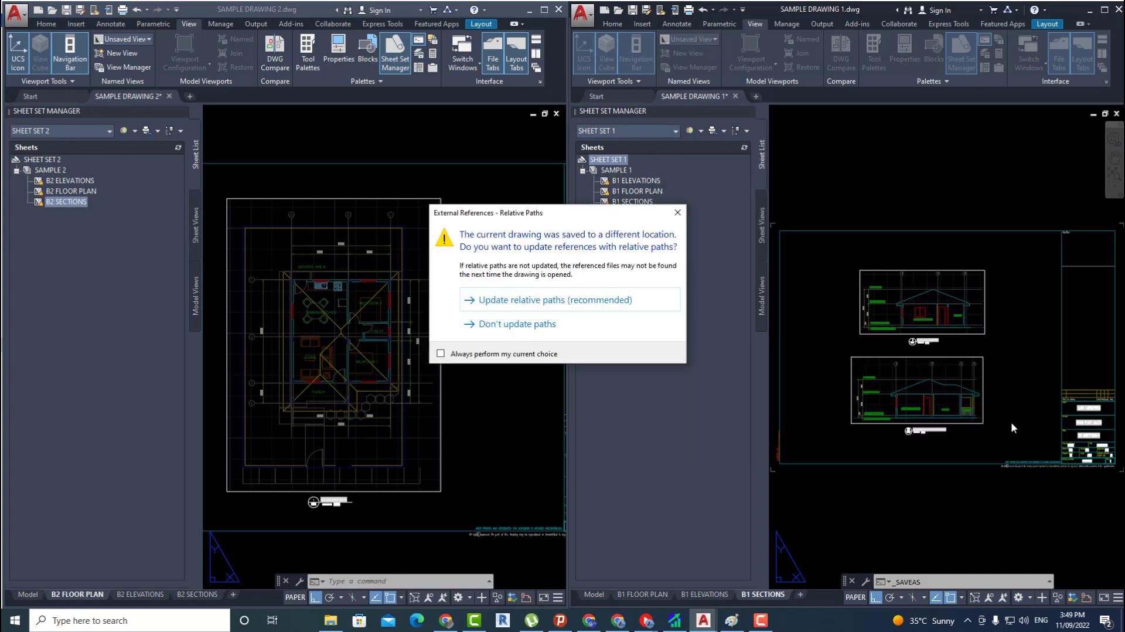
pyautogui.click(564, 302)
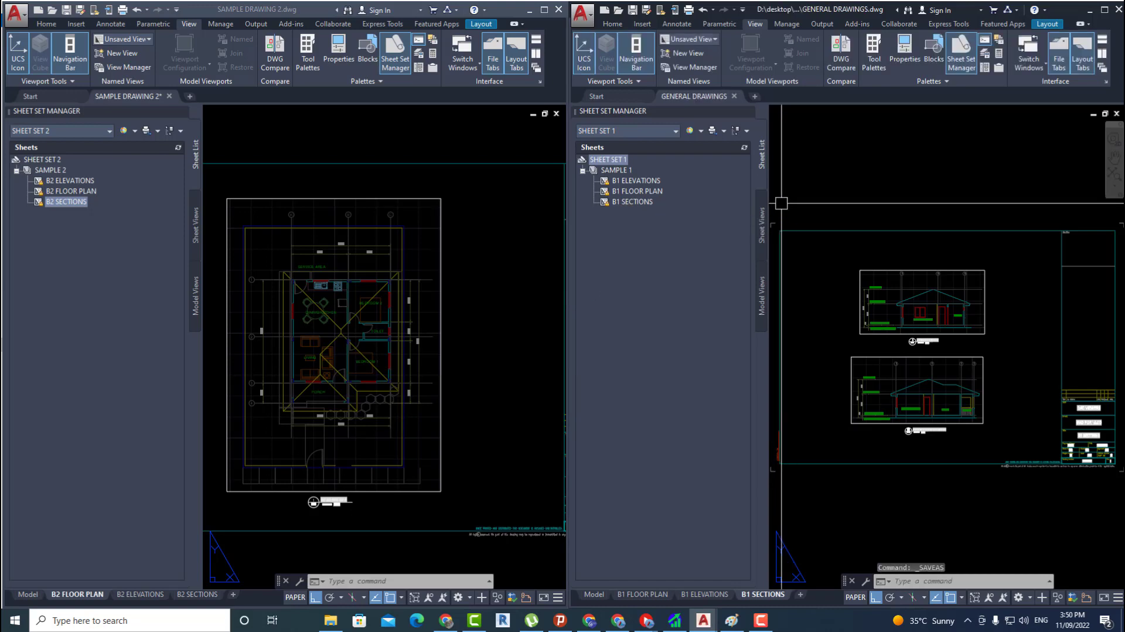
# - Open the XREF DRAWING 1 reference for editing from the External References of GENERAL DRAWINGS
pyautogui.write('x')
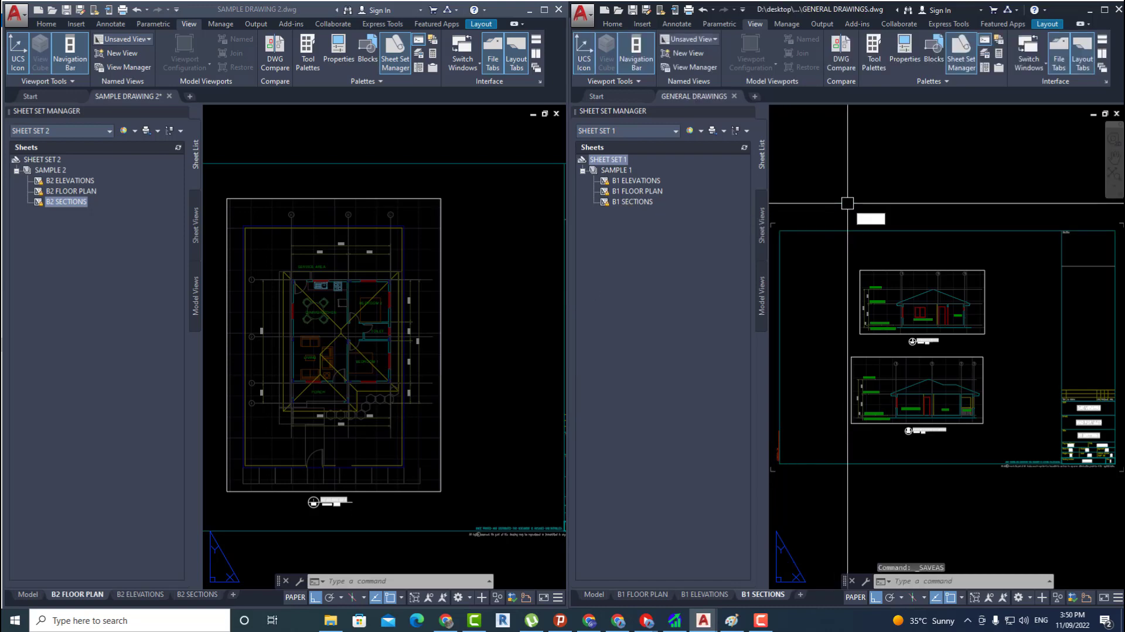
pyautogui.write('r')
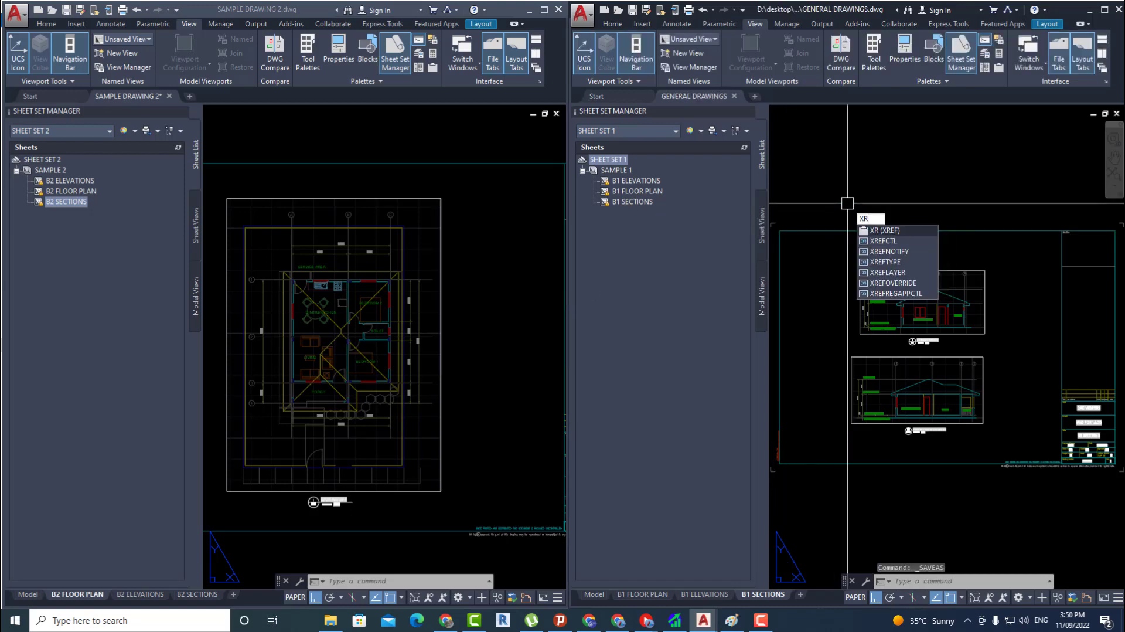
pyautogui.click(895, 230)
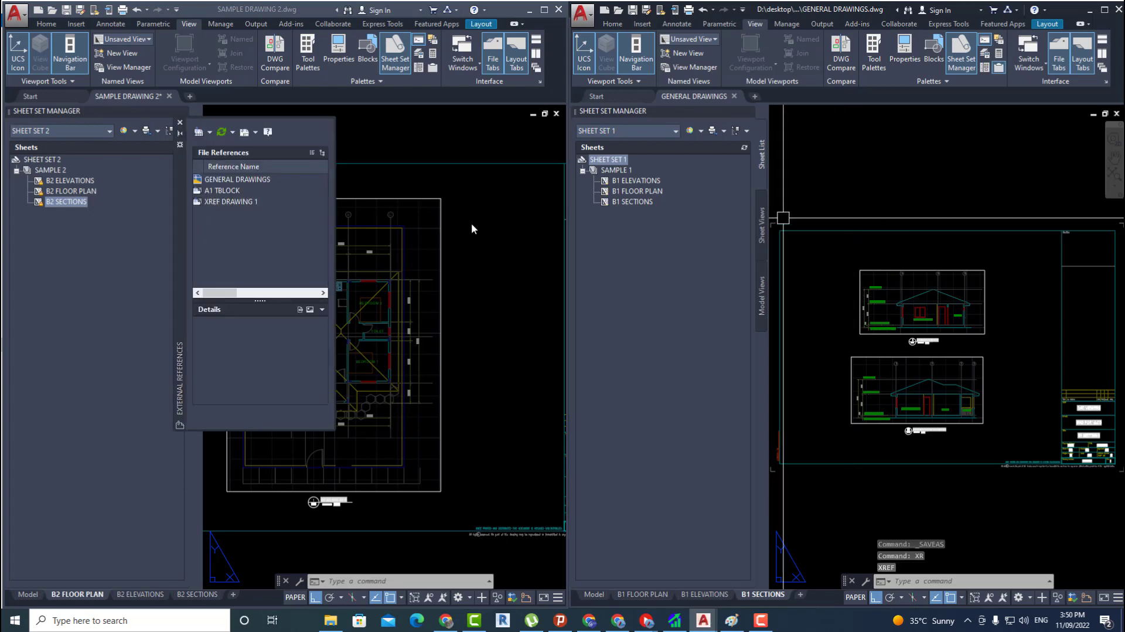
pyautogui.click(233, 202)
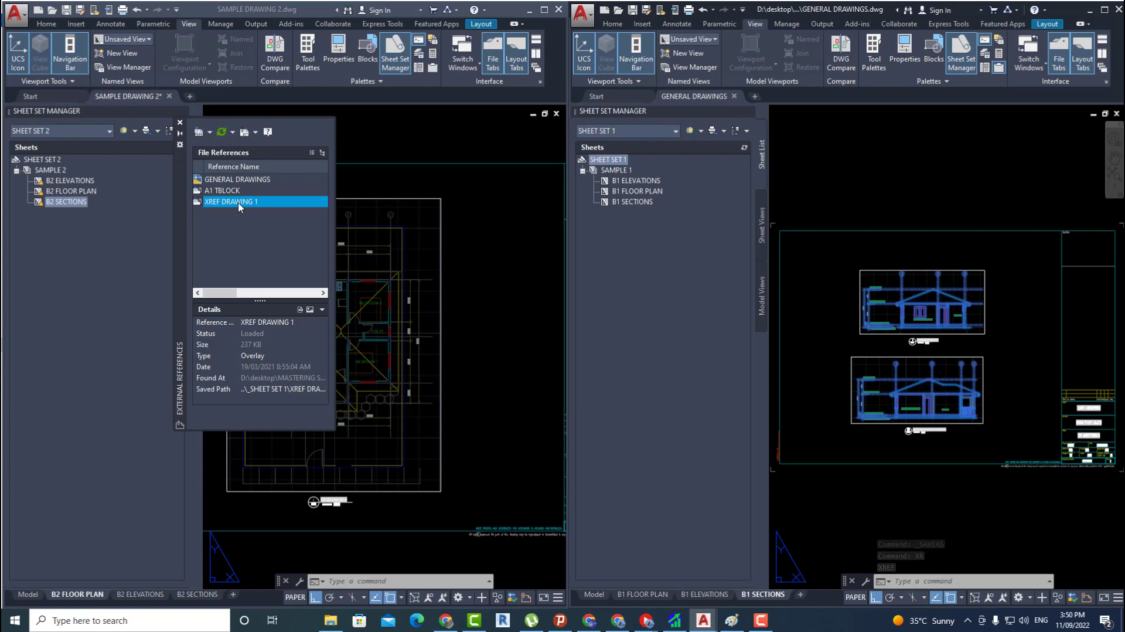
pyautogui.rightClick(238, 203)
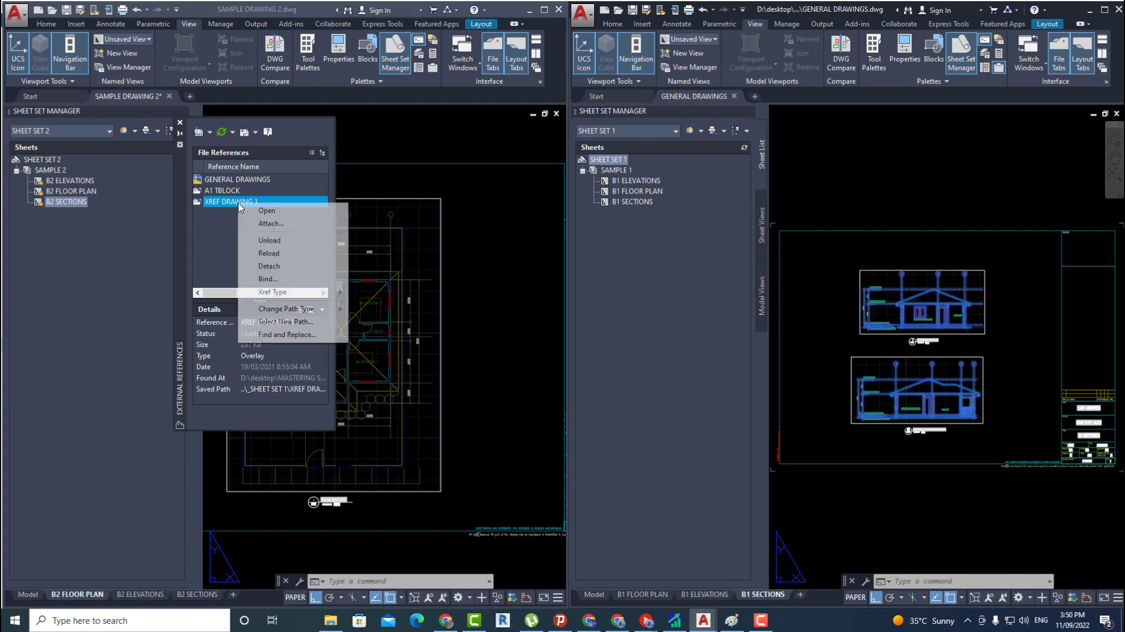
pyautogui.click(267, 212)
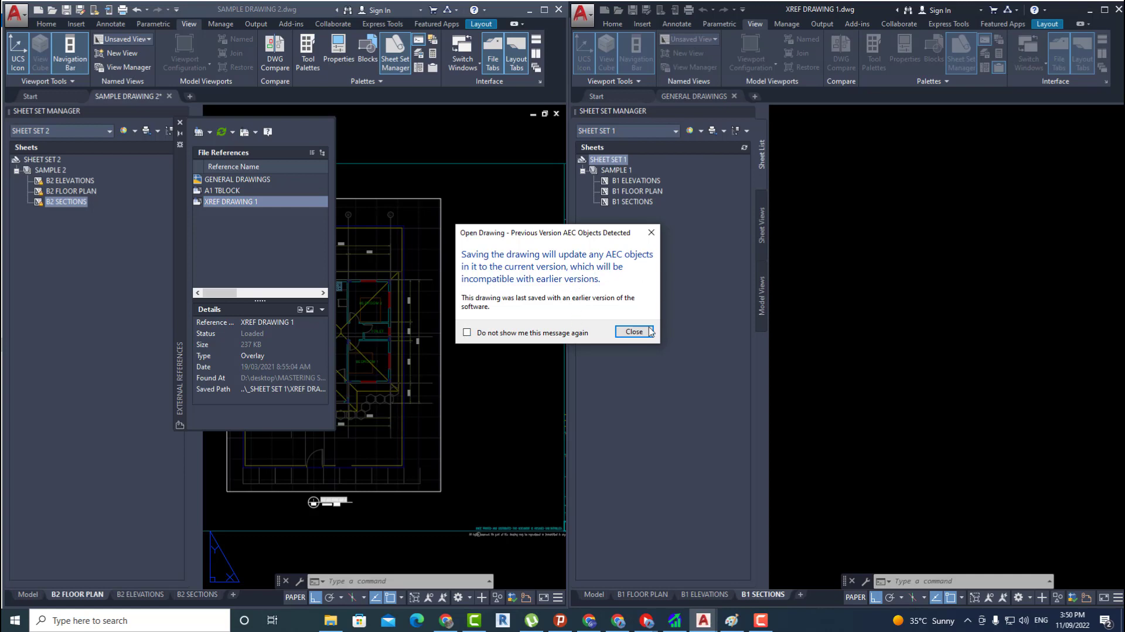
pyautogui.click(649, 331)
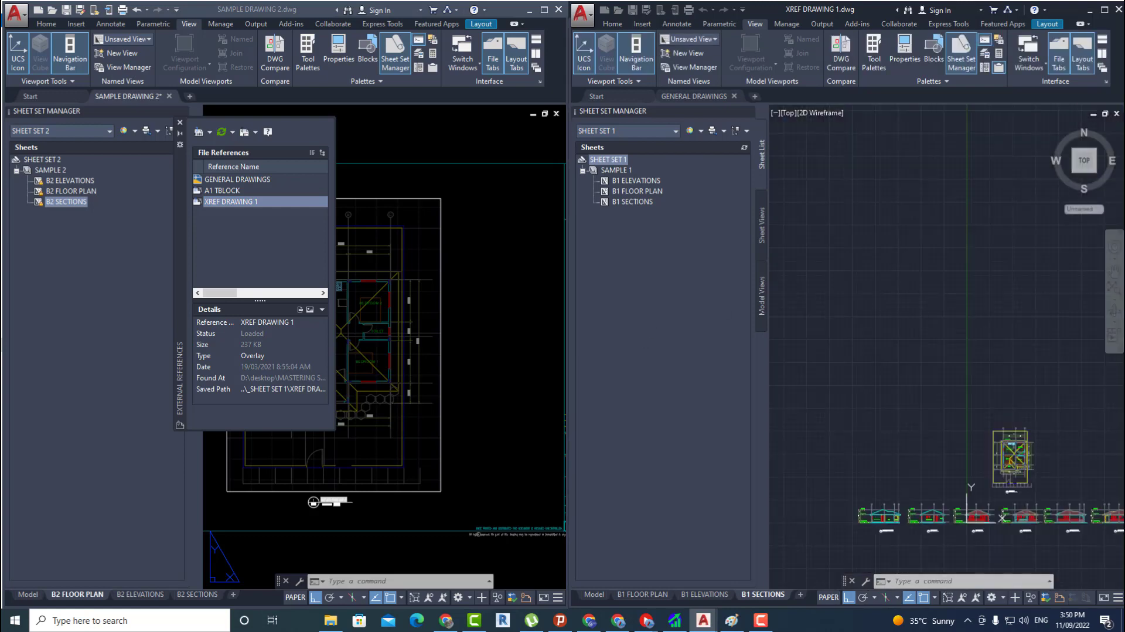
# - Float the External References palette clear of the XREF DRAWING 1 drawing area
pyautogui.moveTo(179, 208); pyautogui.dragTo(578, 279)
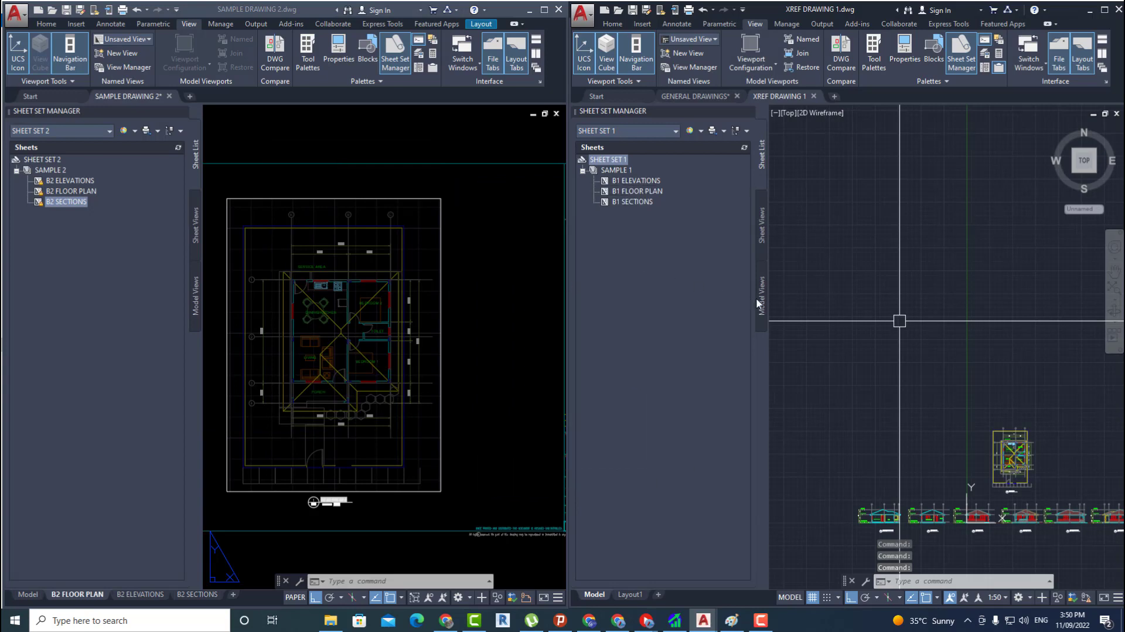
pyautogui.moveTo(612, 350); pyautogui.dragTo(588, 351)
pyautogui.moveTo(790, 353)
pyautogui.mouseDown()
pyautogui.moveTo(839, 325)
pyautogui.moveTo(664, 351)
pyautogui.moveTo(756, 334)
pyautogui.mouseUp()
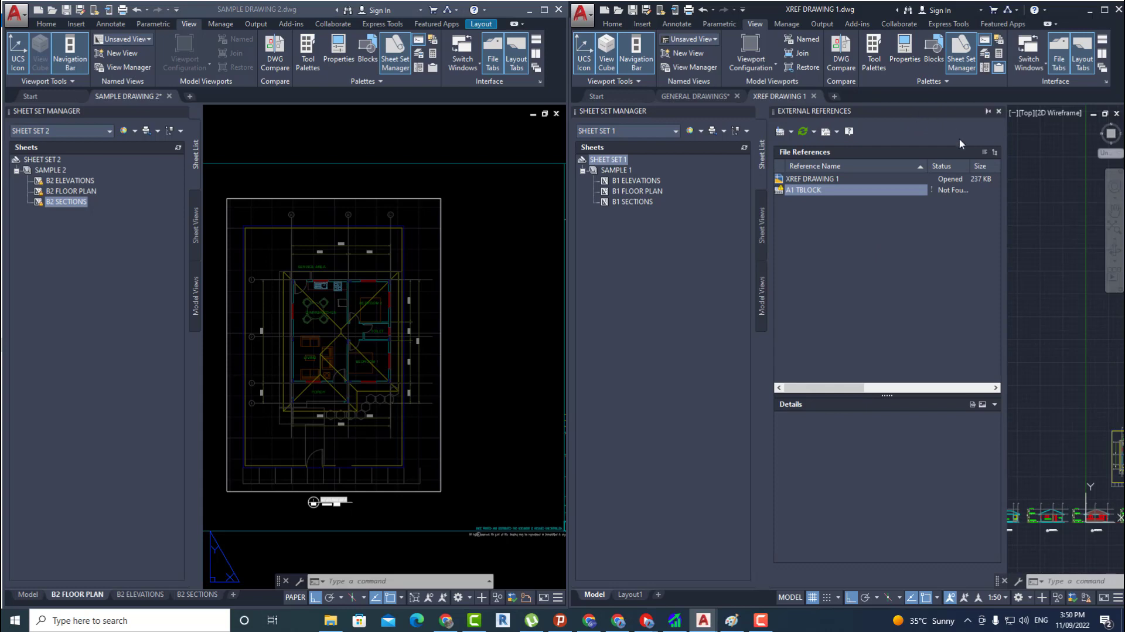
pyautogui.moveTo(539, 320); pyautogui.dragTo(540, 321)
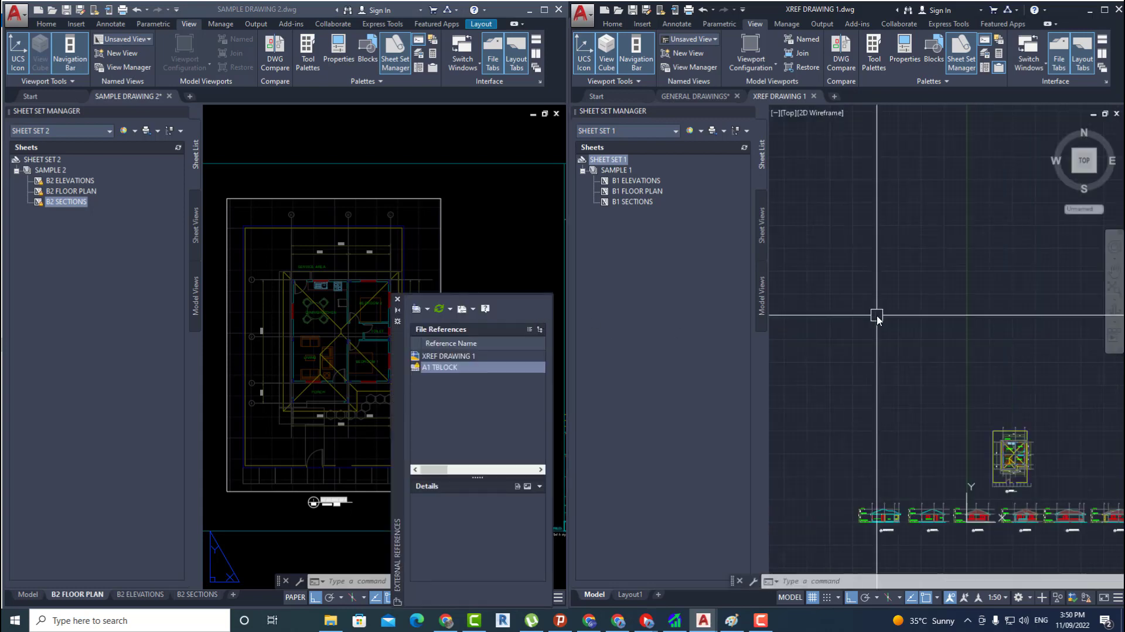
pyautogui.moveTo(905, 416)
pyautogui.mouseDown(button='middle')
pyautogui.moveTo(849, 385)
pyautogui.moveTo(865, 313)
pyautogui.mouseUp(button='middle')
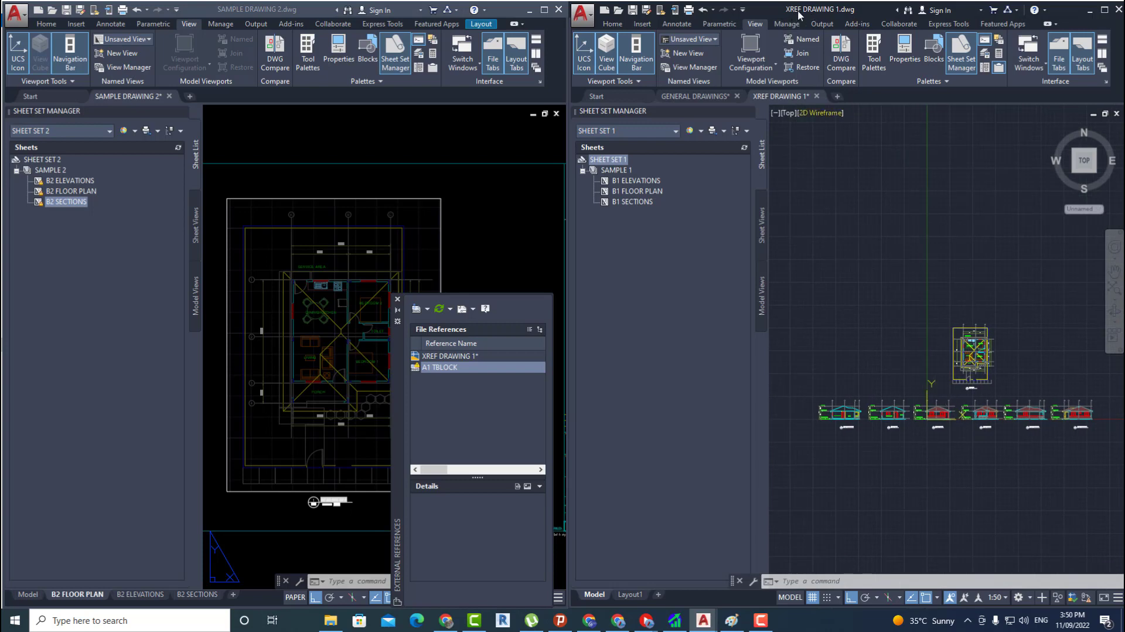
# - Start saving XREF DRAWING 1 to another location and create a folder named XREF inside _GENERAL DRAWINGS
pyautogui.click(582, 12)
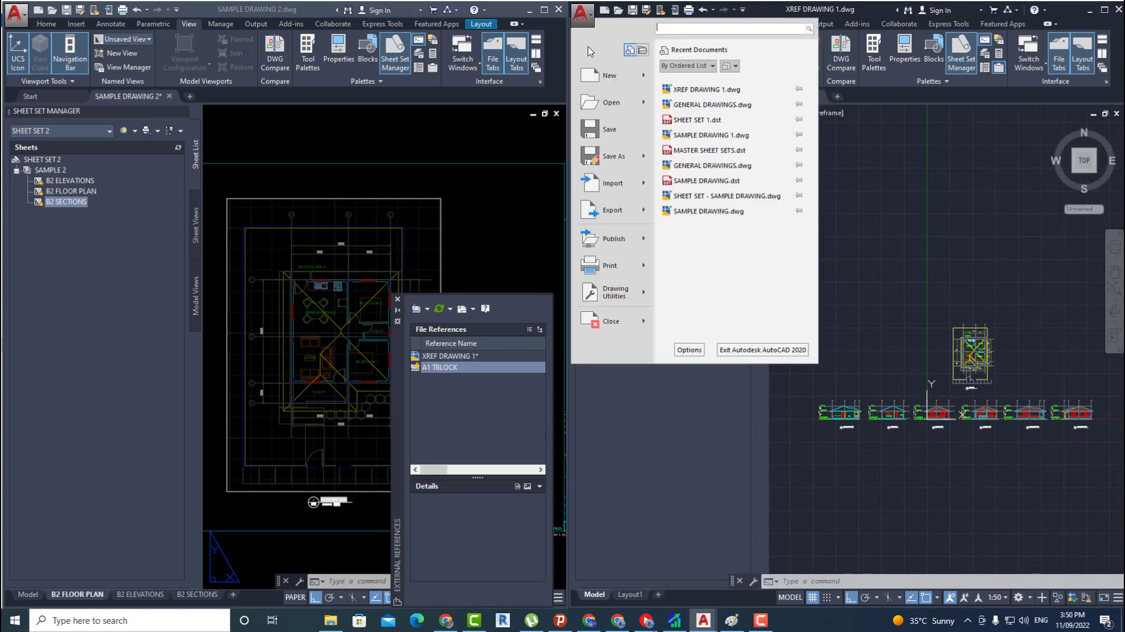
pyautogui.click(609, 156)
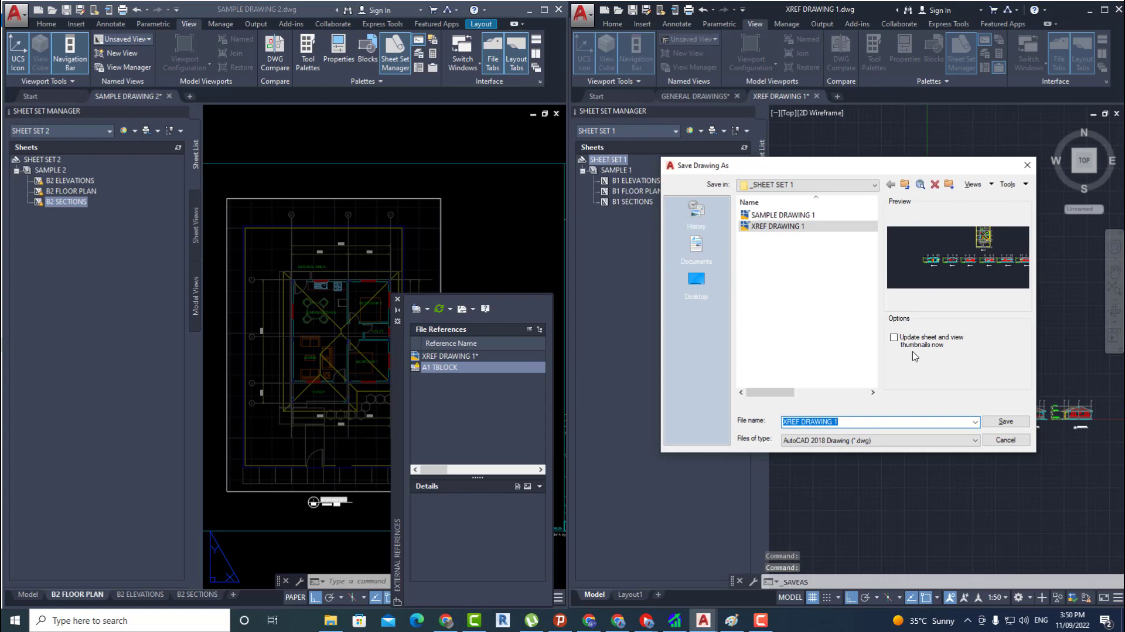
pyautogui.click(905, 184)
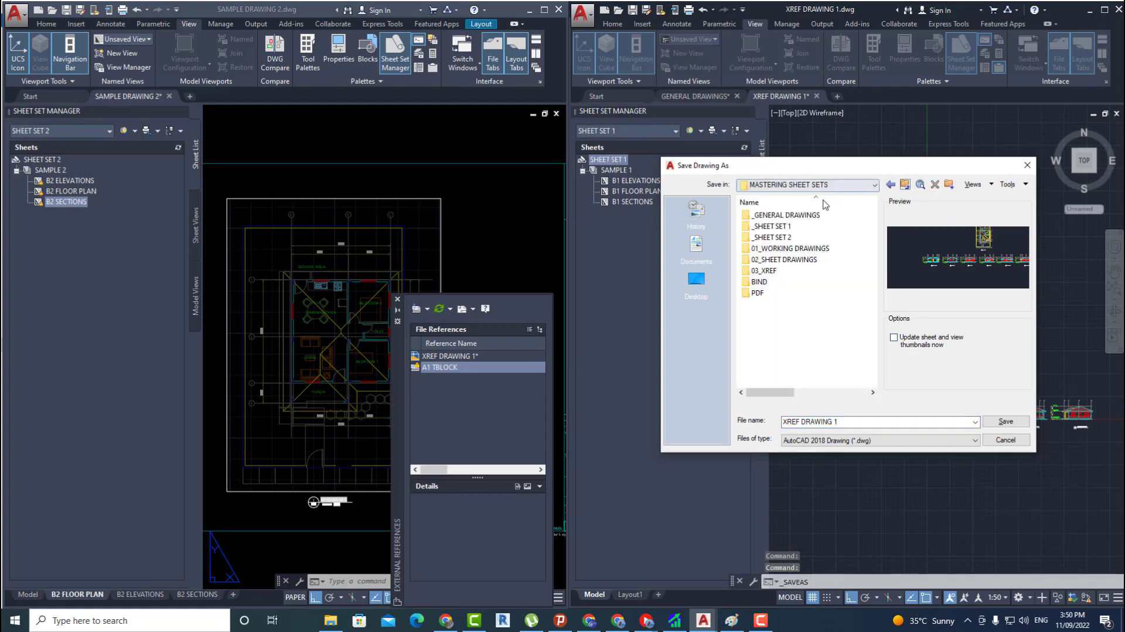
pyautogui.doubleClick(795, 217)
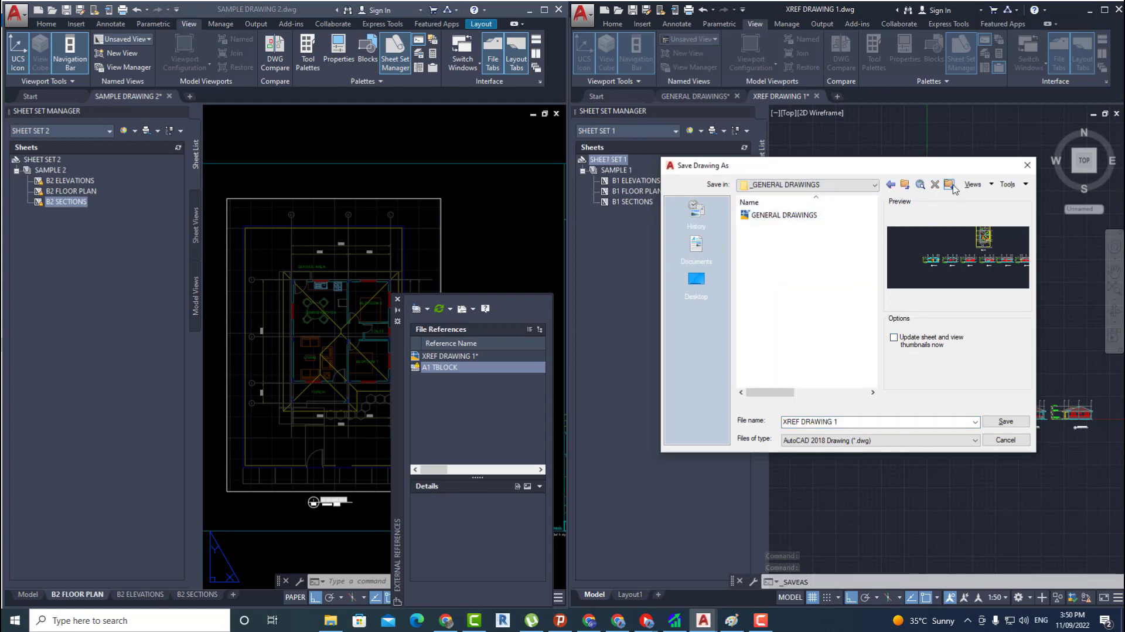
pyautogui.click(949, 186)
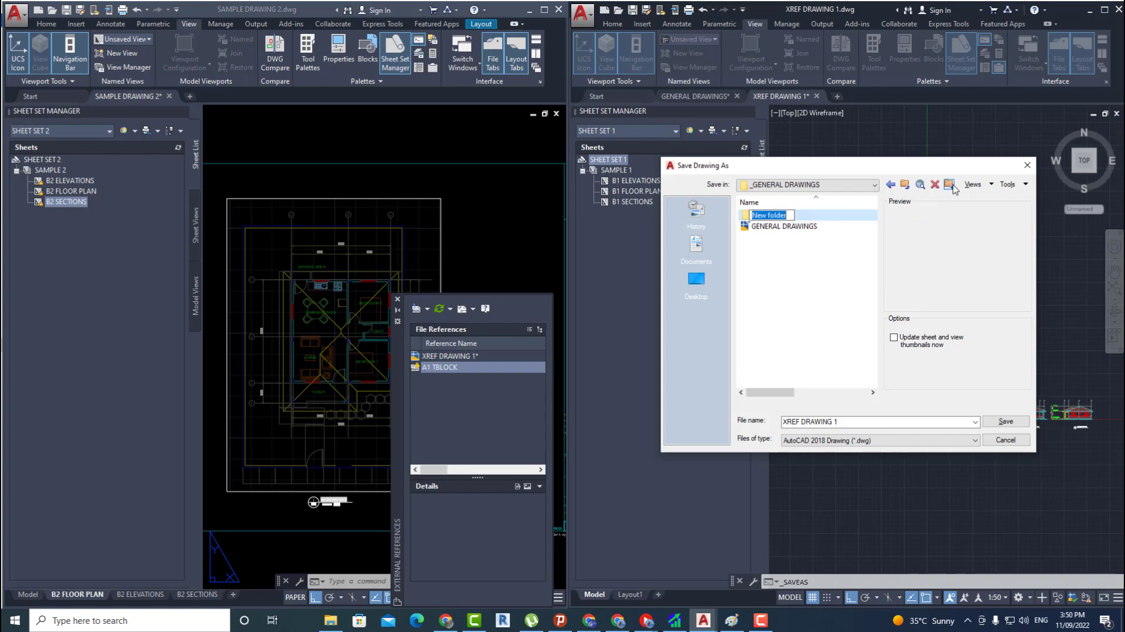
pyautogui.write('XREF')
pyautogui.press('Return')
# - Save XREF DRAWING 1 under its existing name in the XREF folder and close that drawing
pyautogui.doubleClick(779, 217)
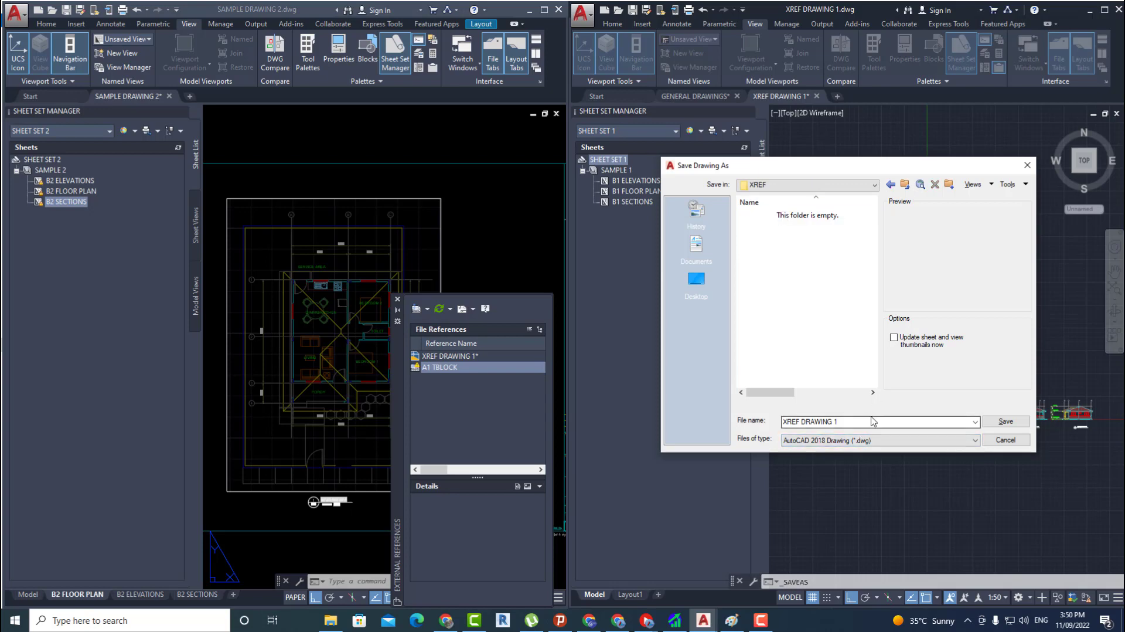
pyautogui.click(1003, 421)
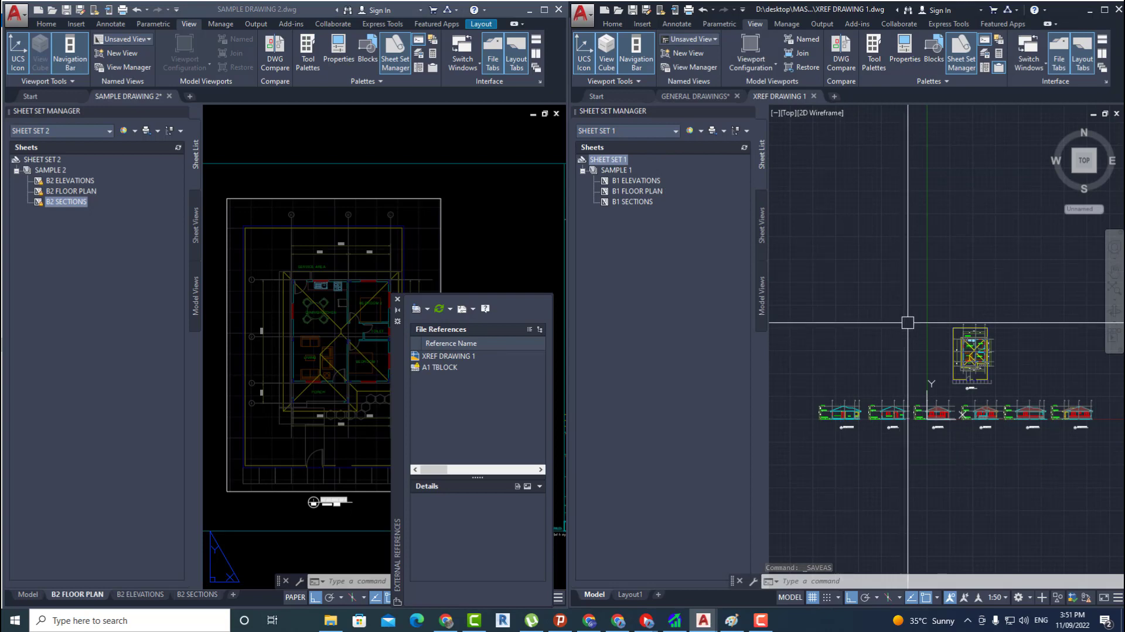
pyautogui.moveTo(903, 320); pyautogui.dragTo(894, 306, button='middle')
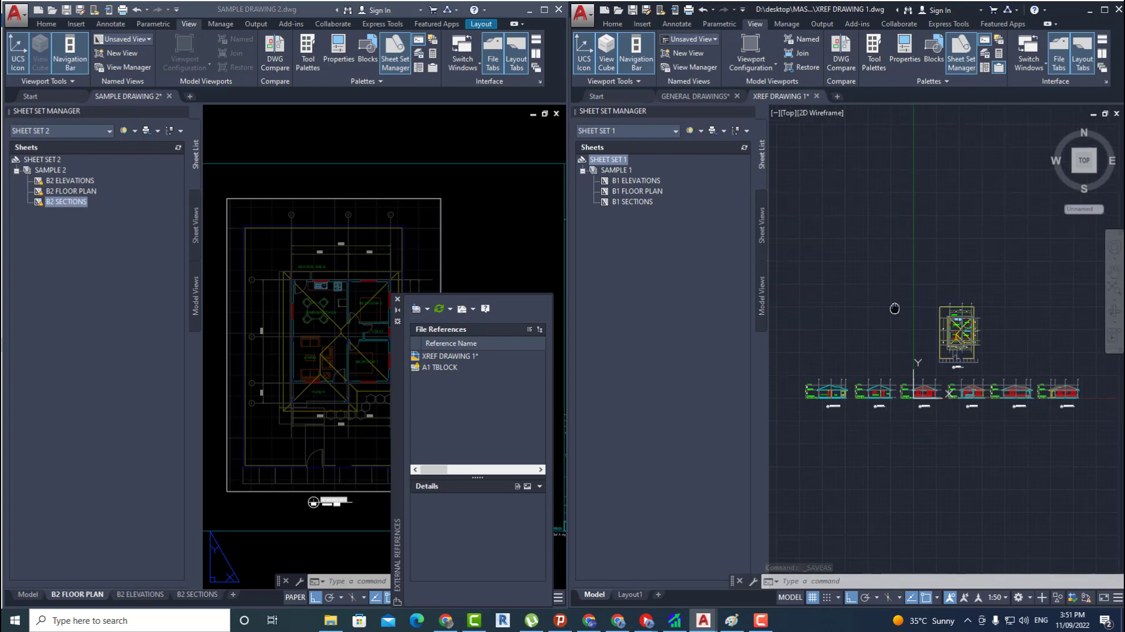
pyautogui.click(817, 97)
pyautogui.click(876, 337)
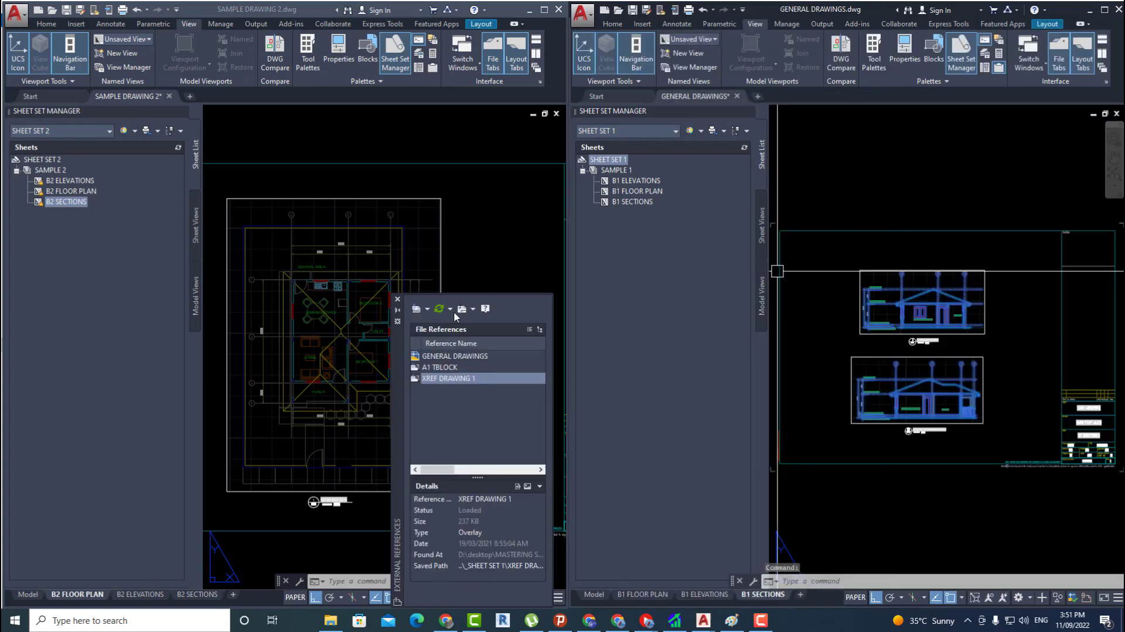
# - Detach the XREF DRAWING 1 reference from GENERAL DRAWINGS and switch the drawing to model space
pyautogui.rightClick(466, 383)
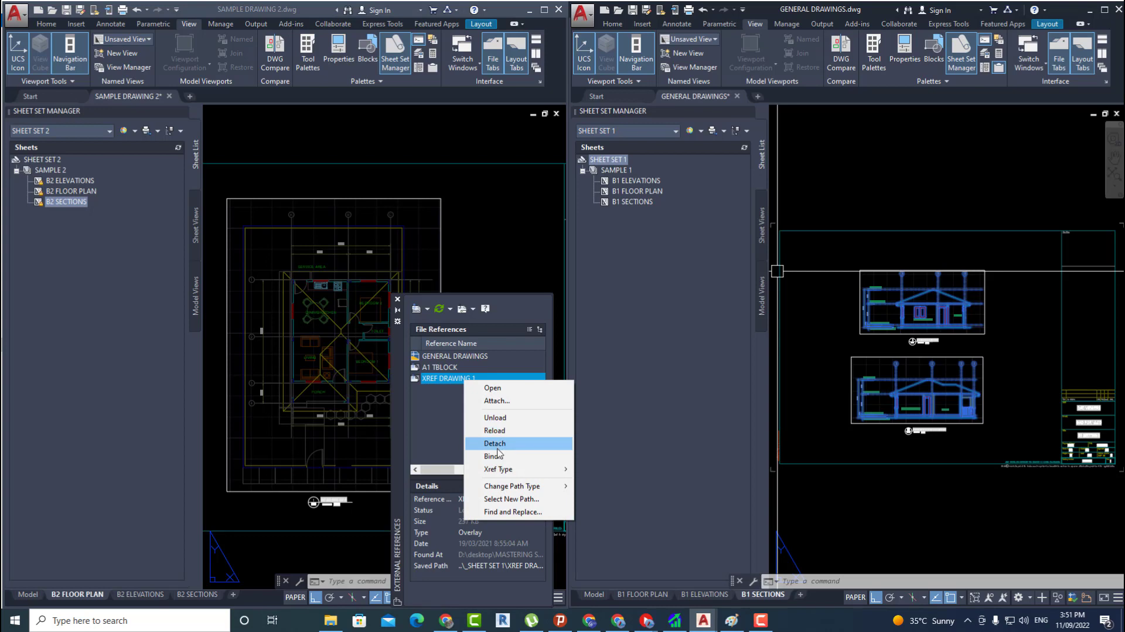
pyautogui.click(499, 444)
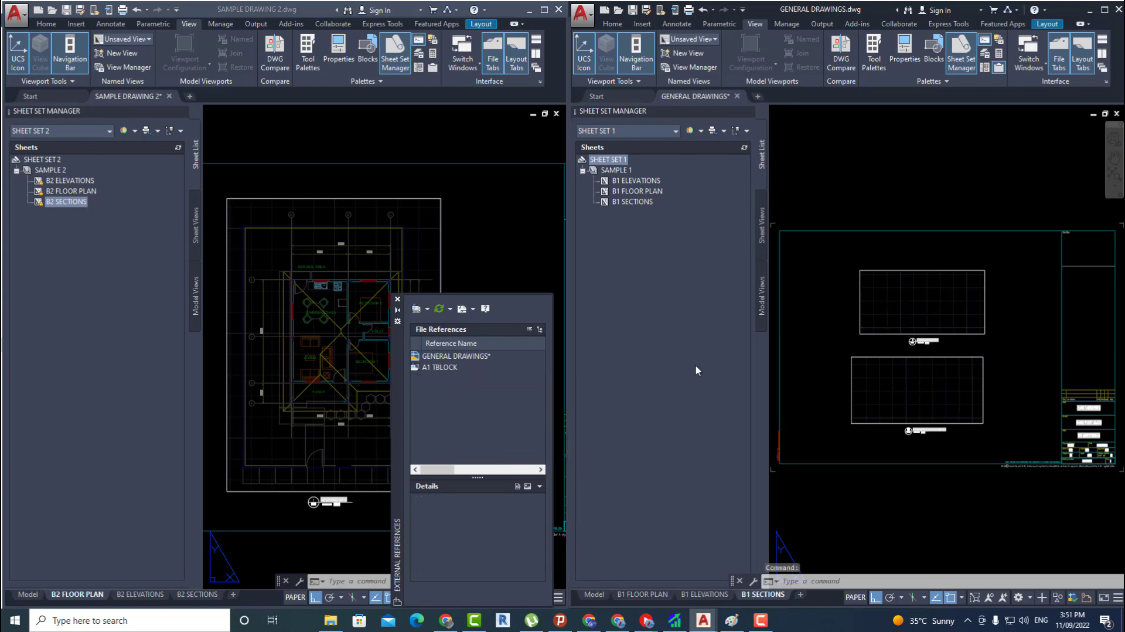
pyautogui.click(594, 593)
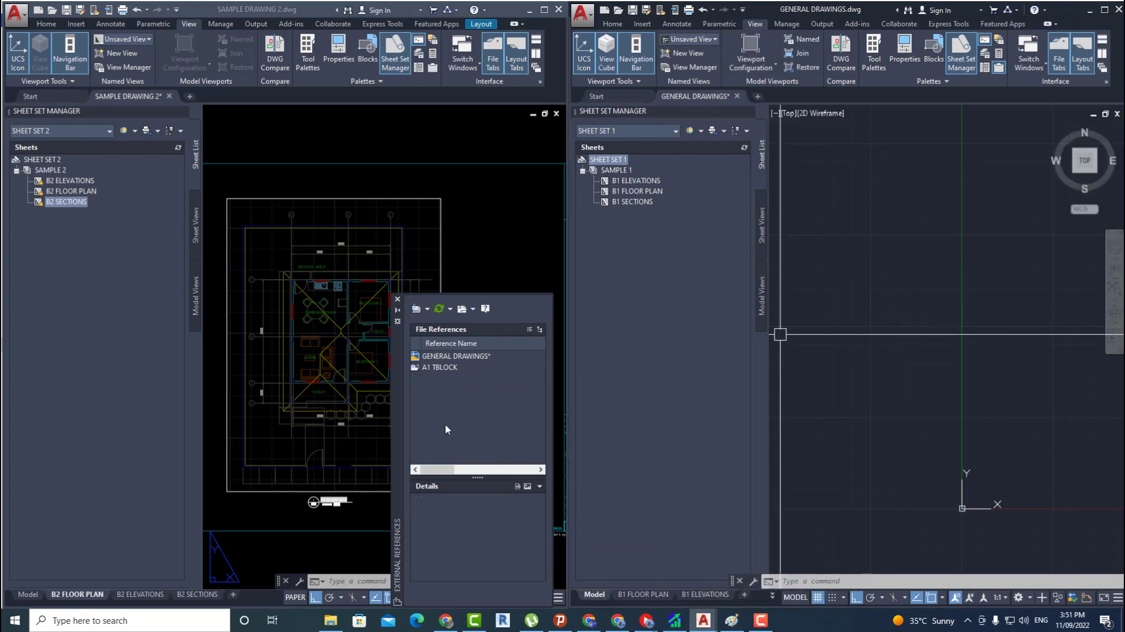
# - Start attaching XREF DRAWING 1 from the XREF folder inside _GENERAL DRAWINGS as an external reference, keeping the default attachment settings
pyautogui.click(416, 309)
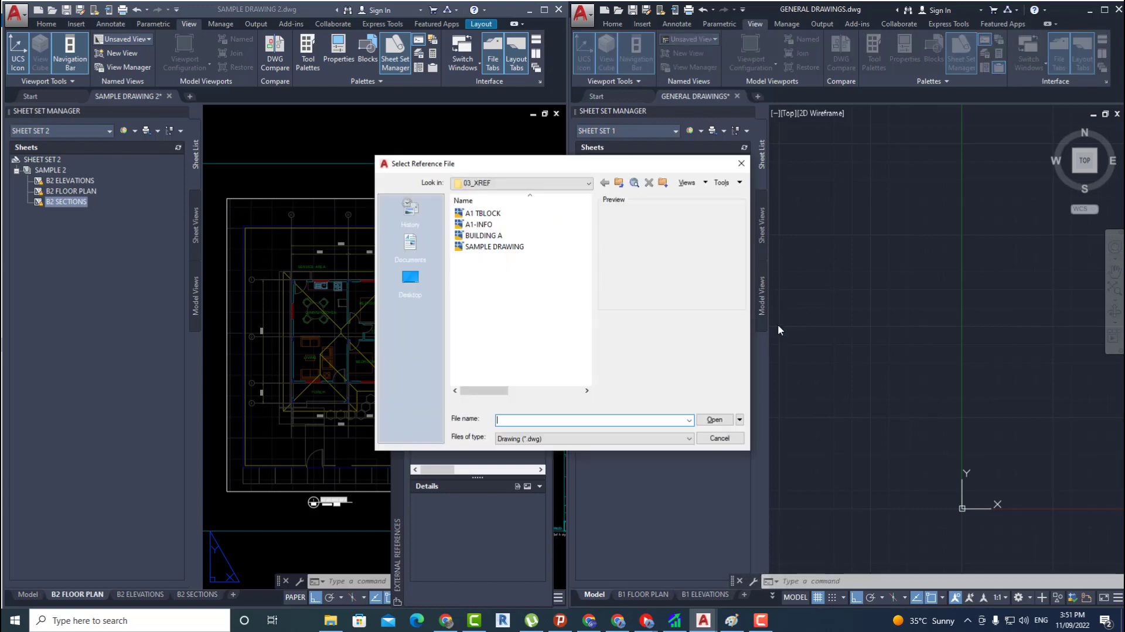
pyautogui.click(619, 183)
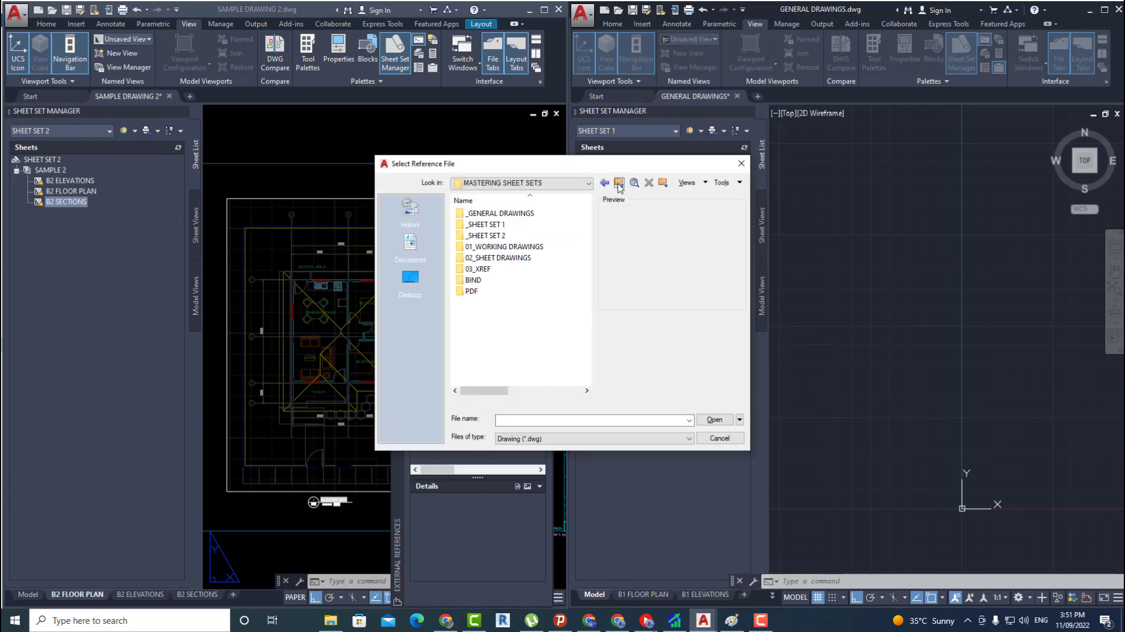
pyautogui.doubleClick(530, 213)
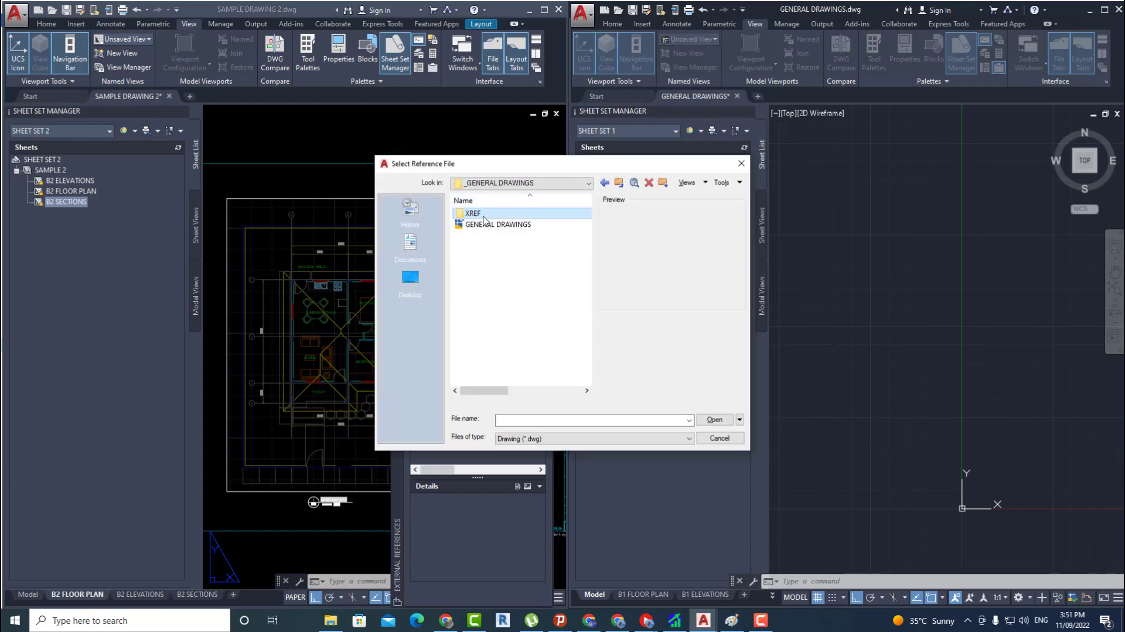
pyautogui.doubleClick(484, 215)
pyautogui.click(484, 221)
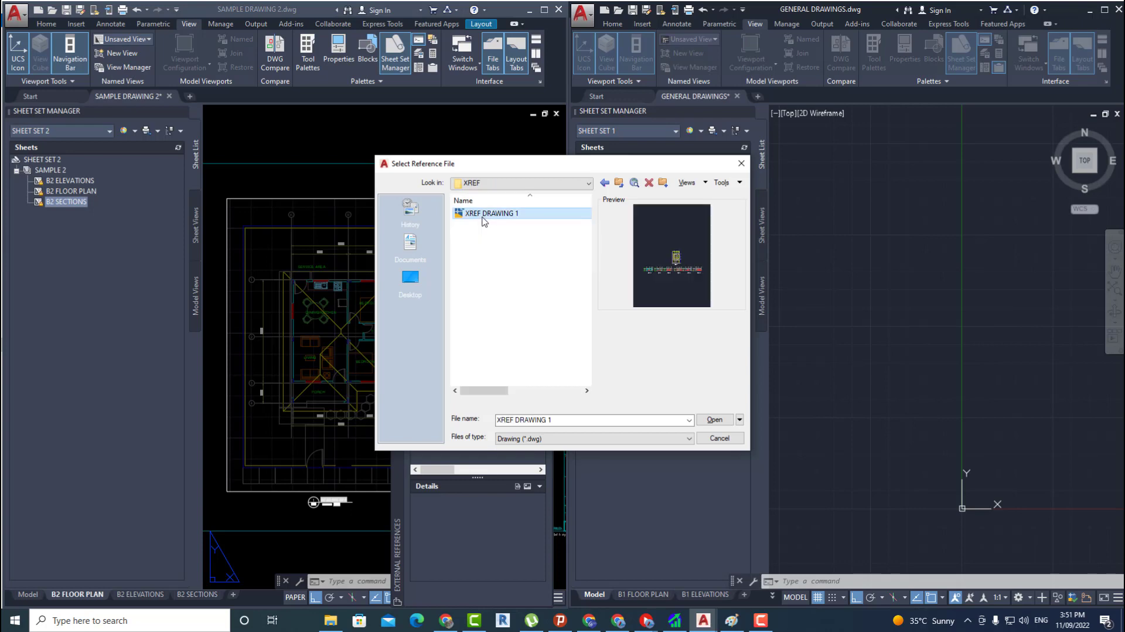
pyautogui.click(716, 421)
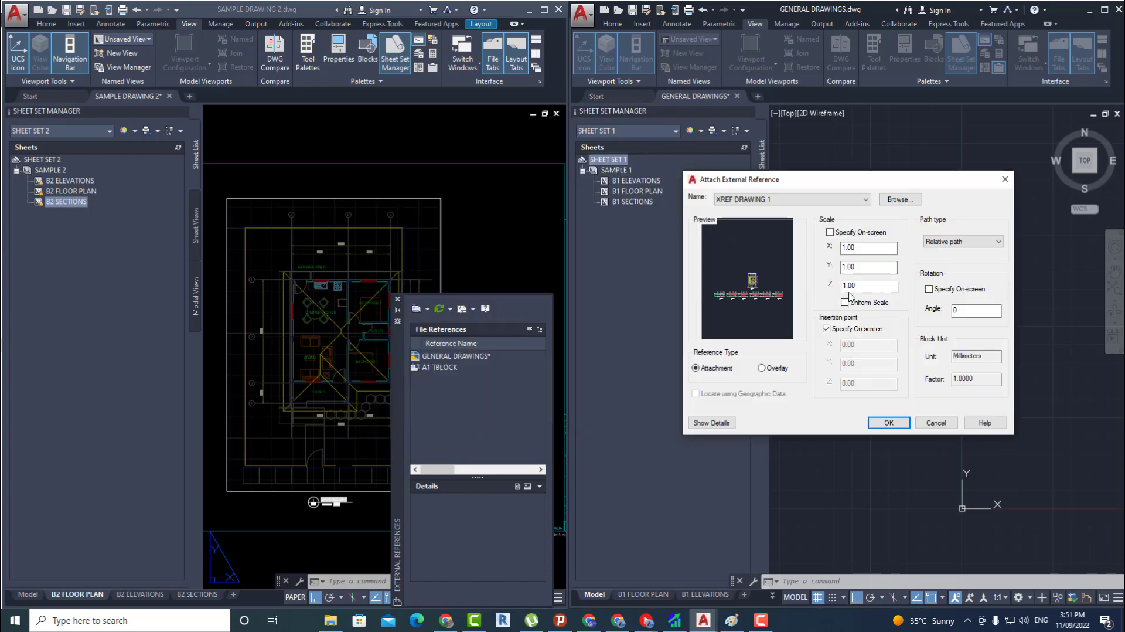
pyautogui.click(888, 422)
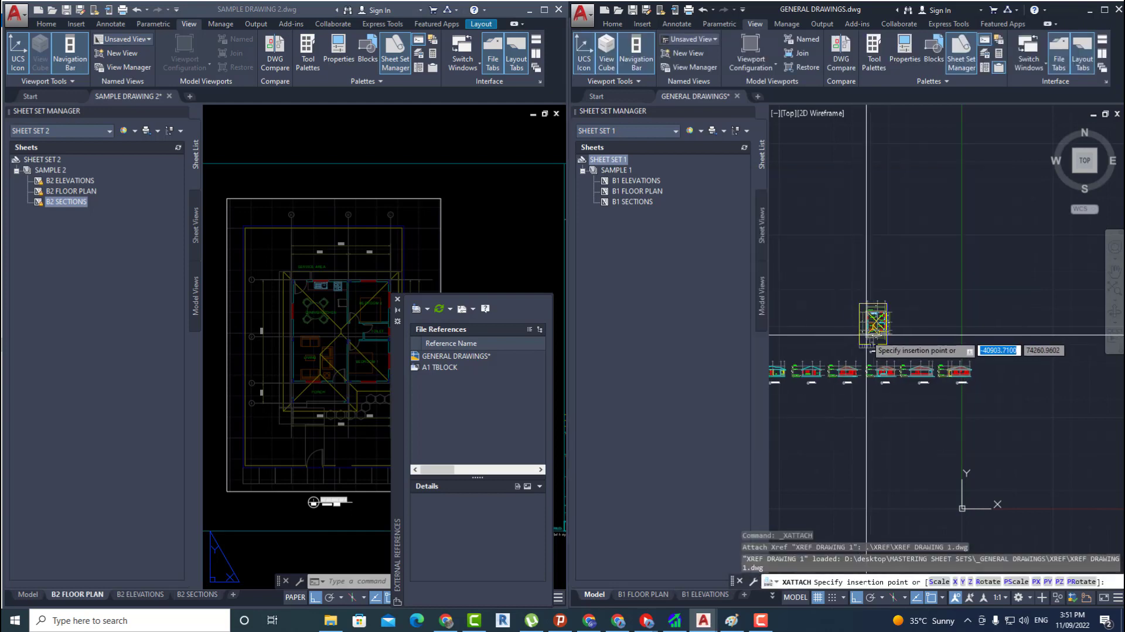
# - Place the XREF DRAWING 1 reference in model space with its insertion point at 0,0
pyautogui.write('0')
pyautogui.press('Tab')
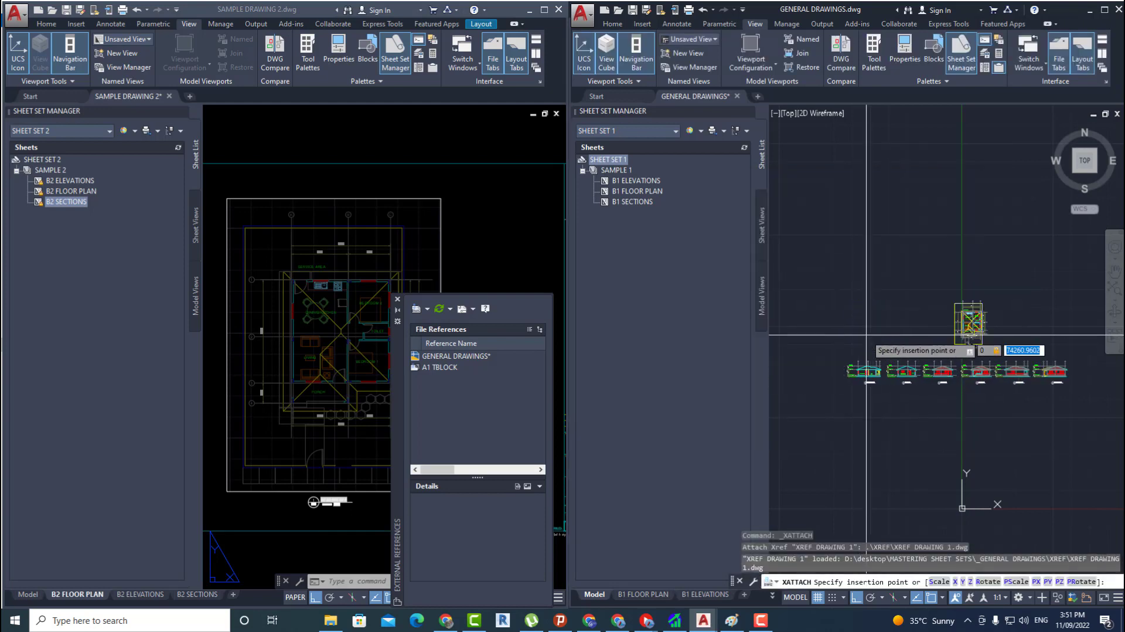
pyautogui.write('0')
pyautogui.press('Return')
pyautogui.scroll(2, 906, 432)
pyautogui.moveTo(906, 434); pyautogui.dragTo(915, 275, button='middle')
pyautogui.moveTo(975, 402); pyautogui.dragTo(934, 334, button='middle')
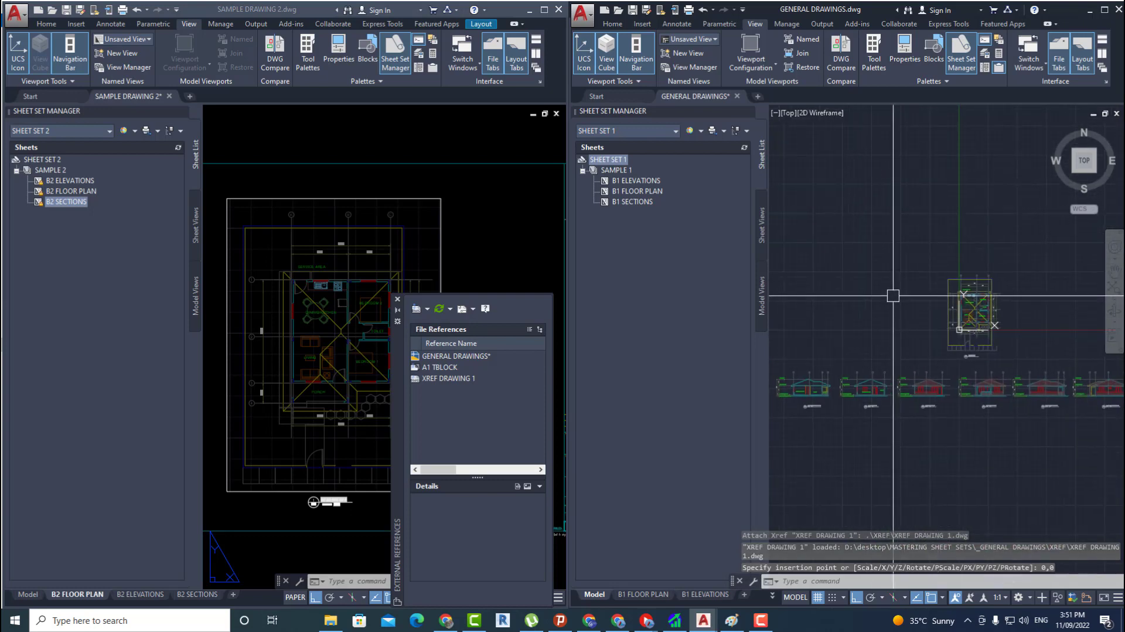
# - Switch to the B1 FLOOR PLAN layout and check the floor plan in its viewport
pyautogui.click(640, 596)
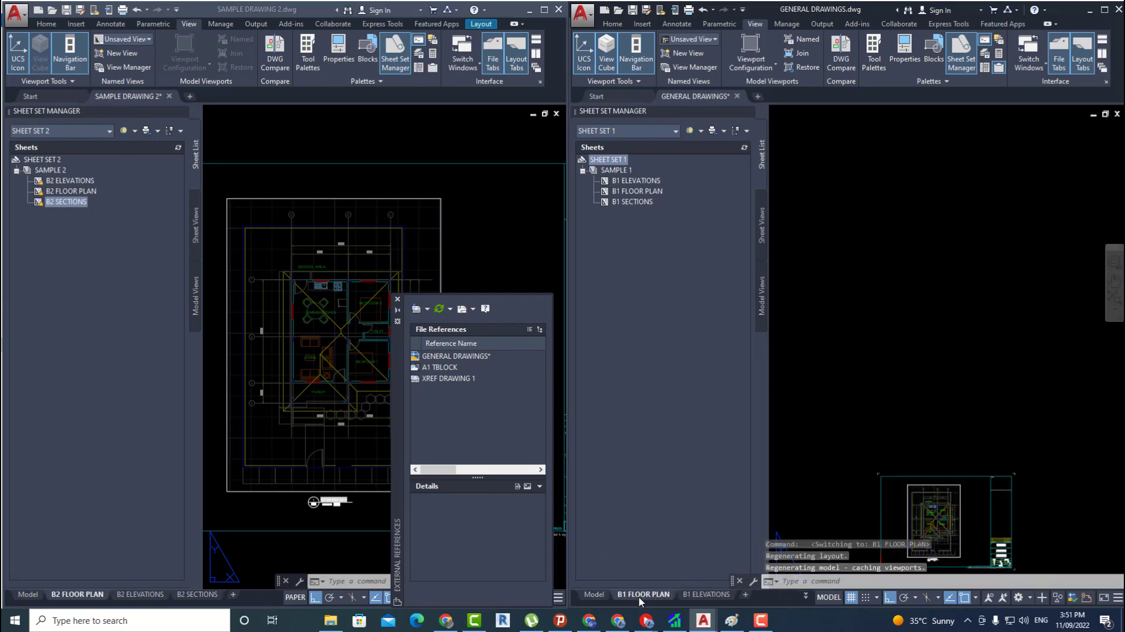
pyautogui.scroll(4, 931, 375)
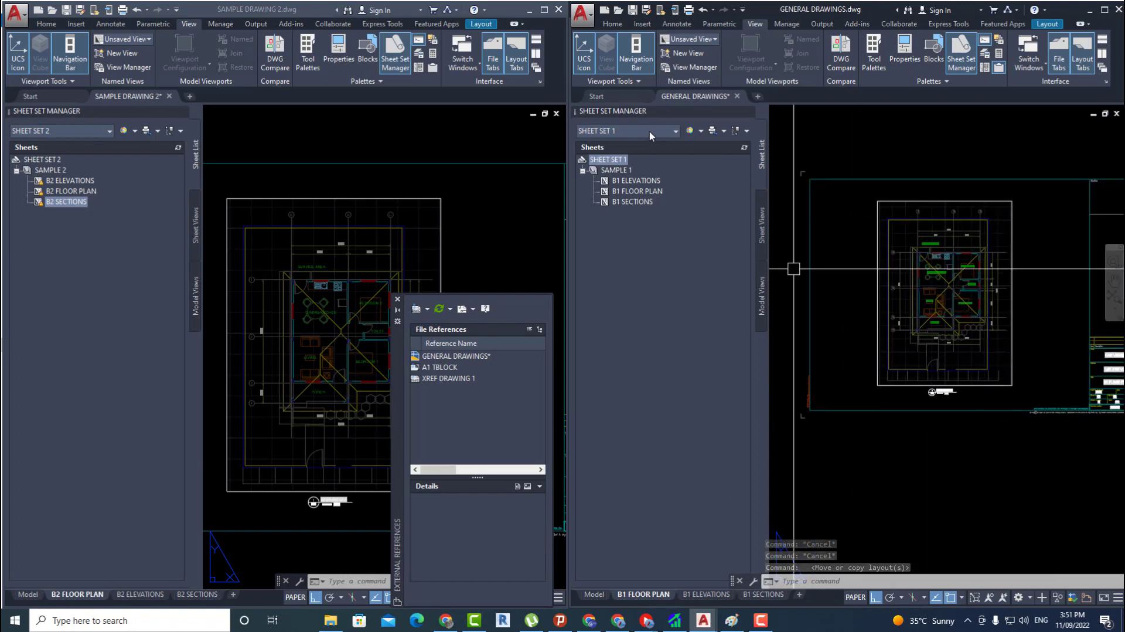
pyautogui.scroll(-3, 900, 347)
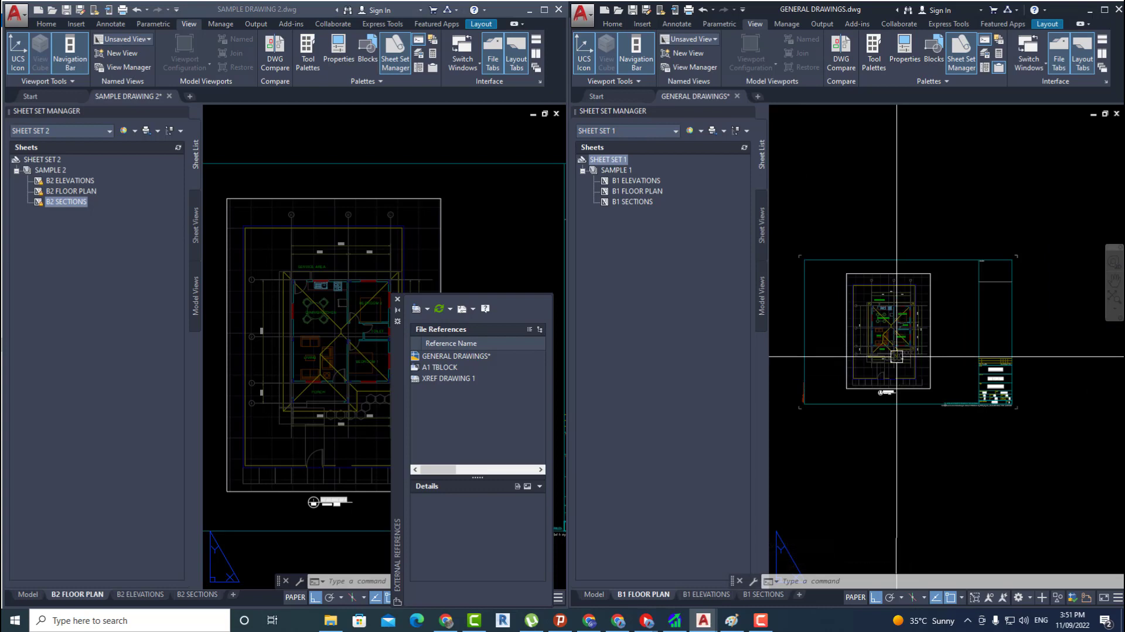
pyautogui.moveTo(932, 359); pyautogui.dragTo(949, 352, button='middle')
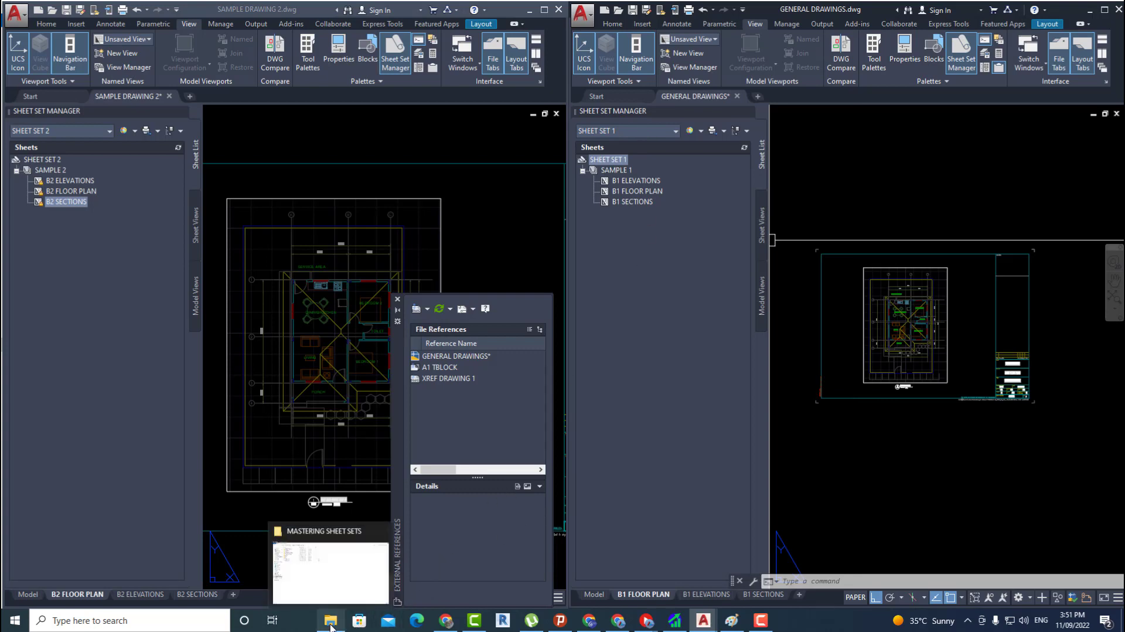
# - In File Explorer, copy the SHEET SET 1 sheet set file from the _SHEET SET 1 folder into _GENERAL DRAWINGS
pyautogui.click(309, 554)
pyautogui.doubleClick(149, 89)
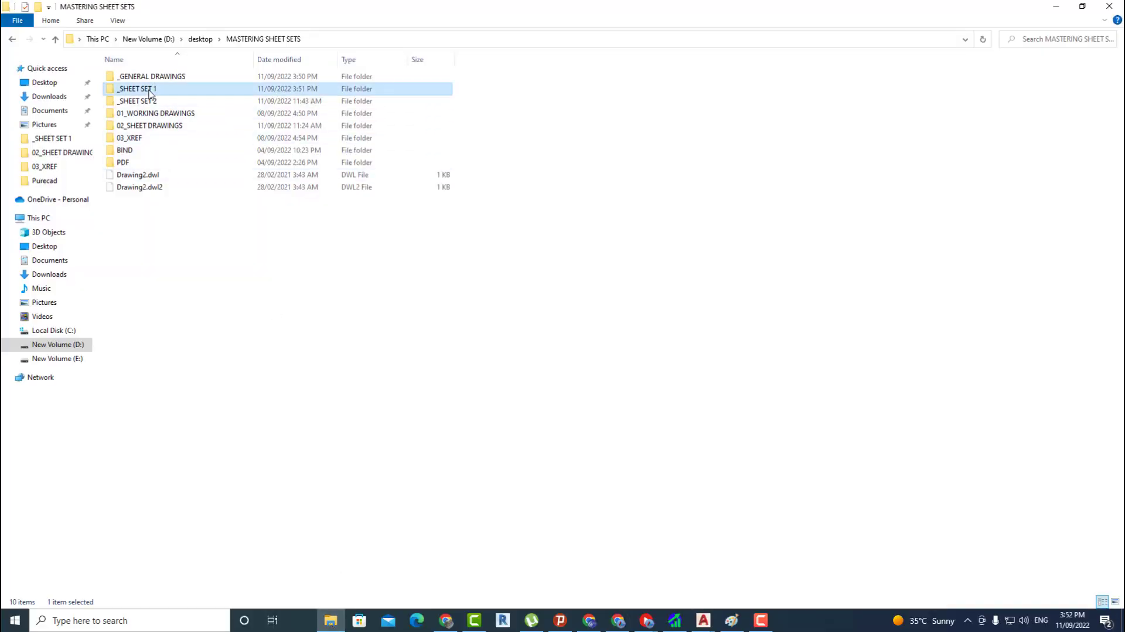
pyautogui.click(134, 139)
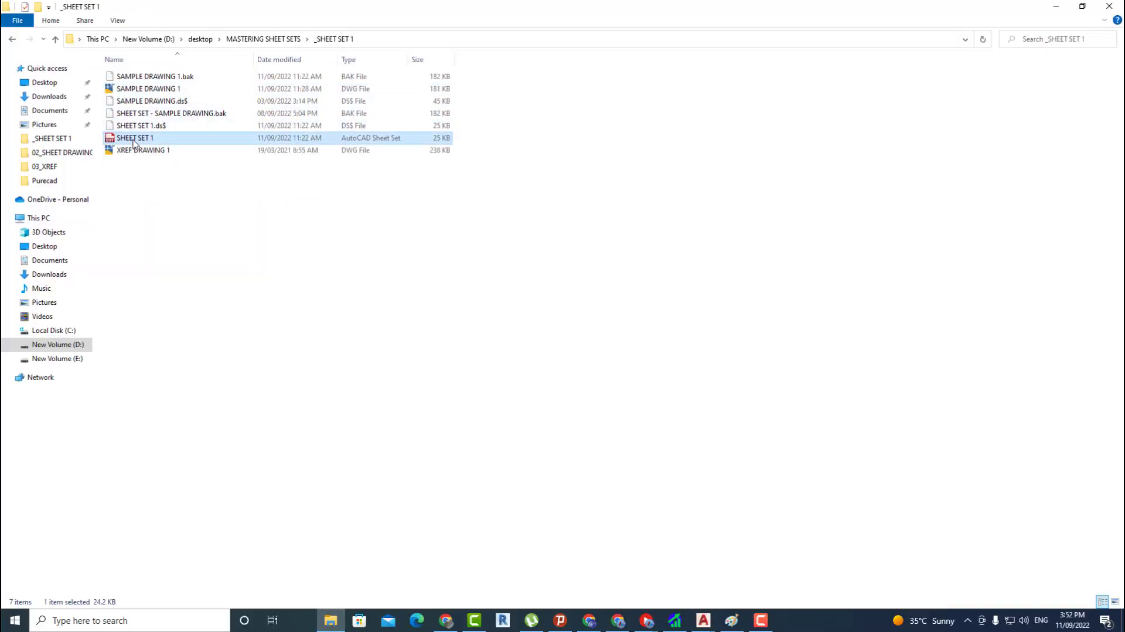
pyautogui.rightClick(134, 143)
pyautogui.click(157, 314)
pyautogui.click(55, 40)
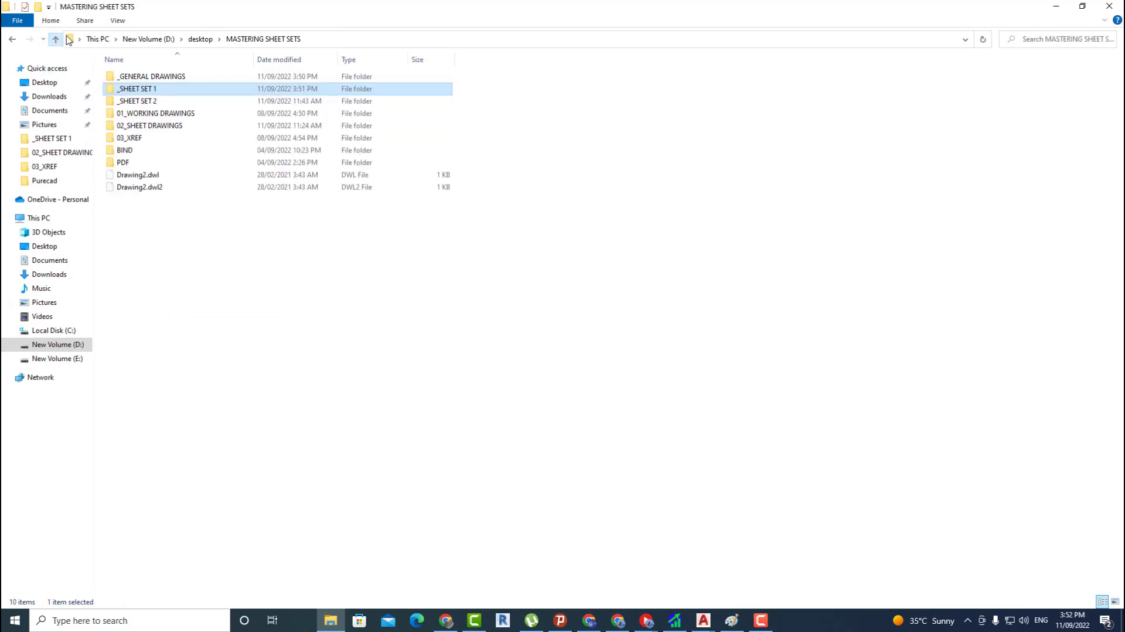
pyautogui.doubleClick(158, 76)
pyautogui.rightClick(198, 236)
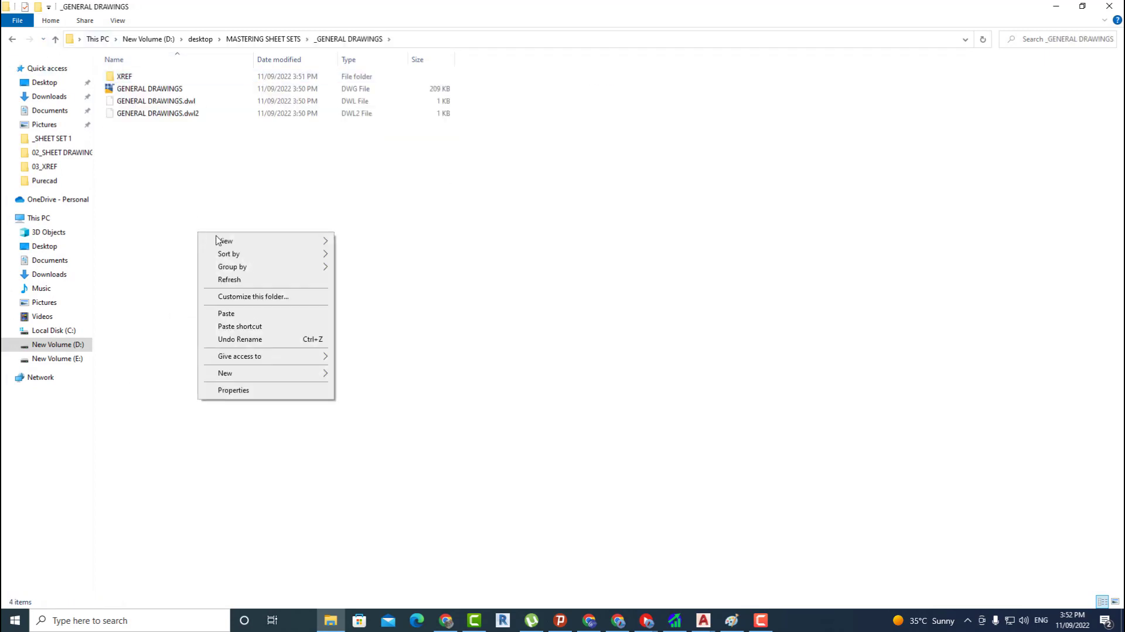
pyautogui.click(223, 313)
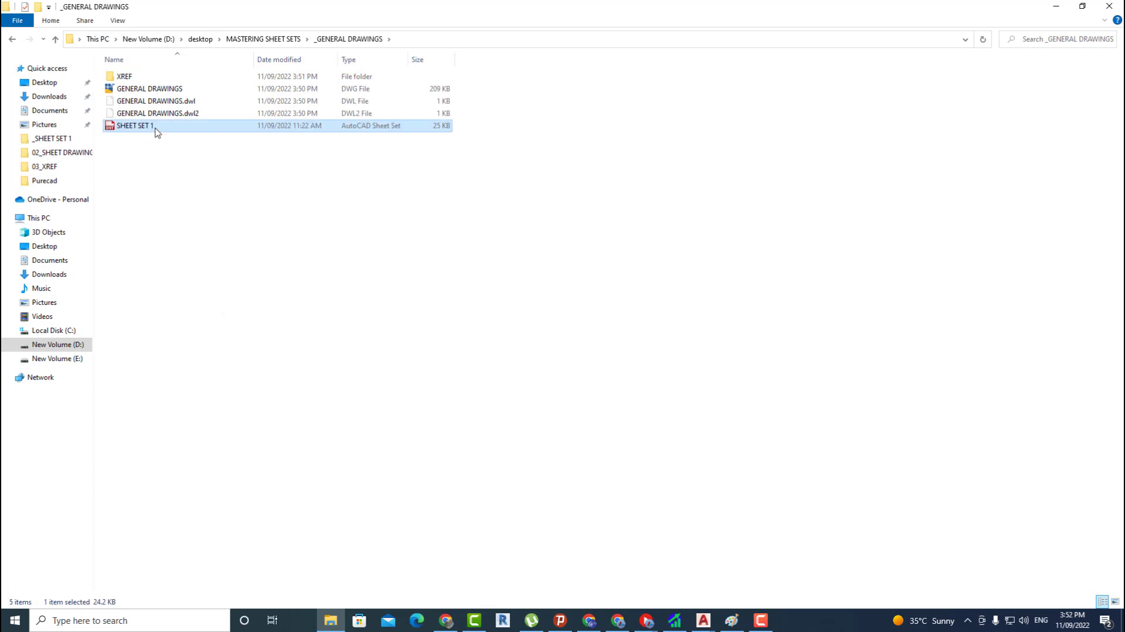
# - Rename the copied sheet set file as GENERAL SHEET SETS
pyautogui.rightClick(157, 132)
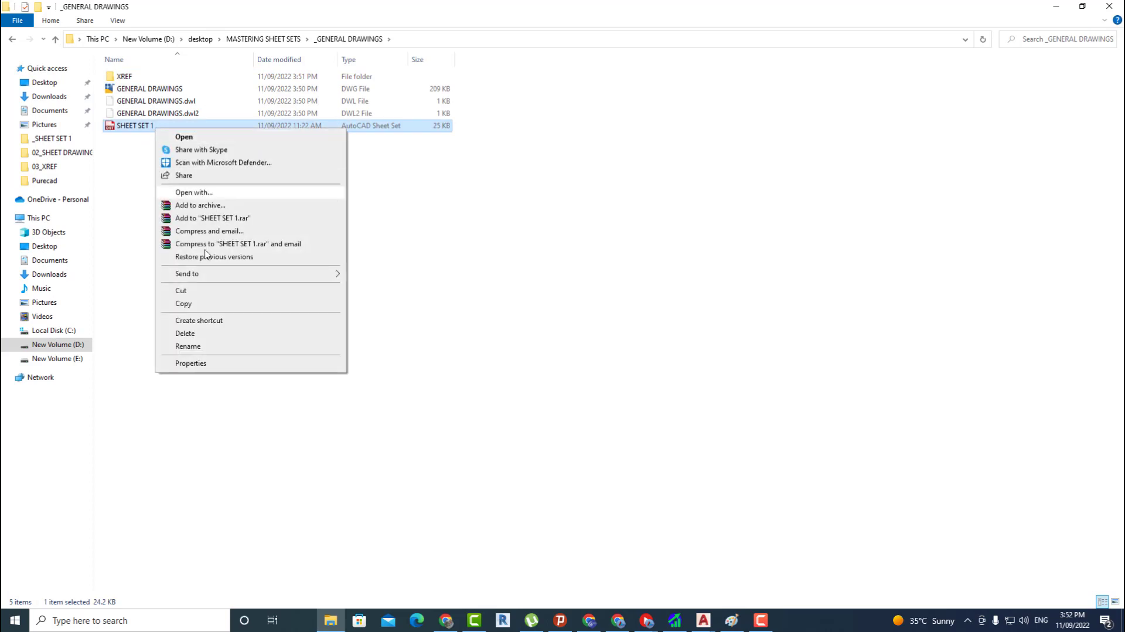
pyautogui.click(198, 345)
pyautogui.write('GENERAL S')
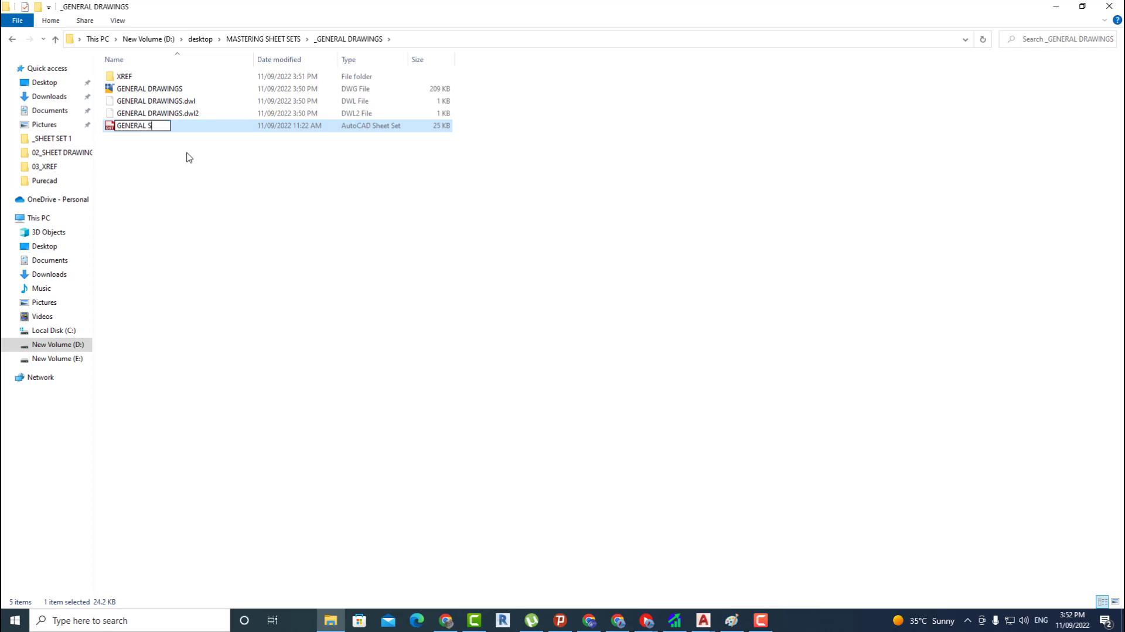
pyautogui.write('HEET SETS')
pyautogui.click(211, 205)
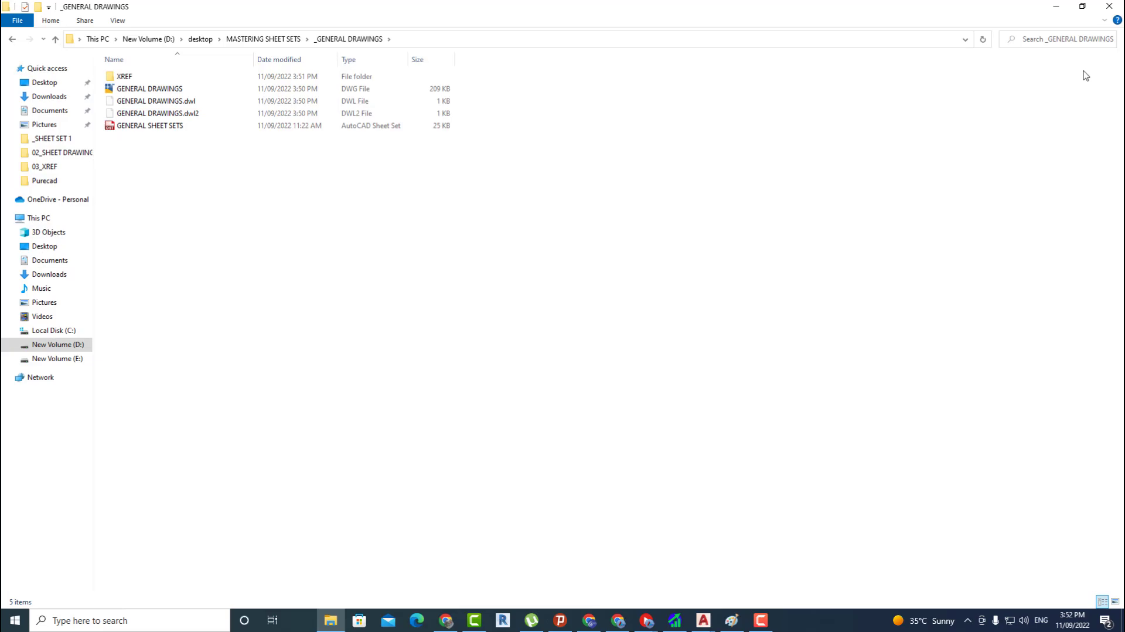
# - Return to AutoCAD and open the GENERAL SHEET SETS file from _GENERAL DRAWINGS in the GENERAL DRAWINGS window's Sheet Set Manager
pyautogui.click(1057, 6)
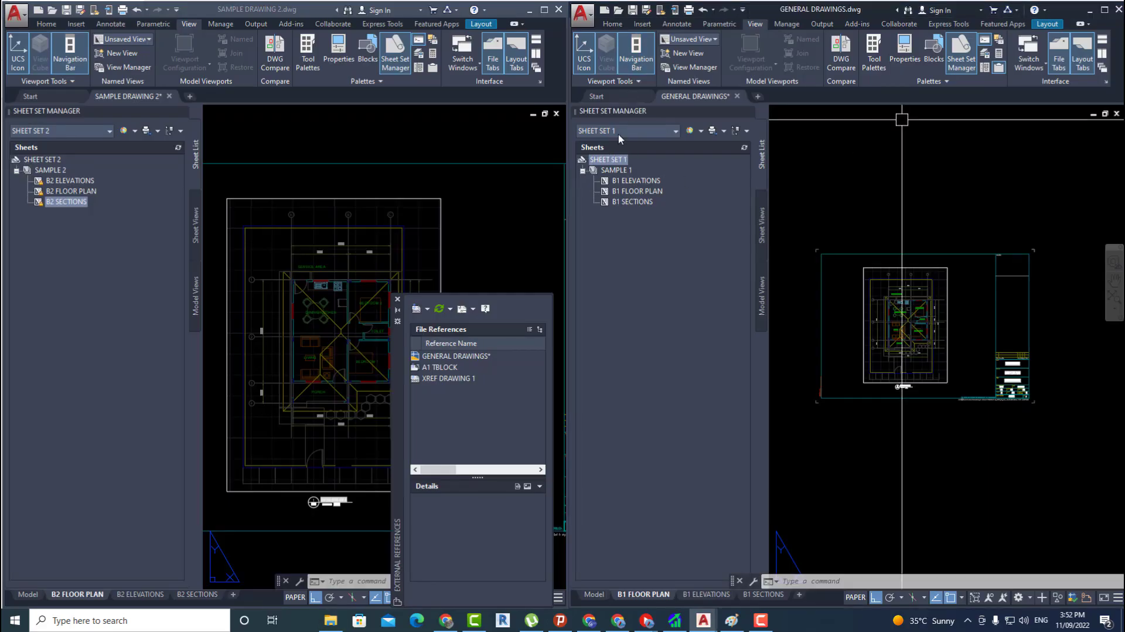
pyautogui.click(636, 131)
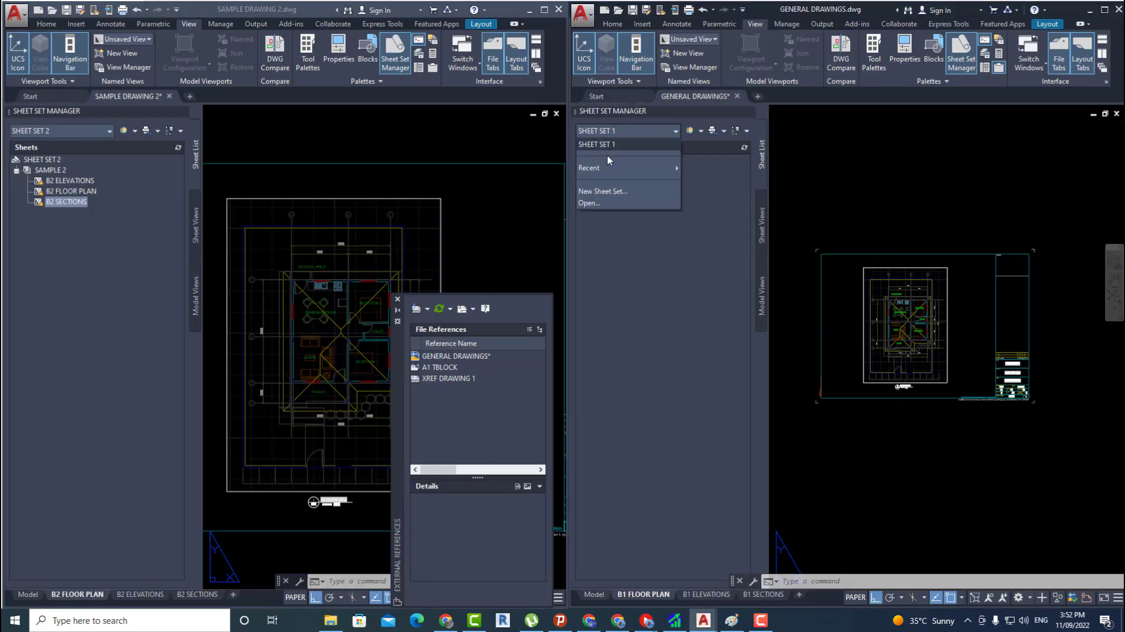
pyautogui.click(593, 201)
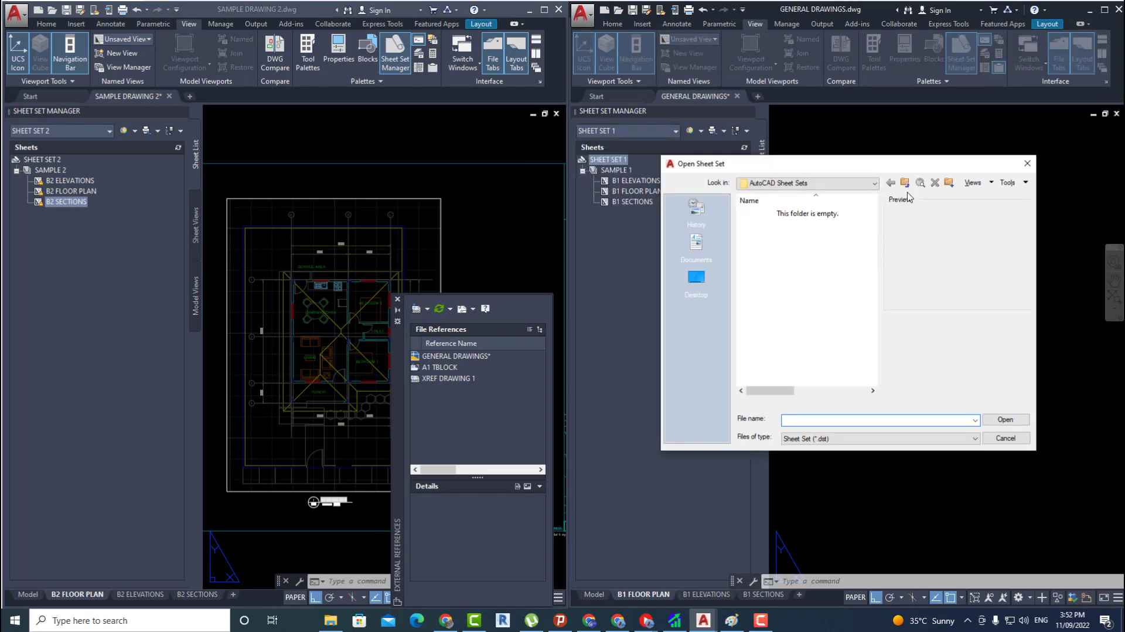
pyautogui.click(696, 276)
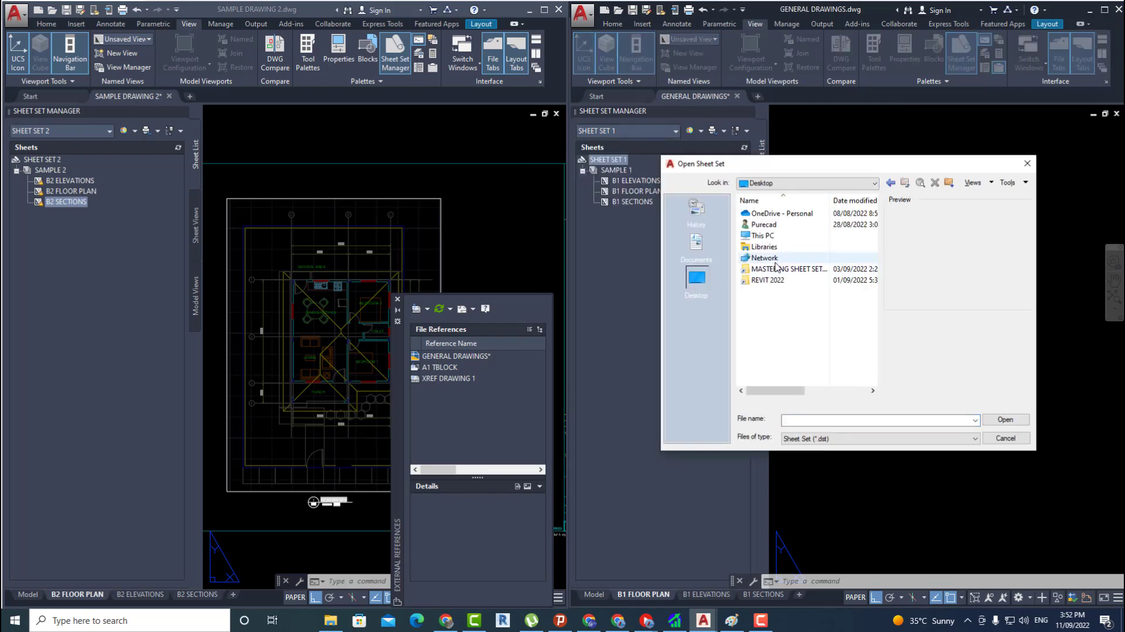
pyautogui.doubleClick(776, 268)
pyautogui.doubleClick(783, 215)
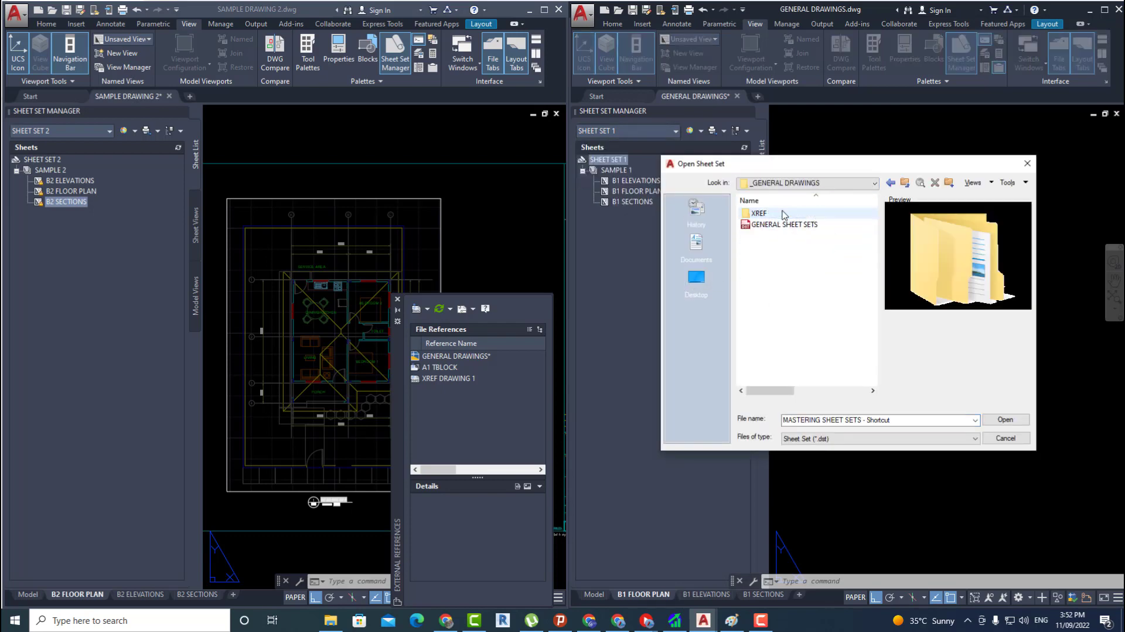
pyautogui.click(768, 225)
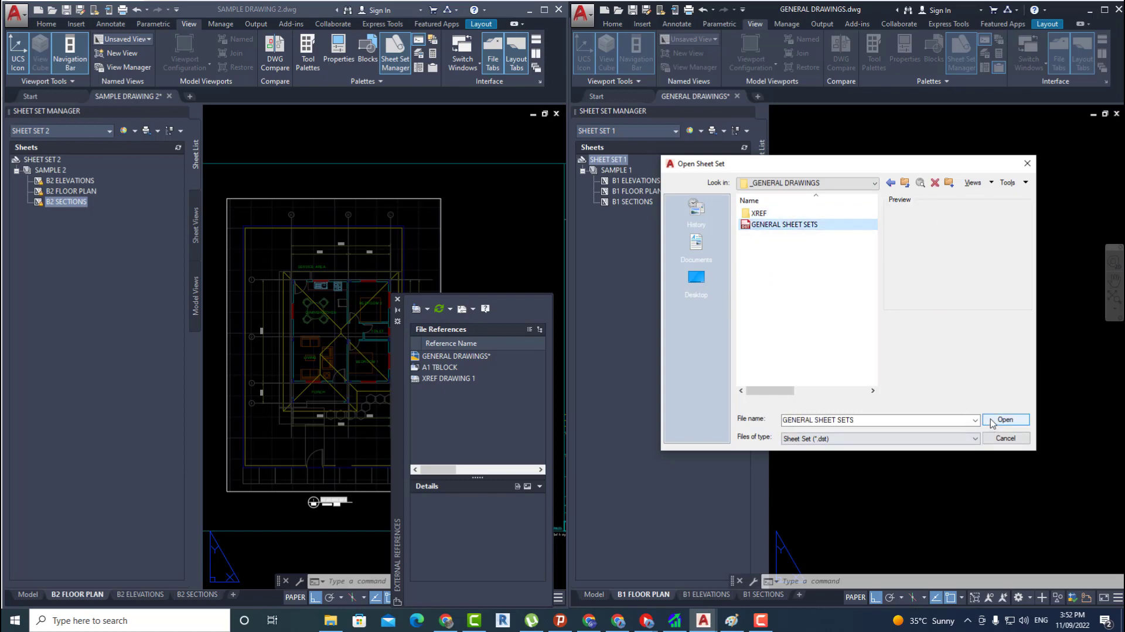
pyautogui.click(999, 420)
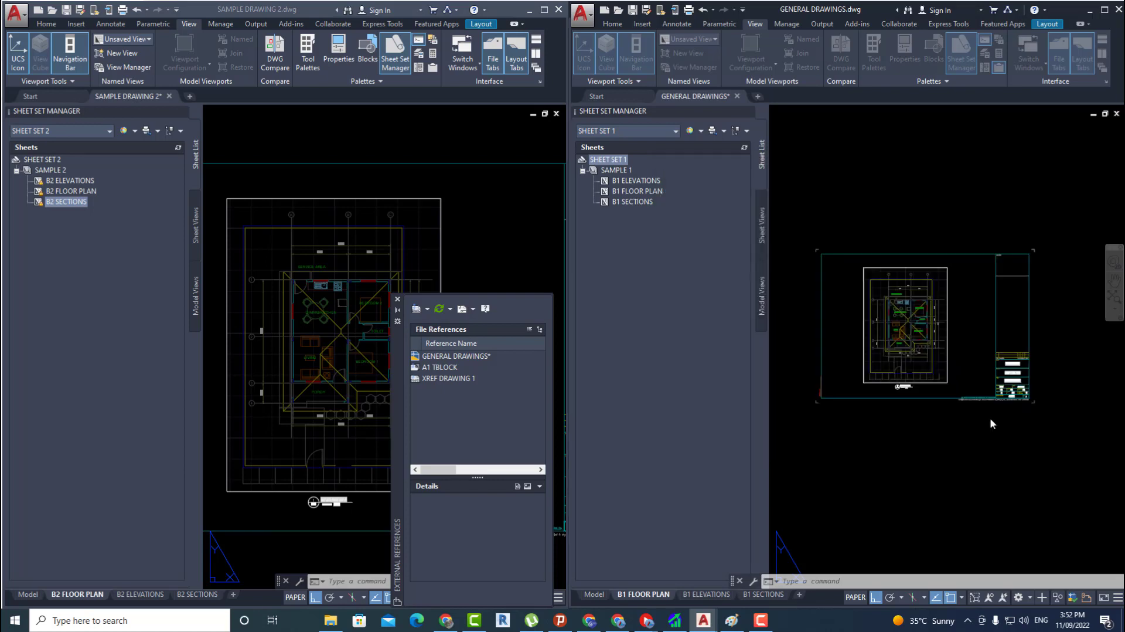
# - Change the opened sheet set's name to GENERAL SHEET SET in its properties and review its custom properties
pyautogui.rightClick(618, 164)
pyautogui.click(650, 319)
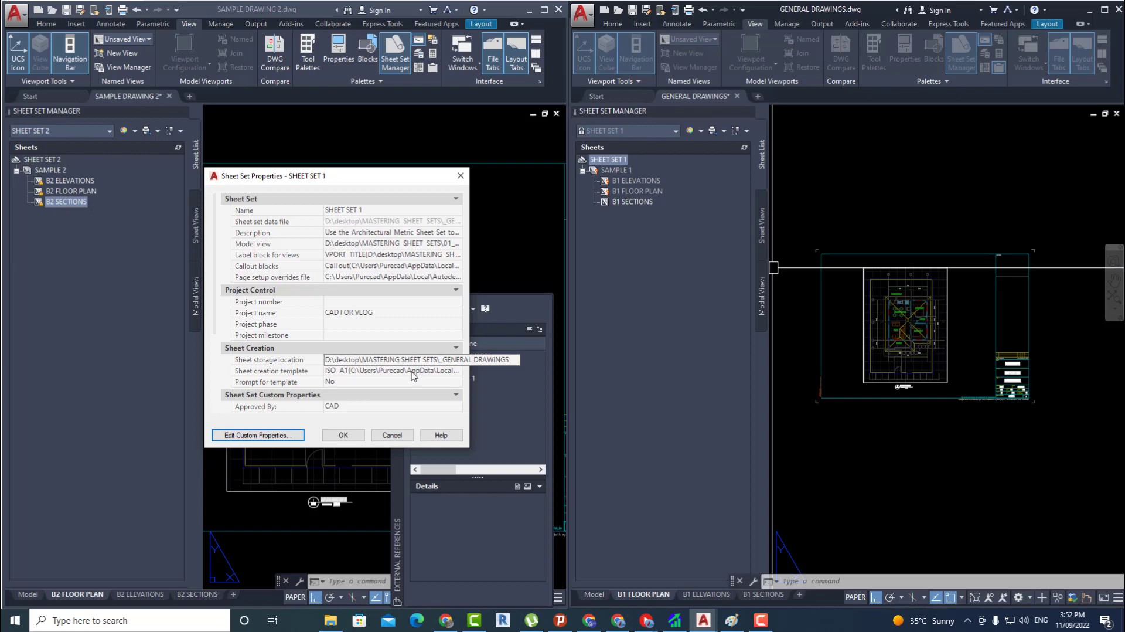
pyautogui.click(379, 209)
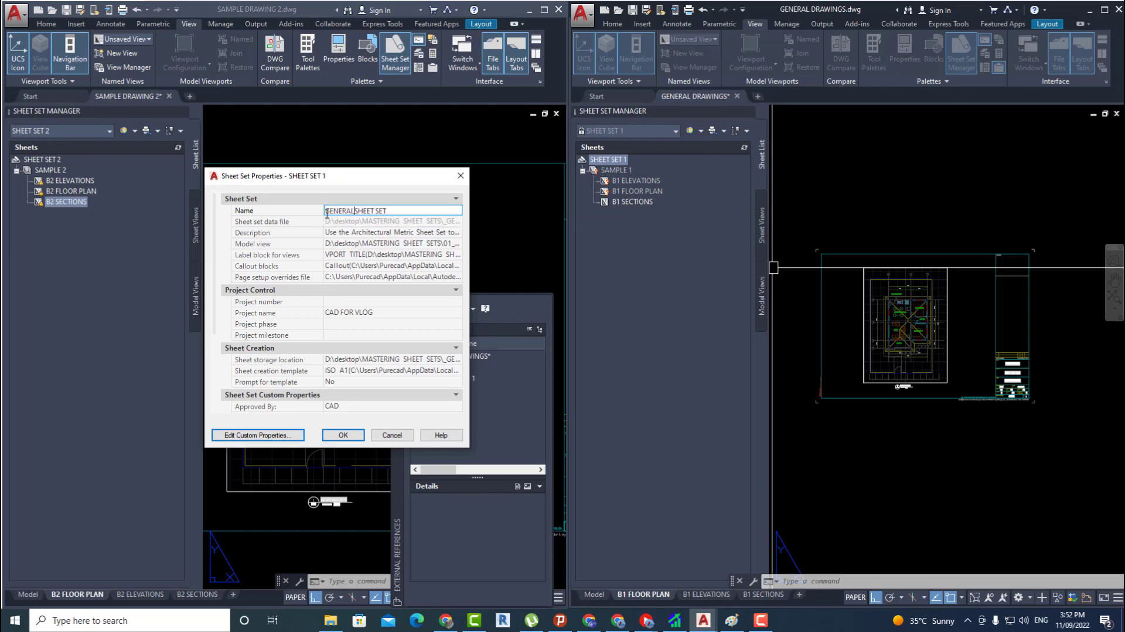
pyautogui.scroll(-4, 403, 309)
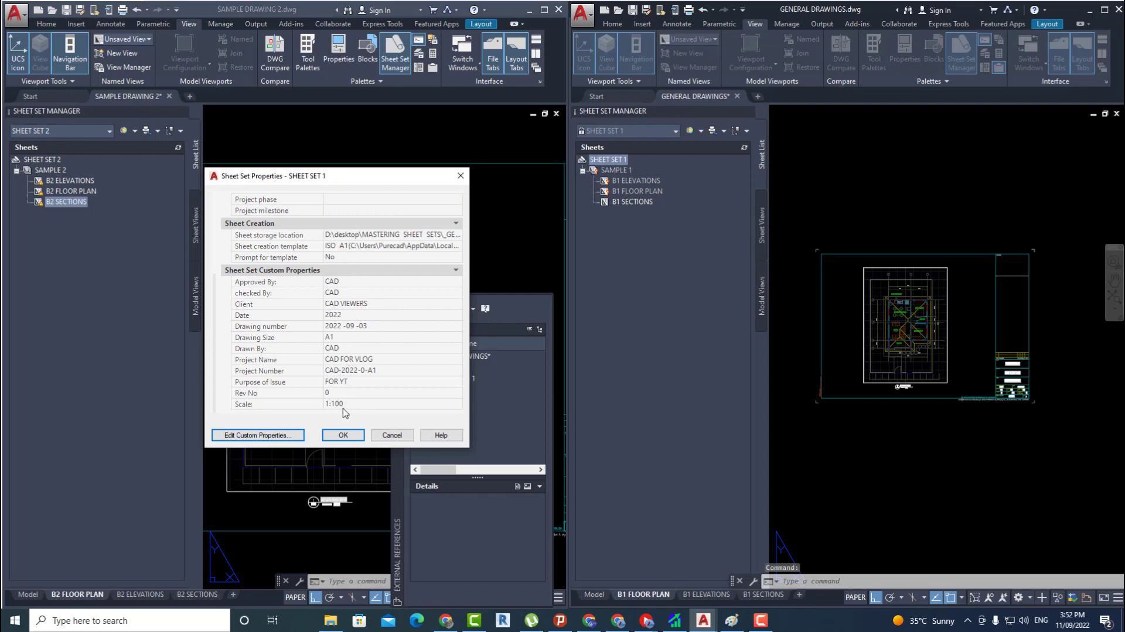
pyautogui.click(343, 435)
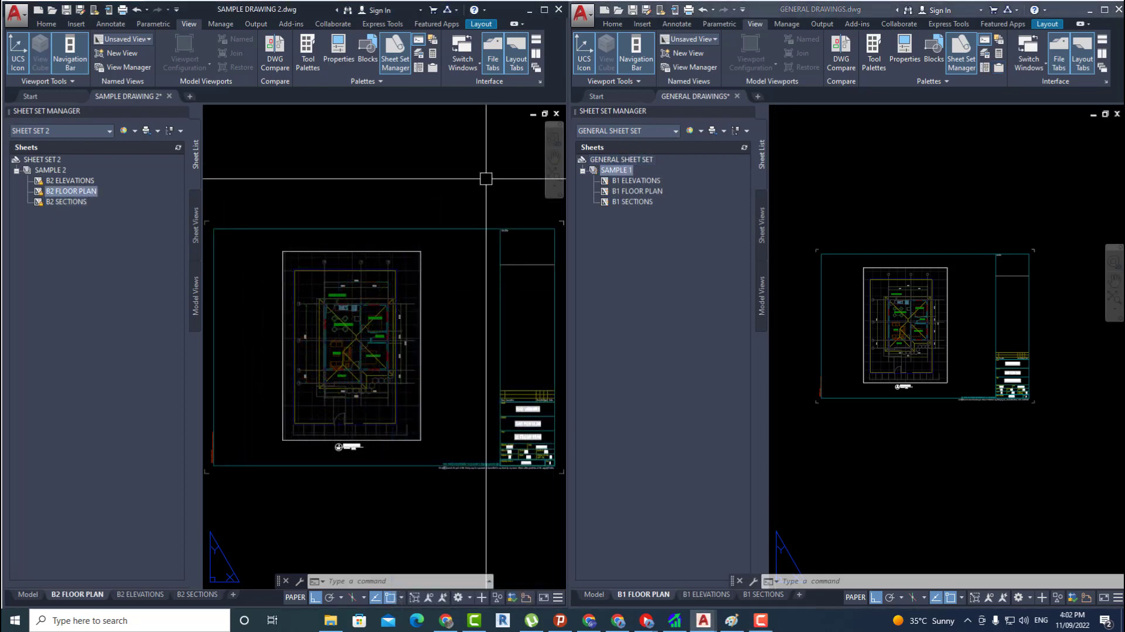
# - Add a new subset named SAMPLE 2 to GENERAL SHEET SET
pyautogui.moveTo(614, 164)
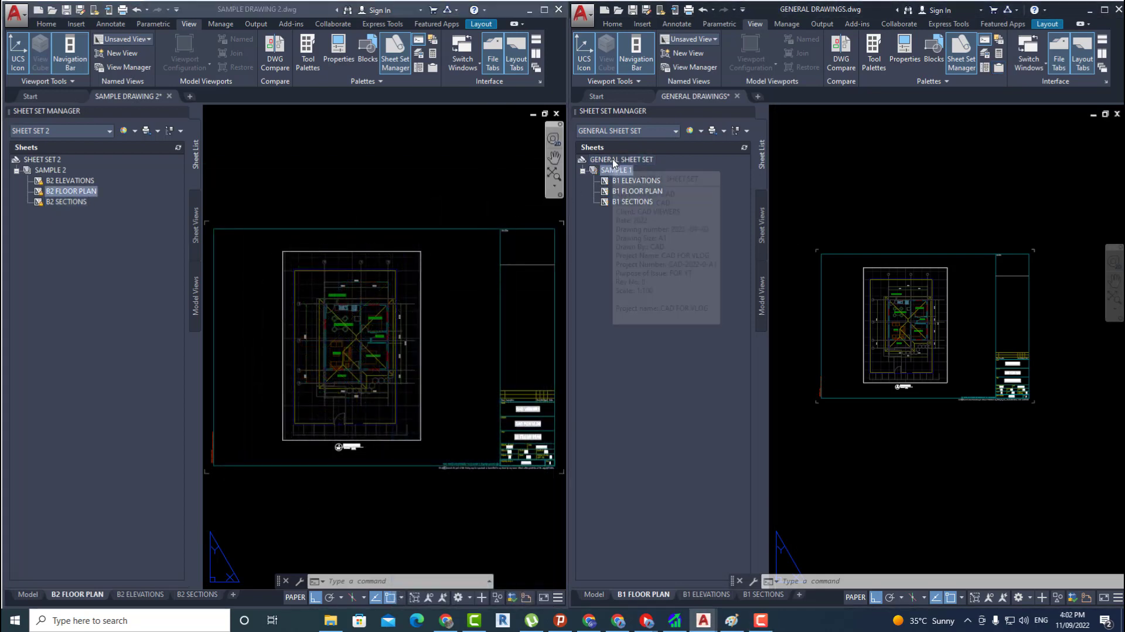
pyautogui.rightClick(612, 164)
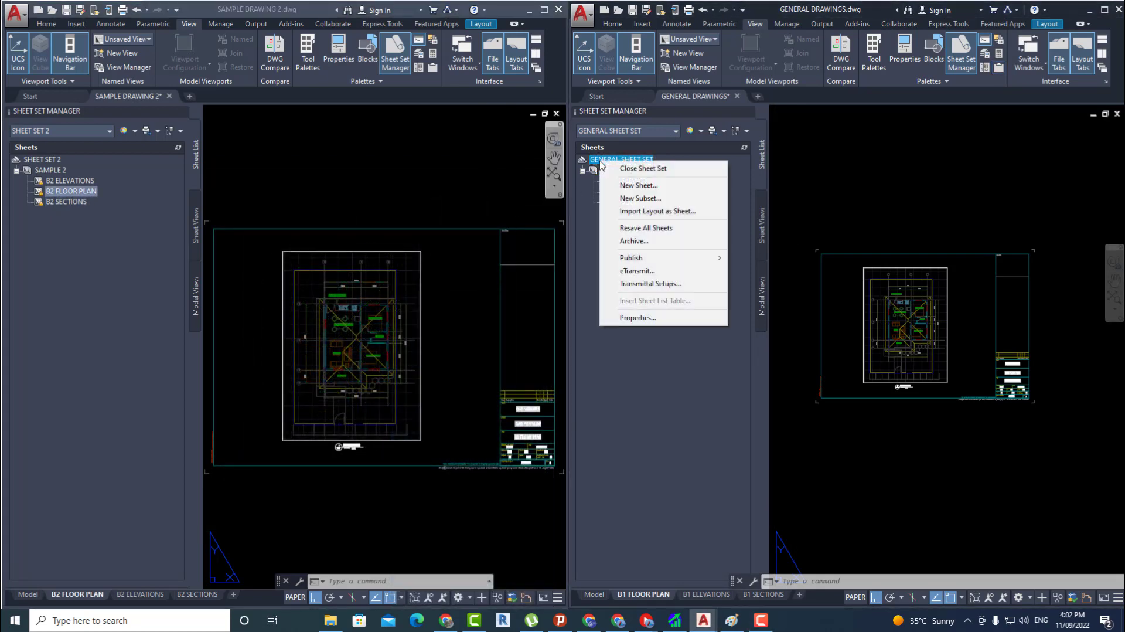
pyautogui.click(652, 199)
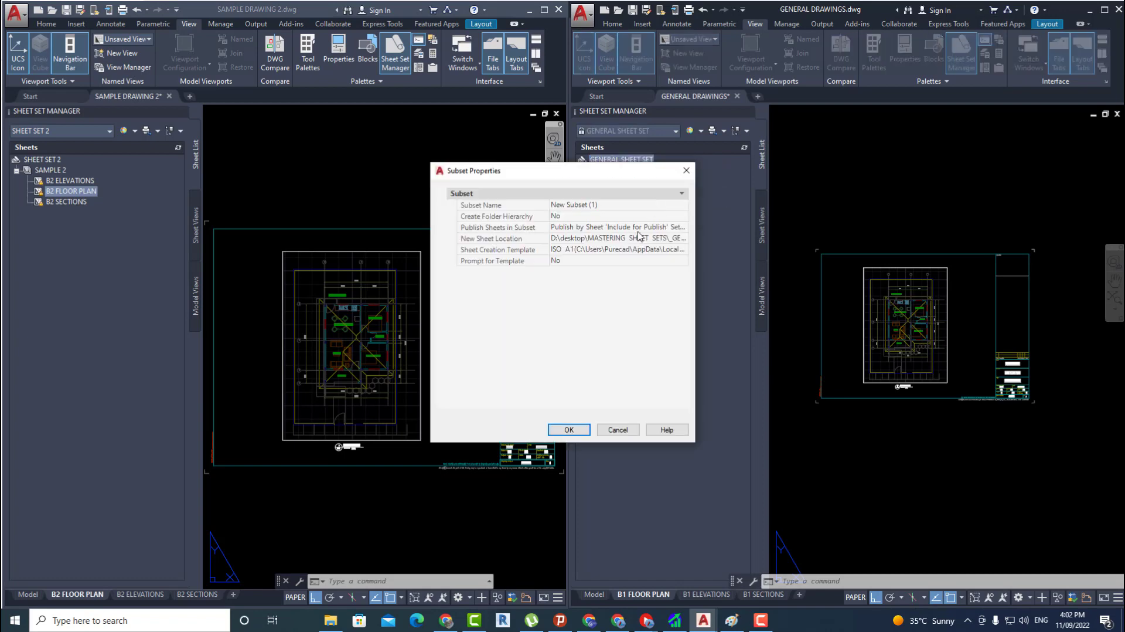
pyautogui.click(625, 204)
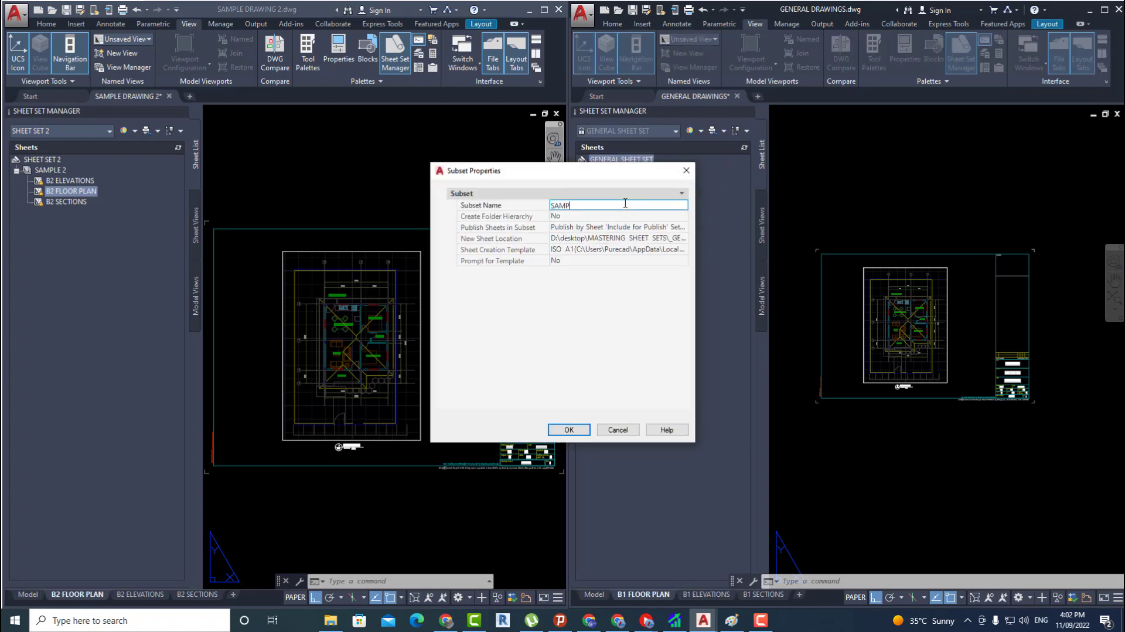
pyautogui.click(568, 430)
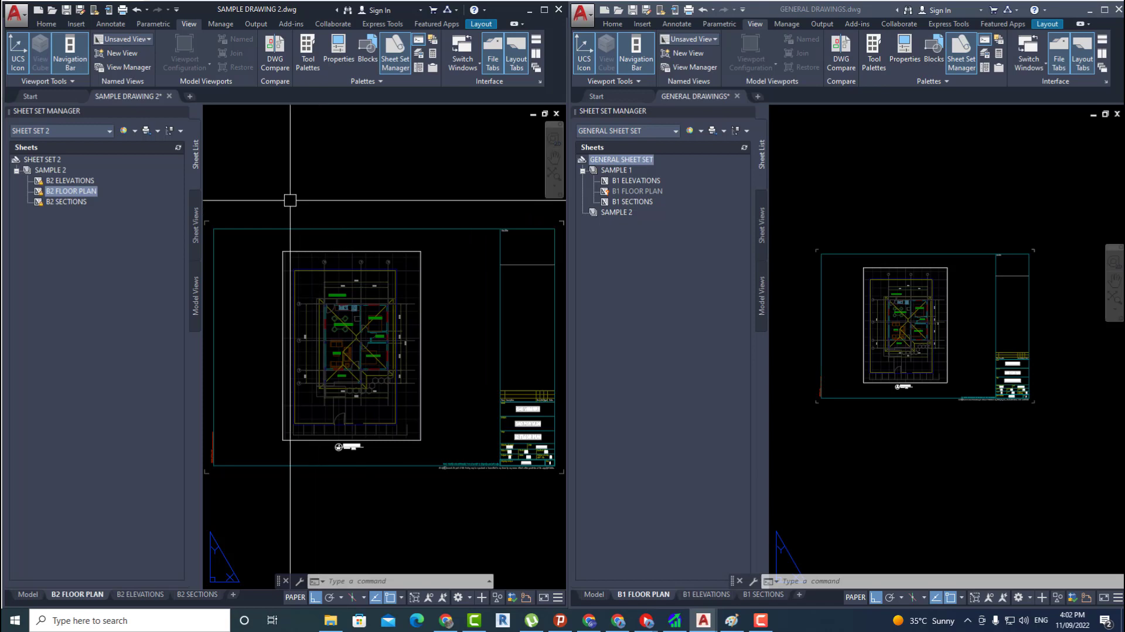
# - Open XREF DRAWING 2 from the external references of SAMPLE DRAWING 2 and close the references palette
pyautogui.write('R')
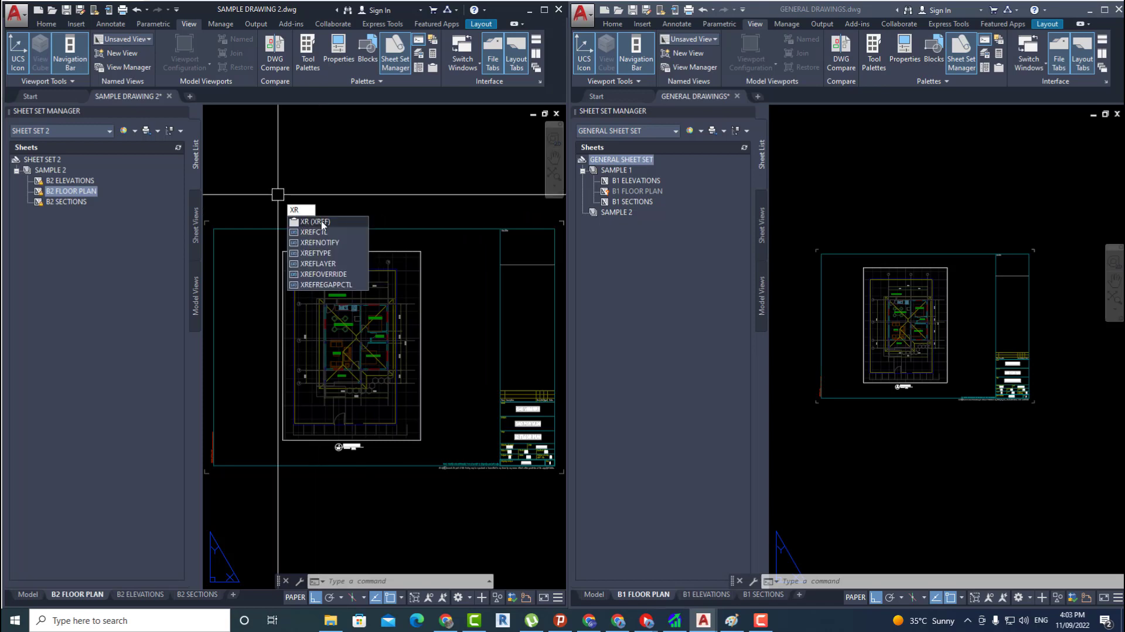
pyautogui.press('Return')
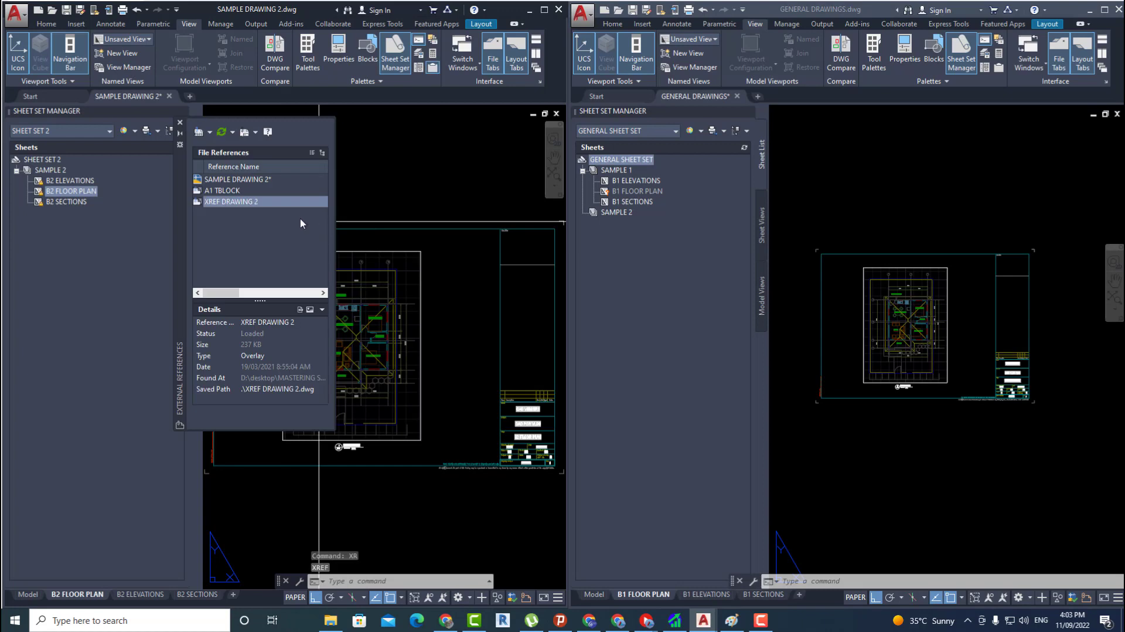
pyautogui.rightClick(249, 205)
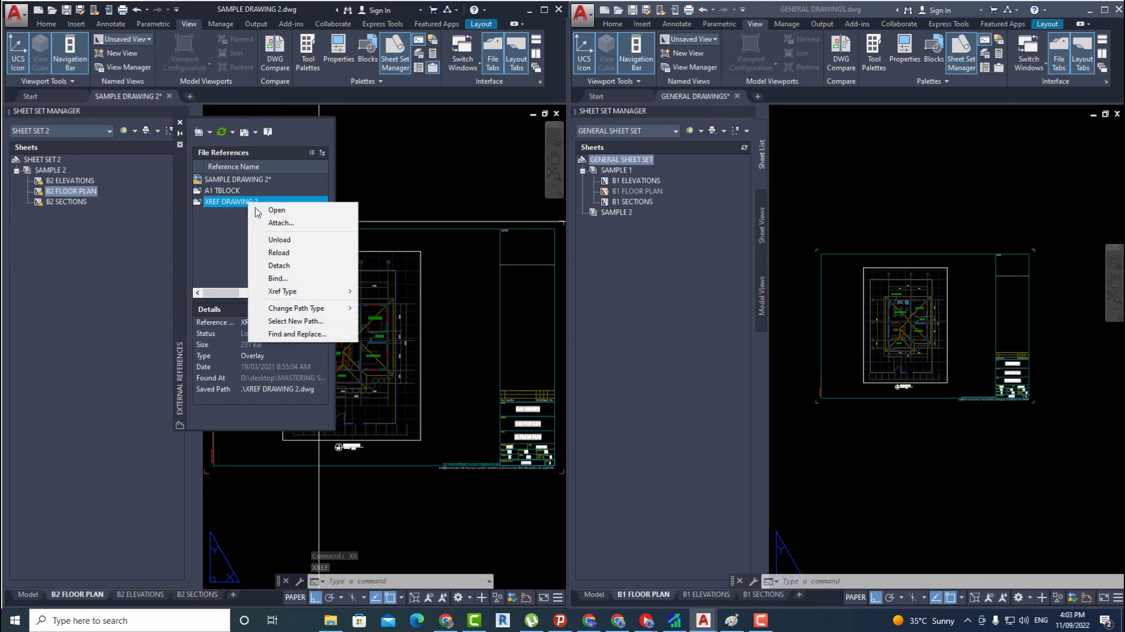
pyautogui.click(263, 209)
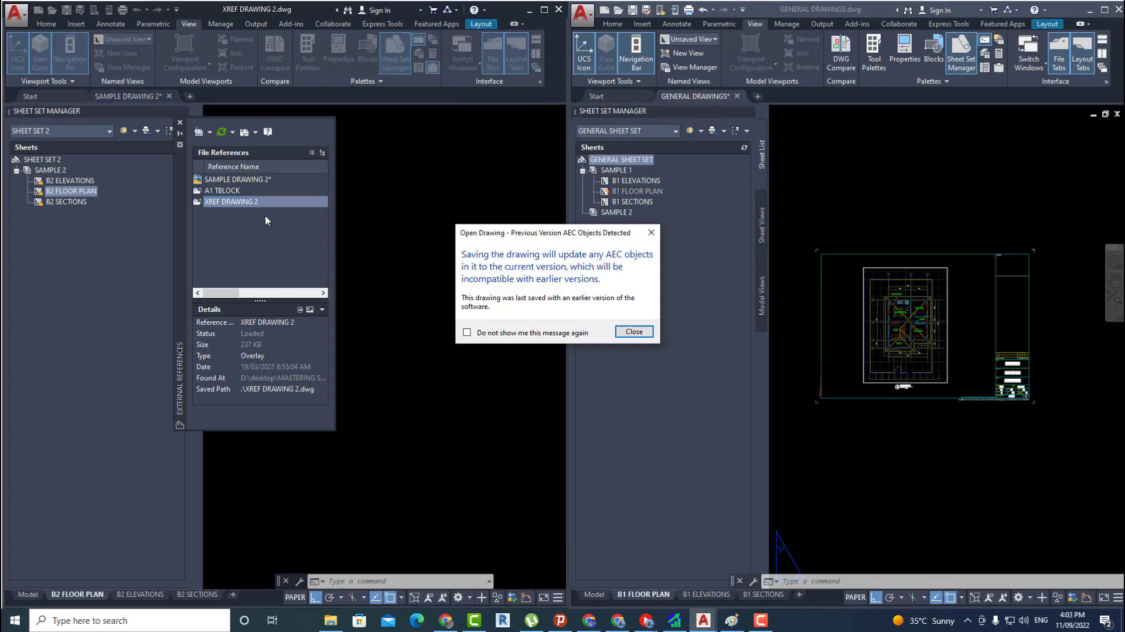
pyautogui.click(617, 331)
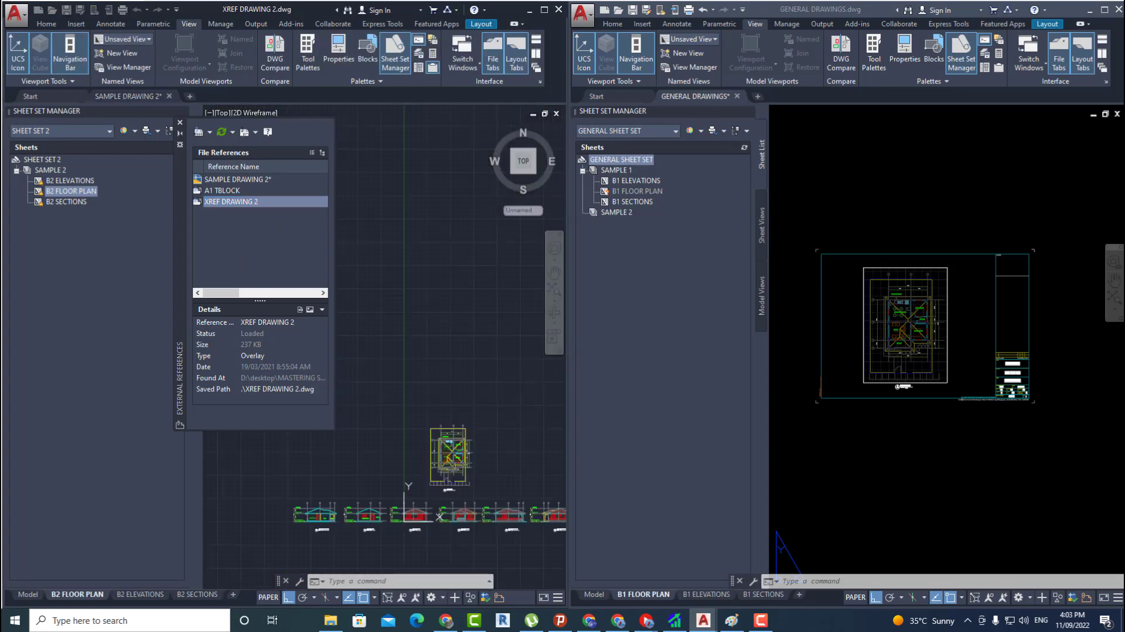
pyautogui.click(180, 125)
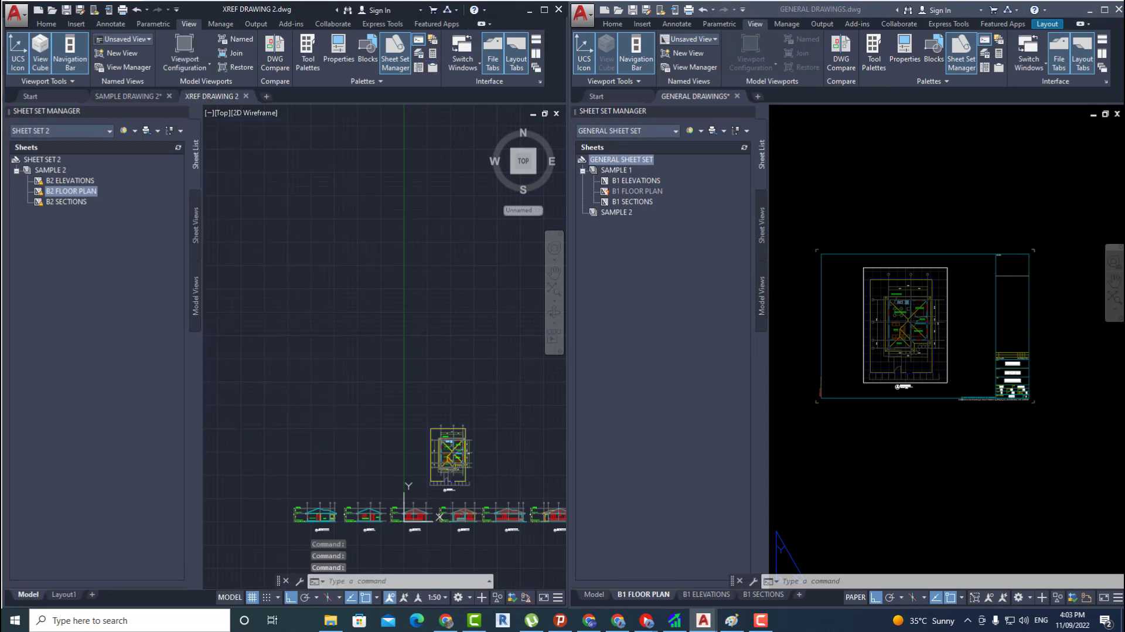
# - Save a copy of XREF DRAWING 2 under the same name into the XREF folder inside _GENERAL DRAWINGS
pyautogui.click(16, 13)
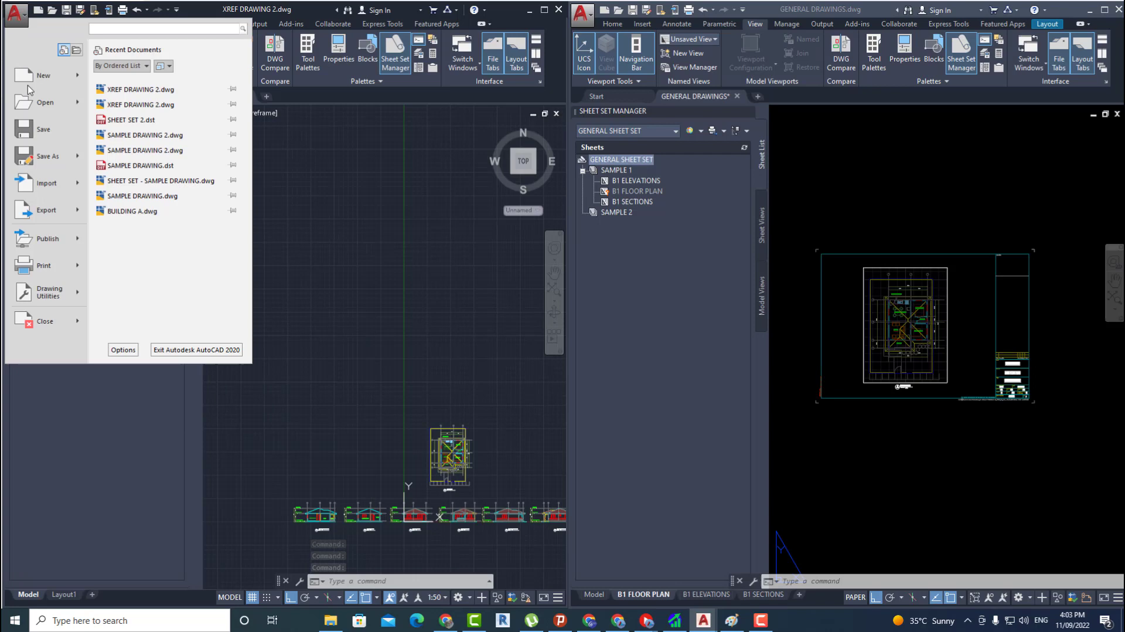
pyautogui.click(47, 155)
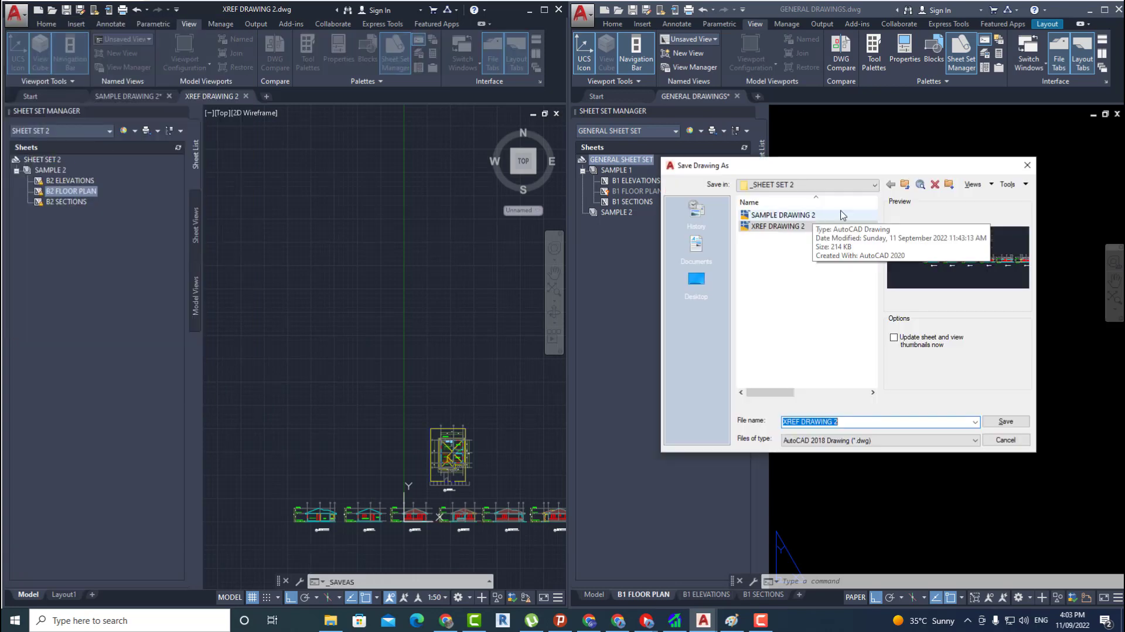
pyautogui.click(905, 184)
pyautogui.doubleClick(803, 216)
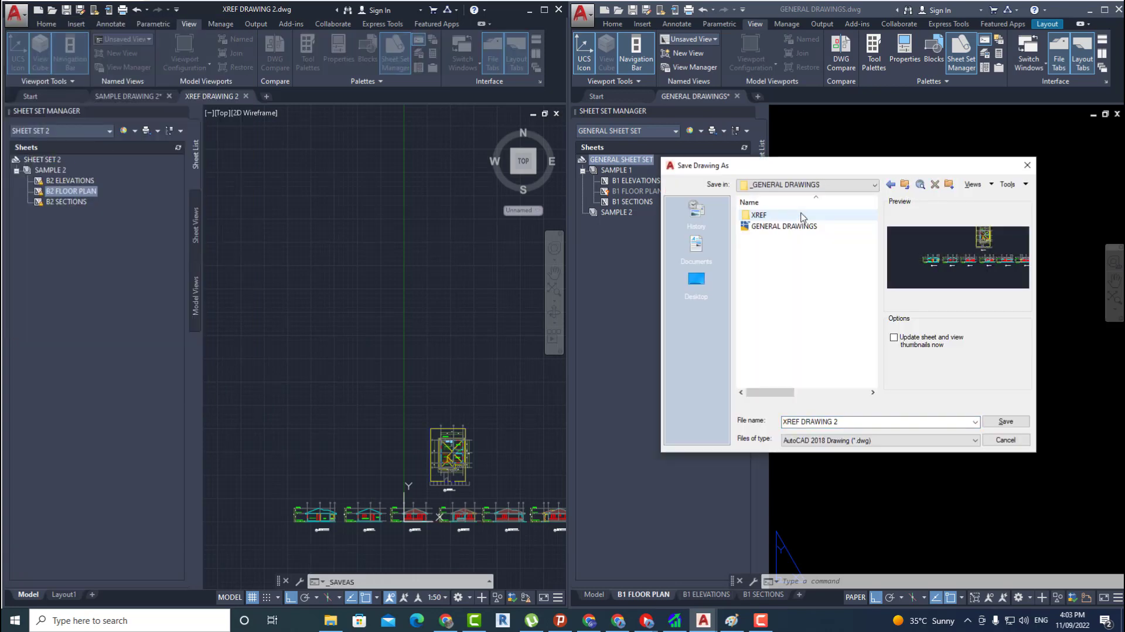
pyautogui.doubleClick(775, 215)
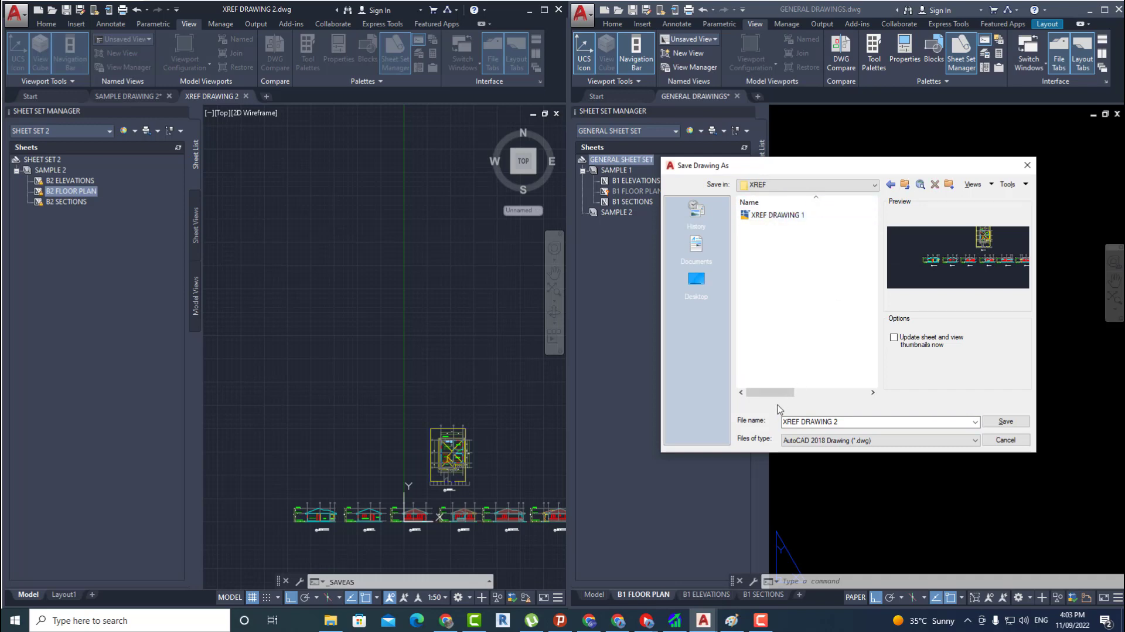
pyautogui.click(1003, 422)
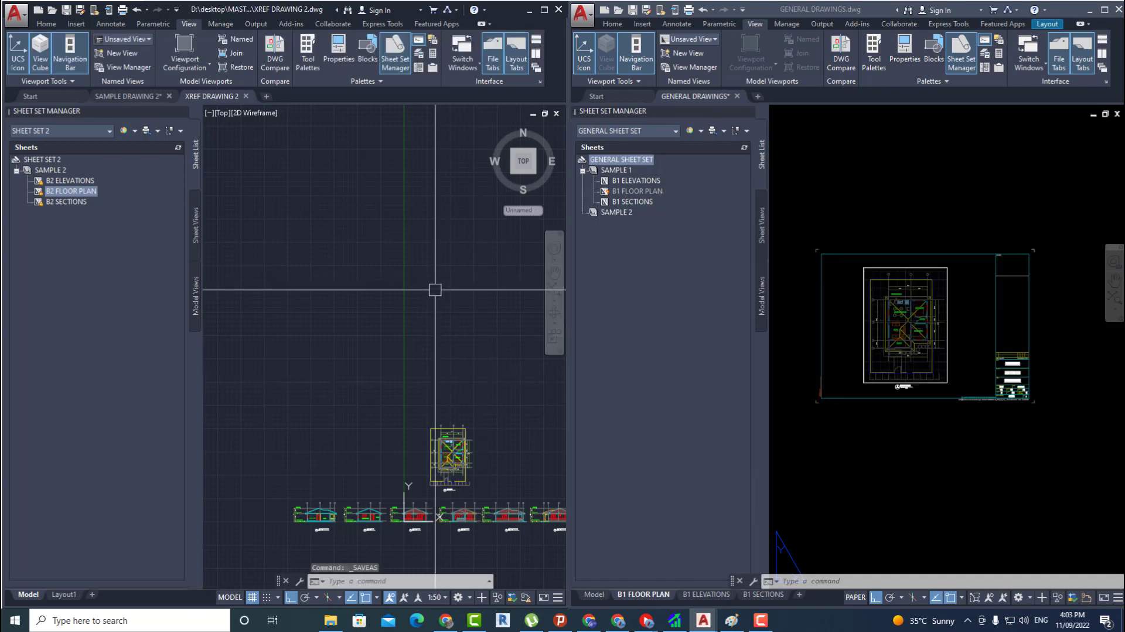
# - Switch GENERAL DRAWINGS to model space and open its external references list
pyautogui.click(860, 194)
pyautogui.press('Escape')
pyautogui.press('Escape')
pyautogui.press('Escape')
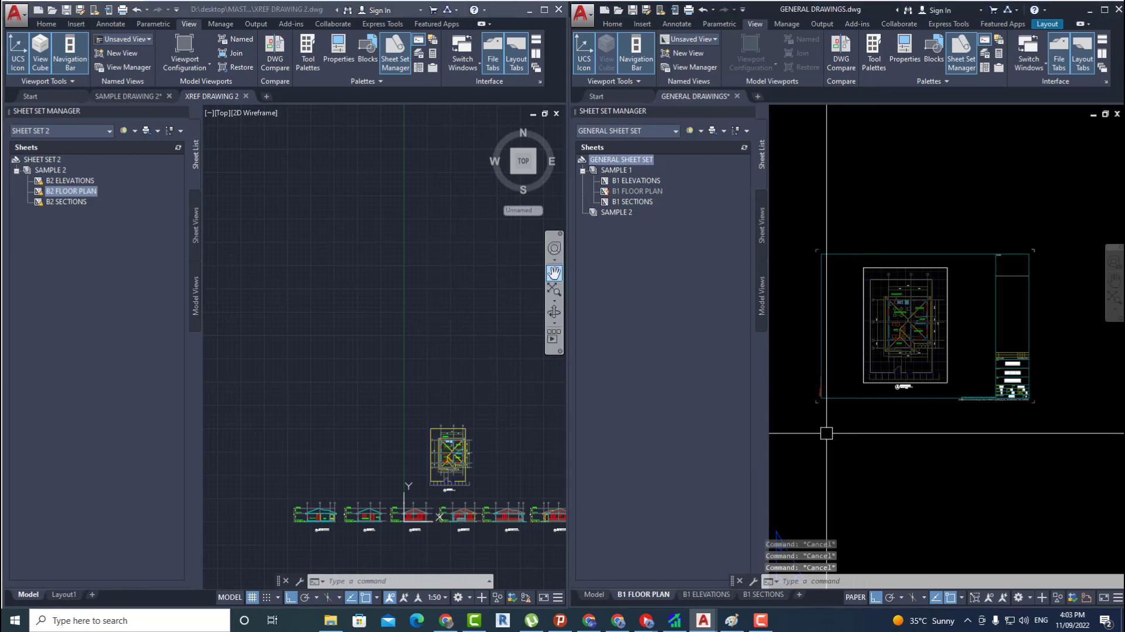
pyautogui.click(599, 594)
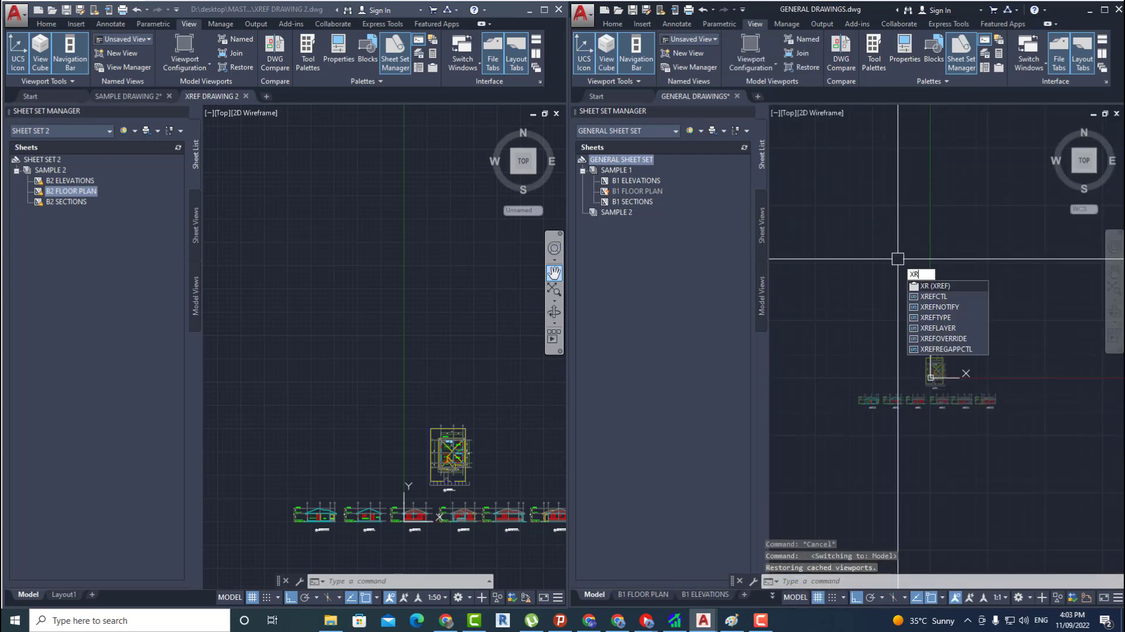
pyautogui.click(934, 286)
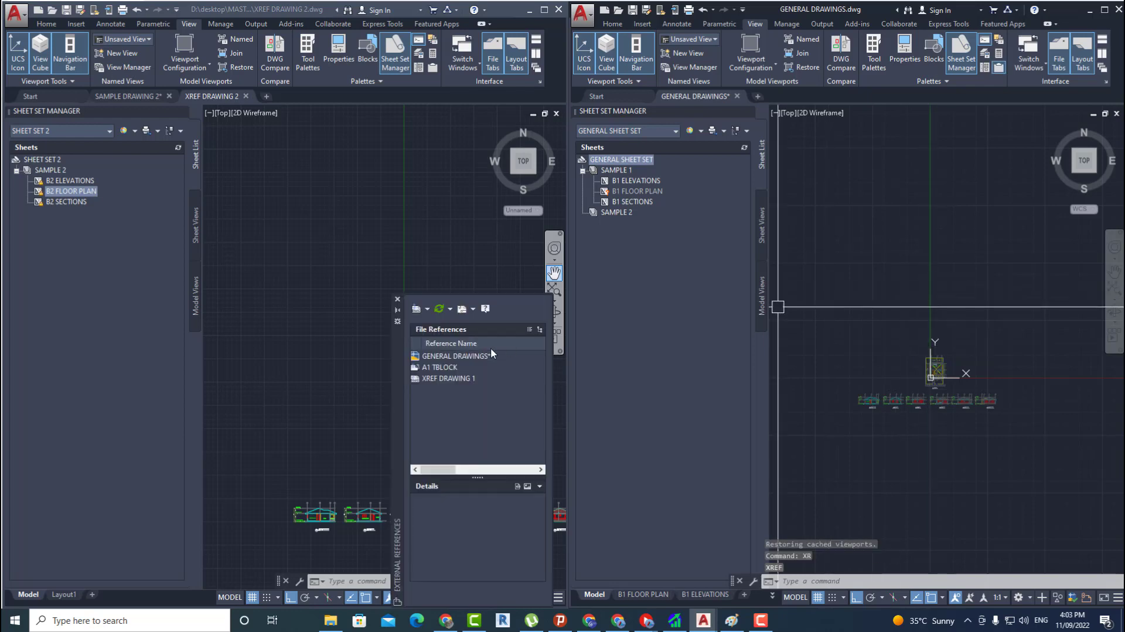
# - Attach XREF DRAWING 2 from the XREF folder as an attachment with a relative path, inserted at 0,0
pyautogui.click(416, 309)
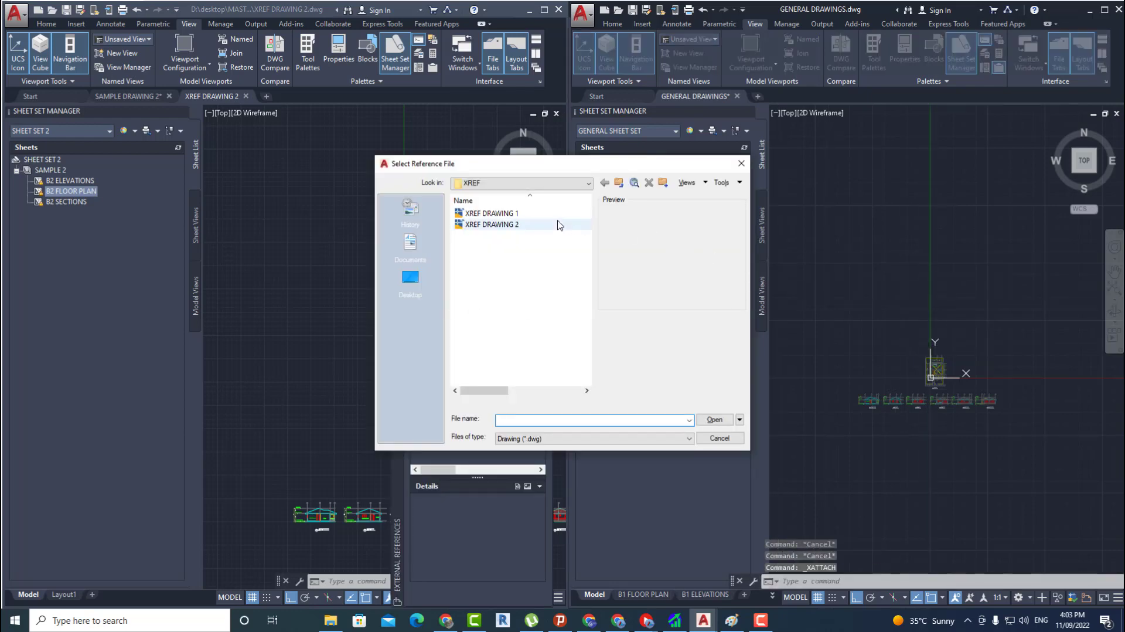
pyautogui.click(506, 230)
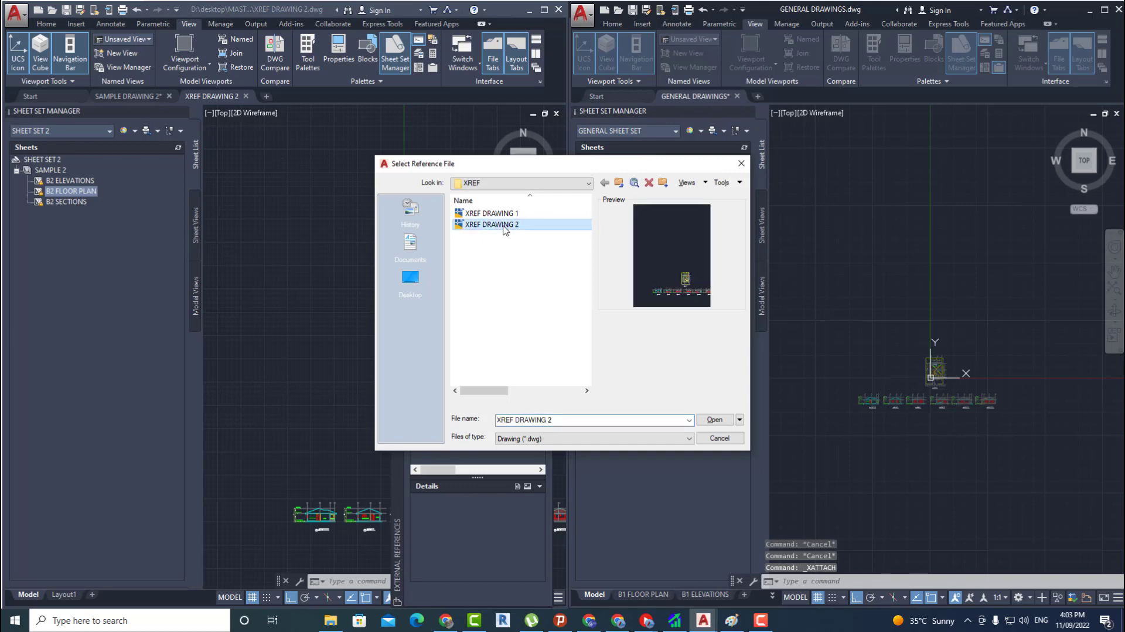
pyautogui.click(716, 419)
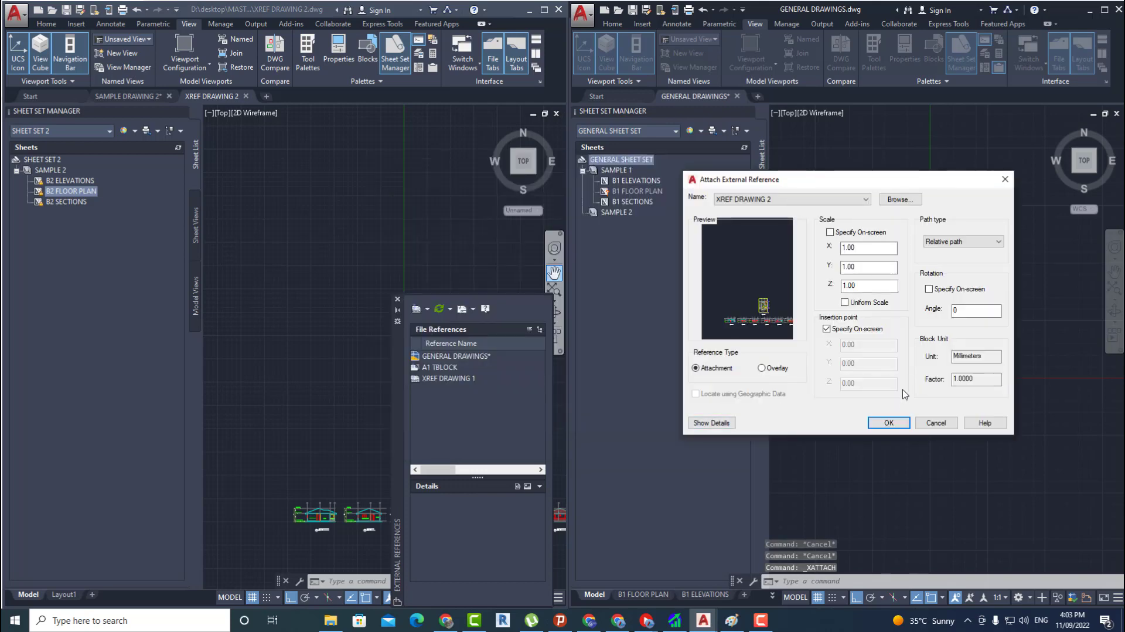
pyautogui.click(888, 422)
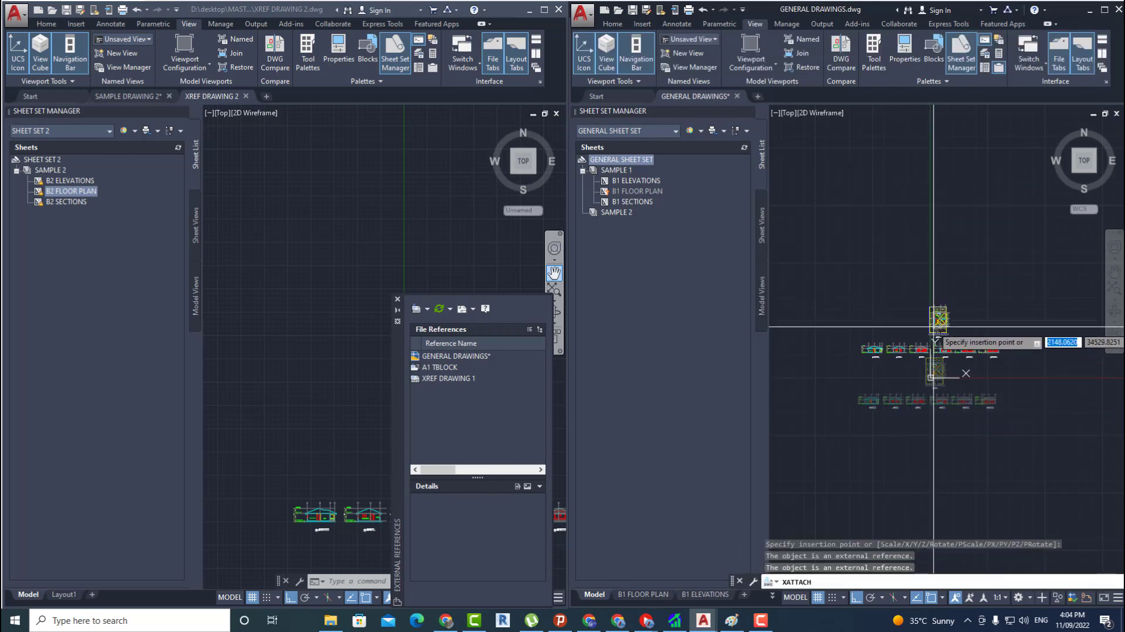
pyautogui.write('0')
pyautogui.press('Tab')
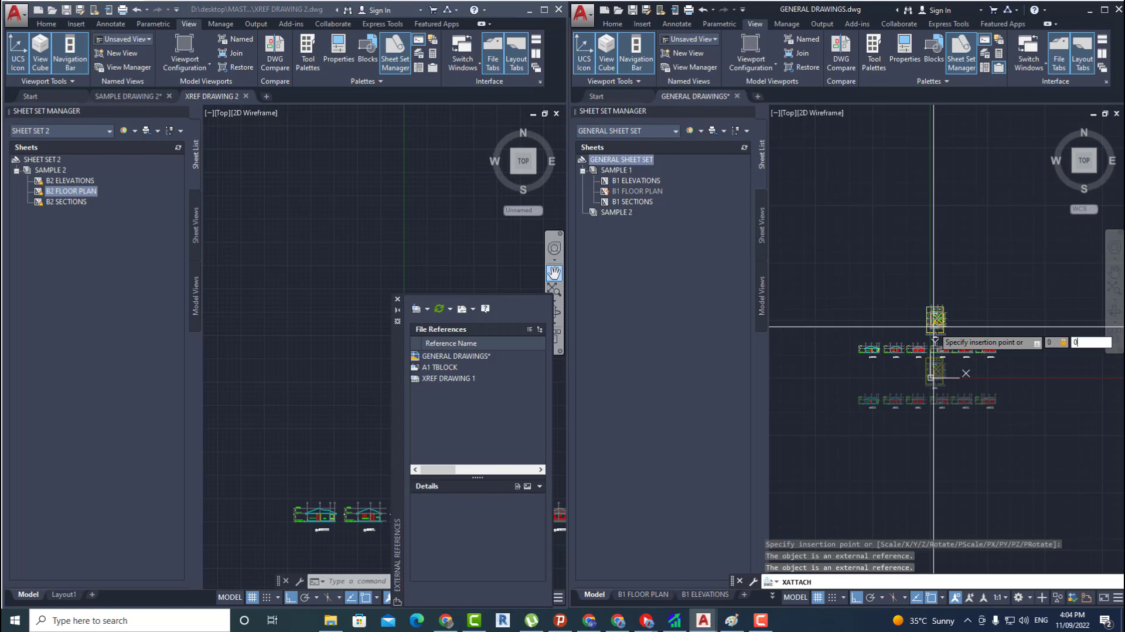
pyautogui.write('0')
pyautogui.press('Return')
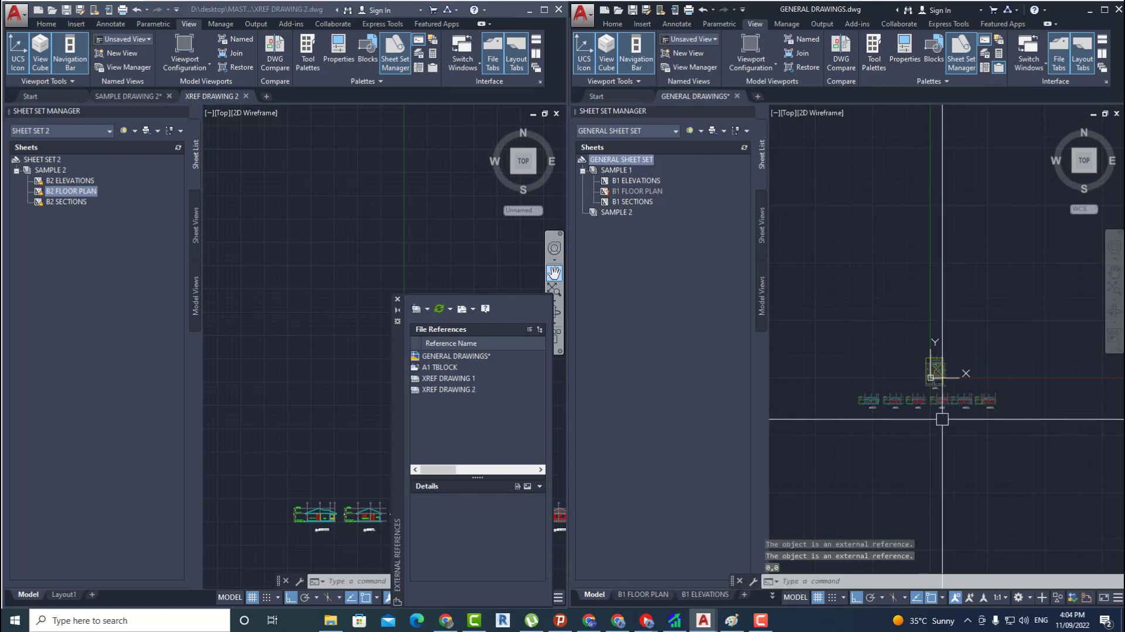
# - Move the newly attached XREF DRAWING 2 straight up in model space, clear above XREF DRAWING 1
pyautogui.write('m')
pyautogui.press('Return')
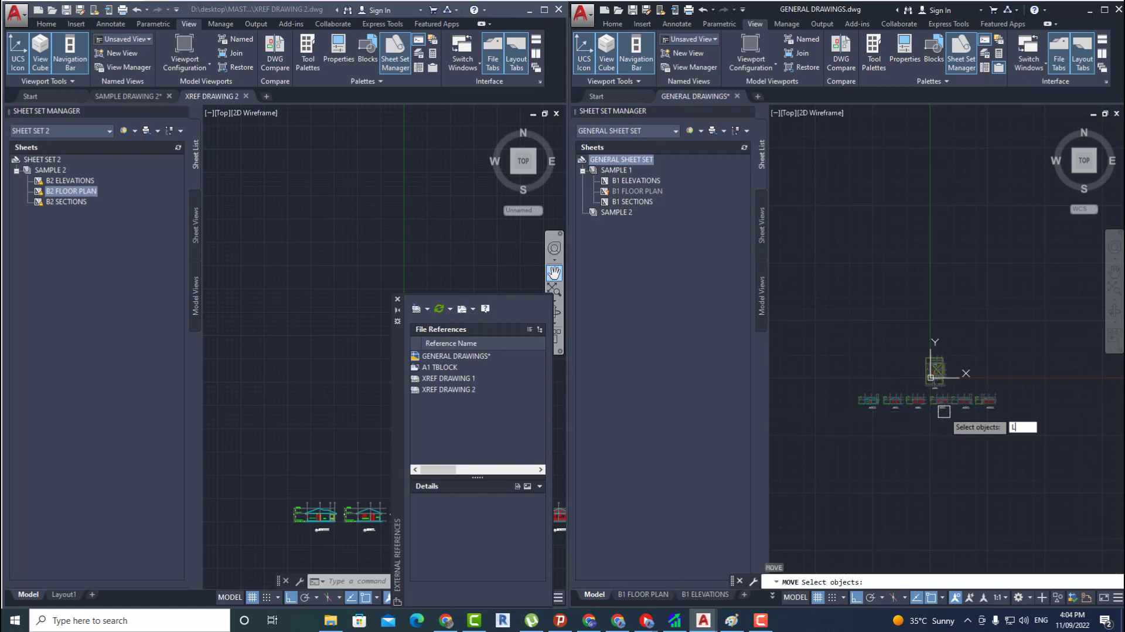
pyautogui.write('L')
pyautogui.press('Return')
pyautogui.scroll(2, 951, 405)
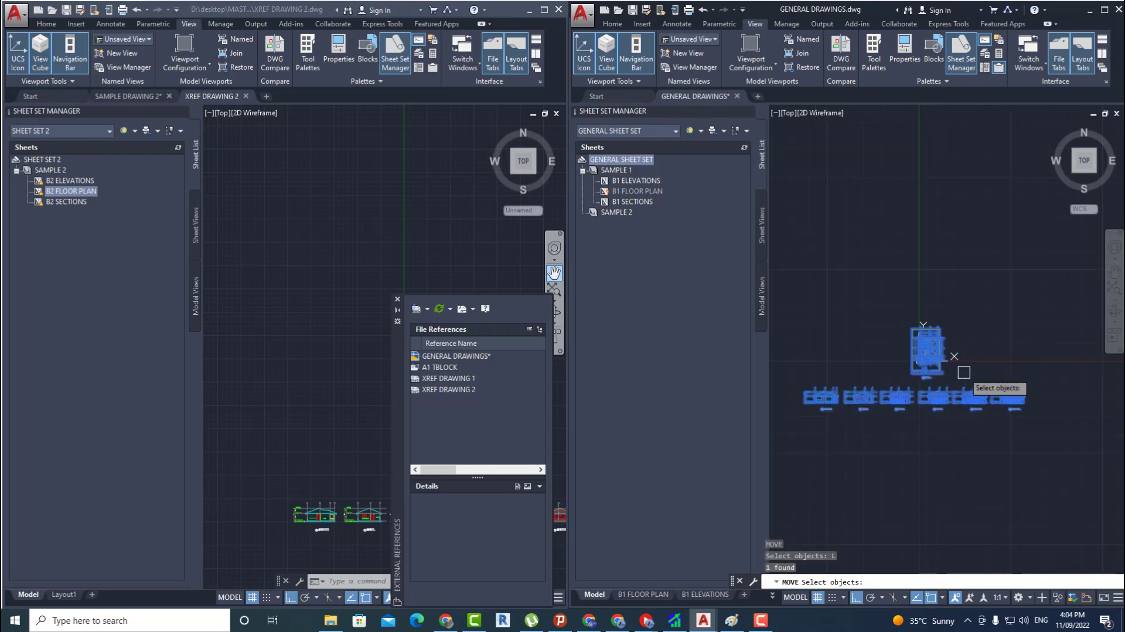
pyautogui.press('Return')
pyautogui.click(977, 346)
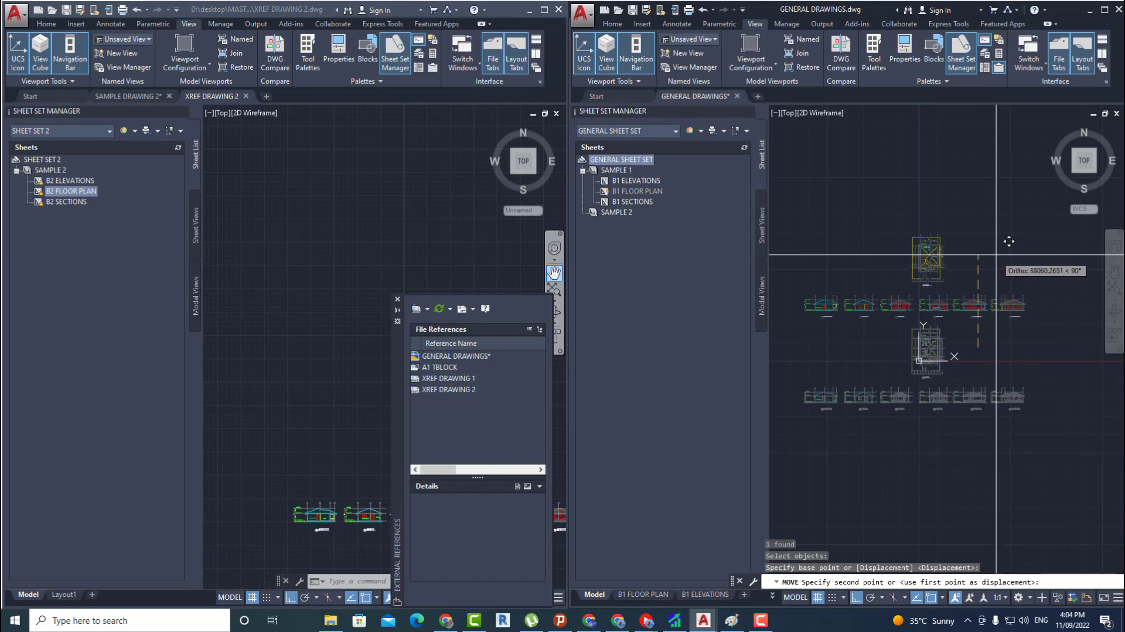
pyautogui.click(1009, 240)
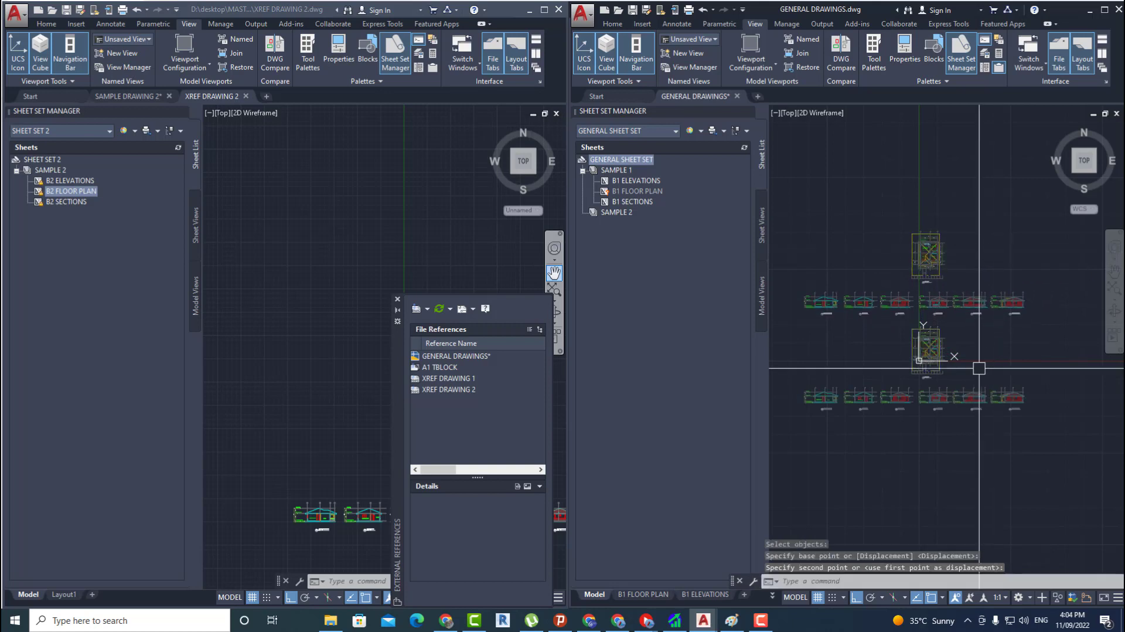
pyautogui.moveTo(979, 372); pyautogui.dragTo(1024, 386, button='middle')
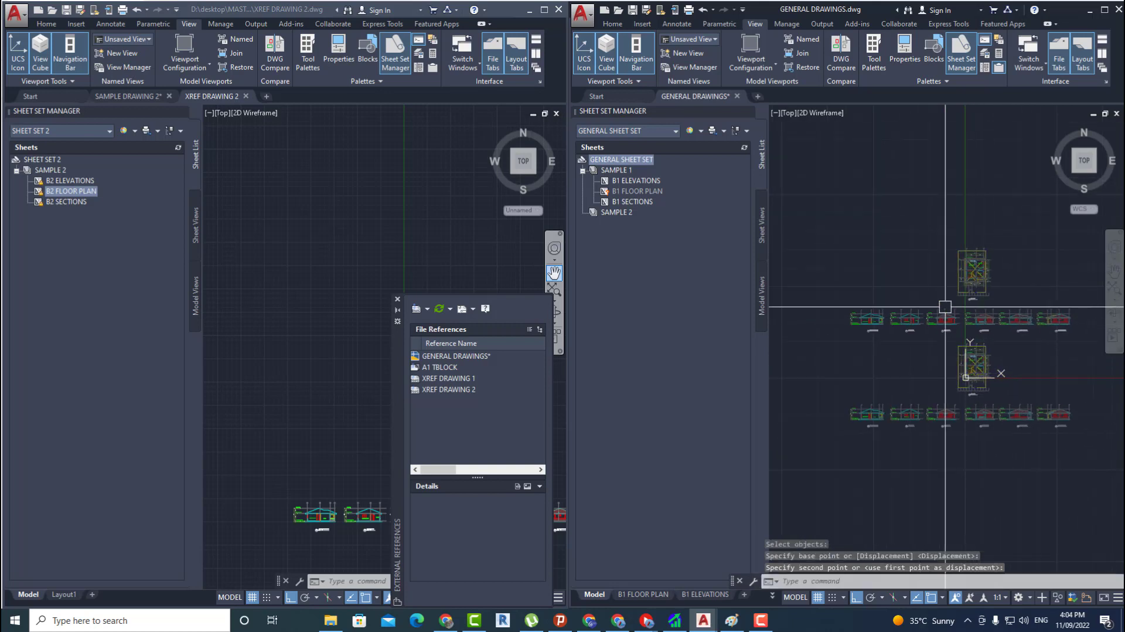
# - Open the layer properties of GENERAL DRAWINGS and filter the list to the XREF DRAWING 2 layers, widening the filter tree
pyautogui.write('LA')
pyautogui.press('Return')
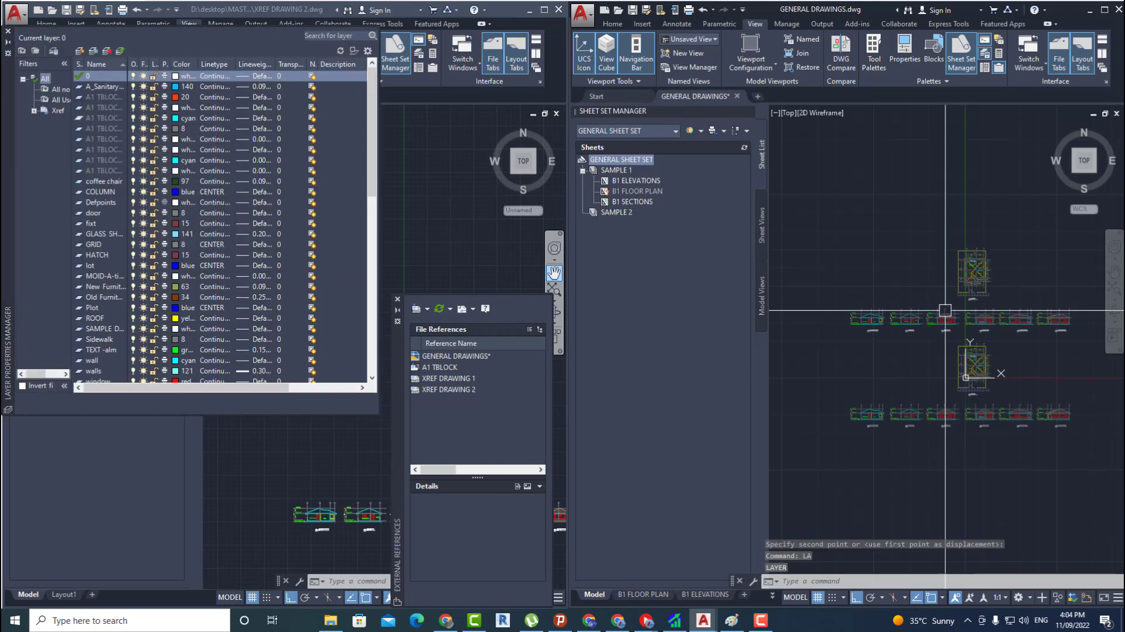
pyautogui.click(59, 111)
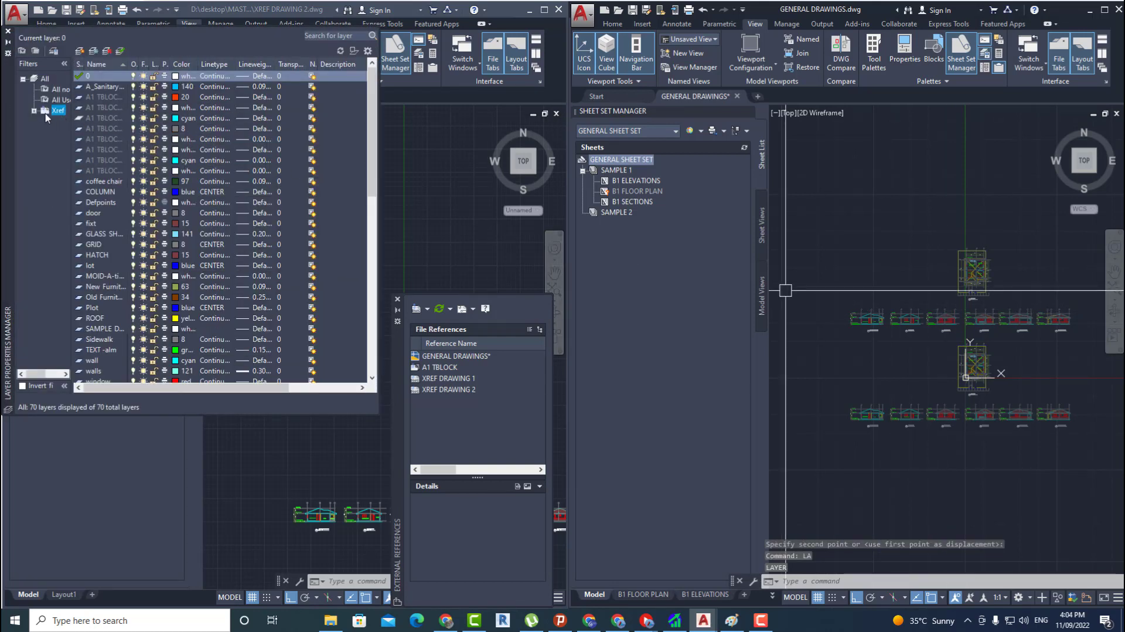
pyautogui.click(33, 110)
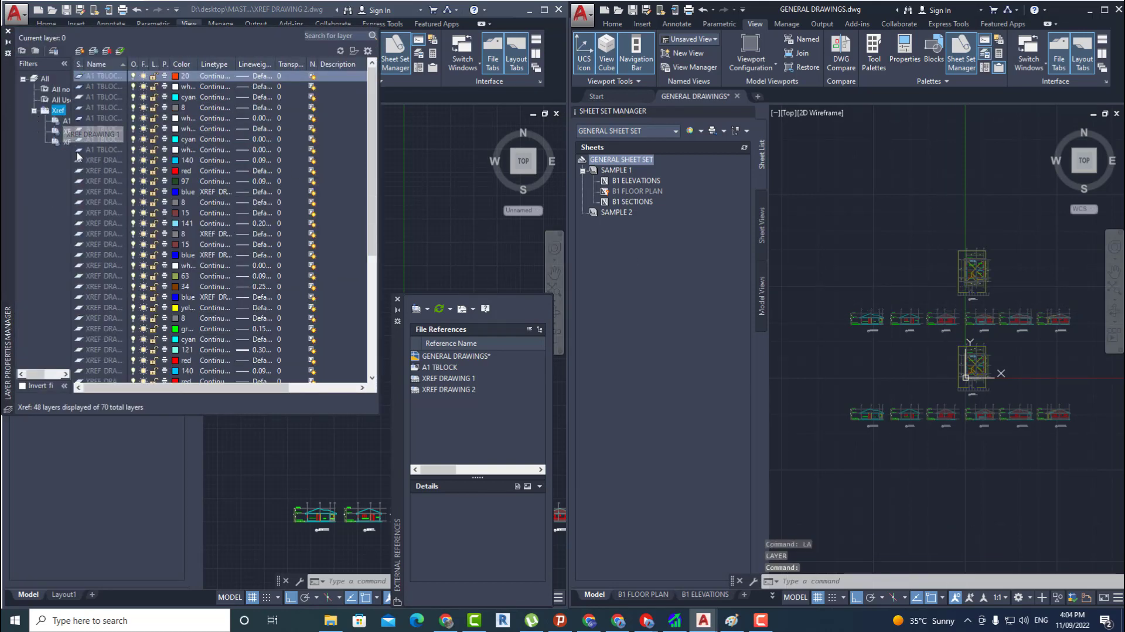
pyautogui.moveTo(72, 153); pyautogui.dragTo(183, 151)
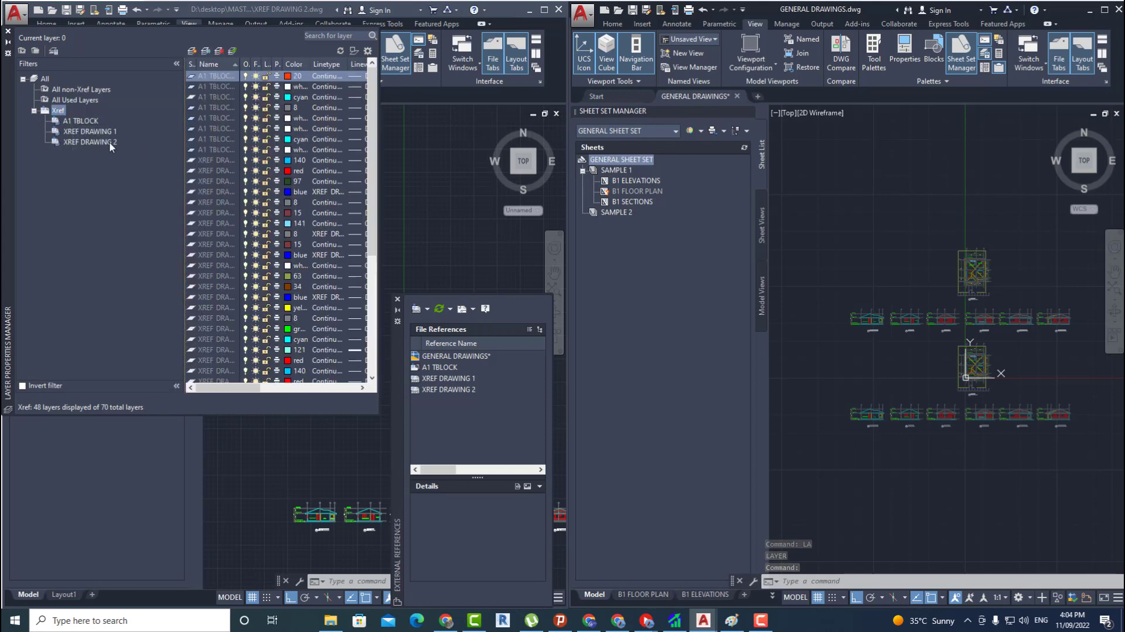
pyautogui.click(81, 142)
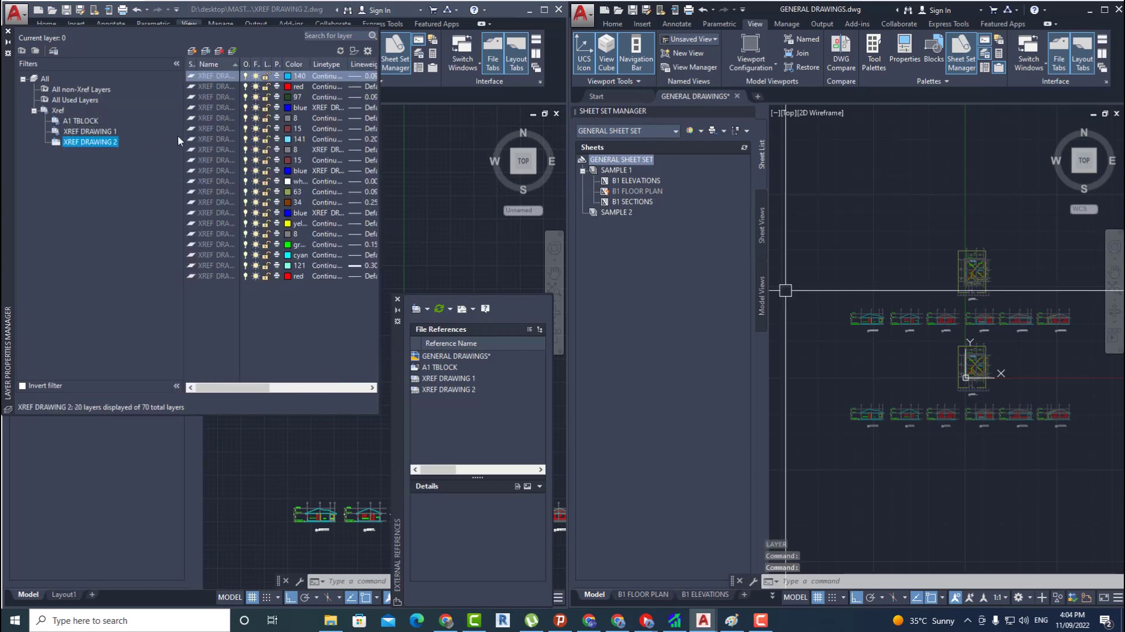
# - Set the color of all XREF DRAWING 2 layers to white and close the layer properties
pyautogui.click(206, 97)
pyautogui.click(207, 75)
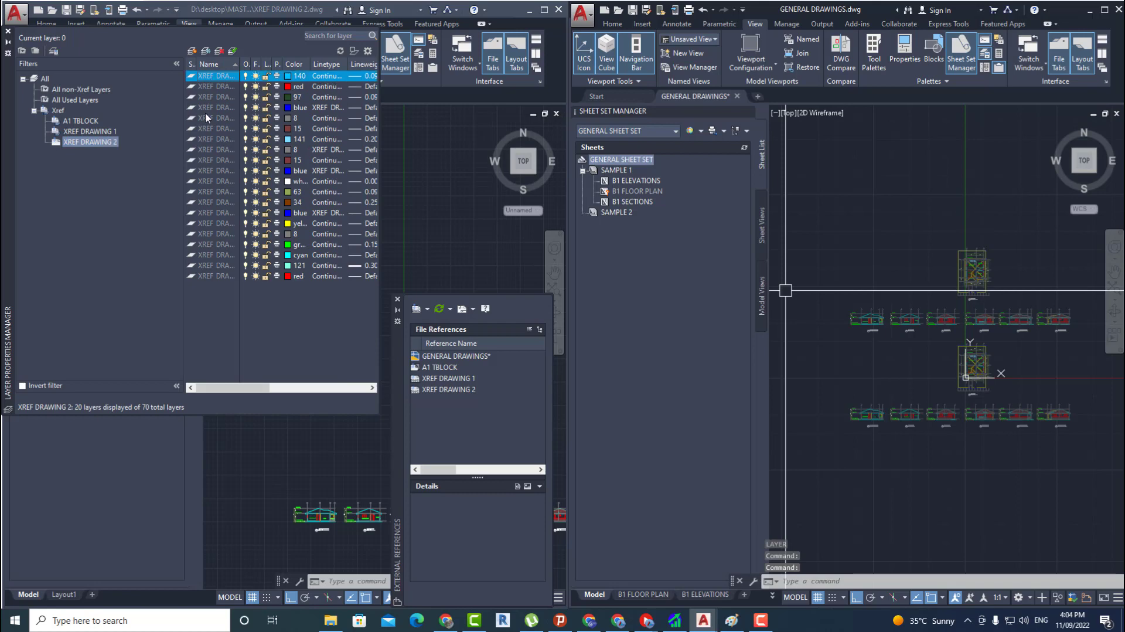
pyautogui.keyDown('shift'); pyautogui.click(206, 276); pyautogui.keyUp('shift')
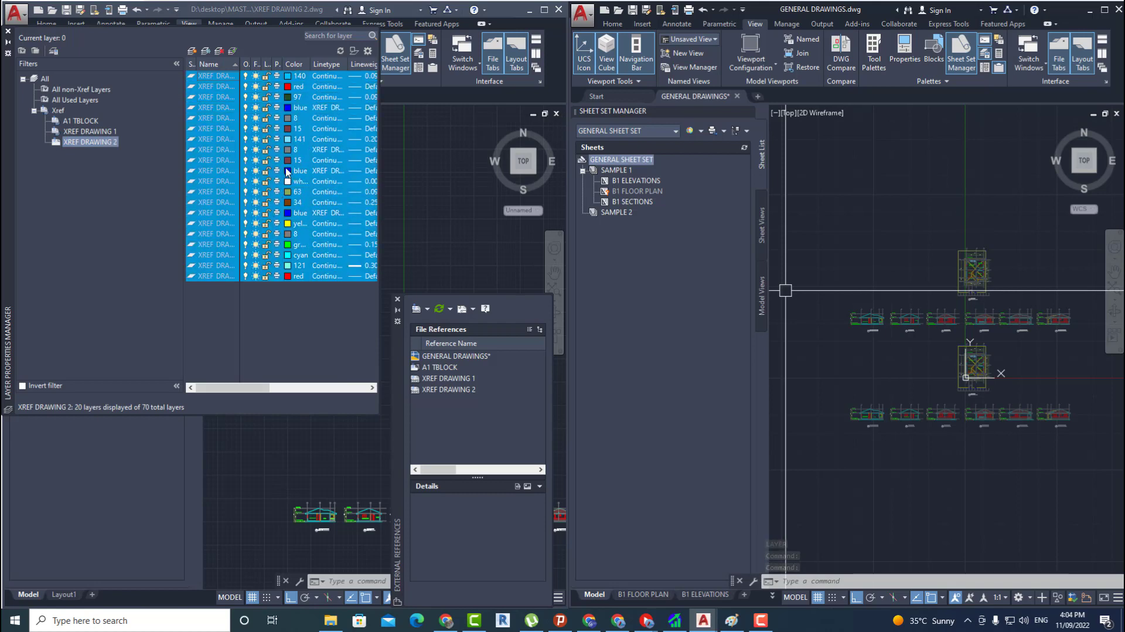
pyautogui.click(288, 150)
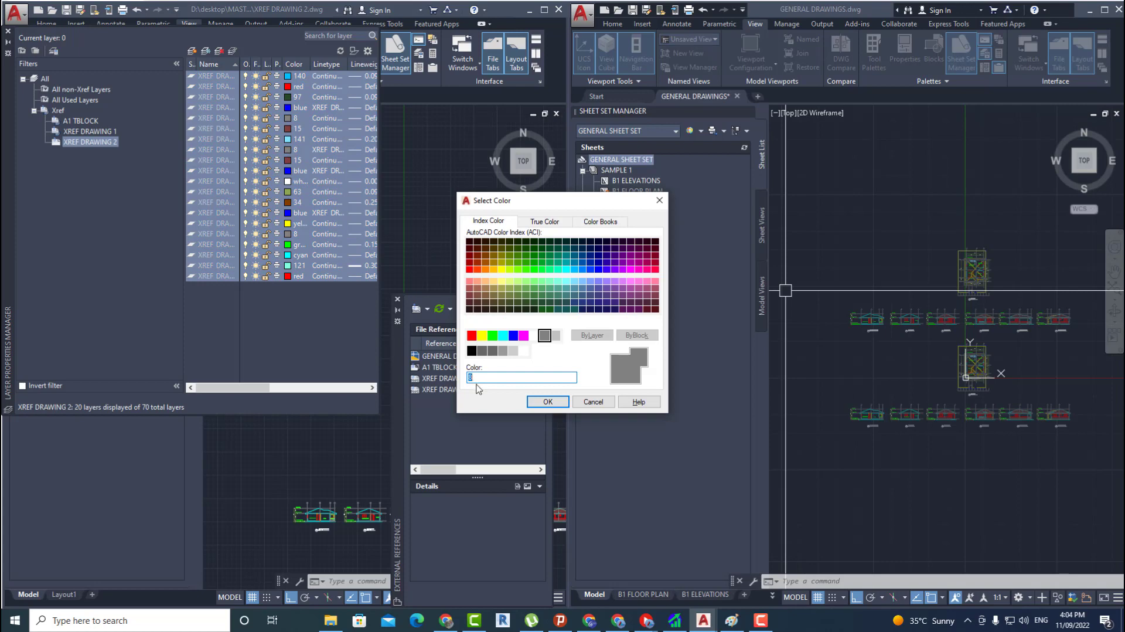
pyautogui.click(540, 402)
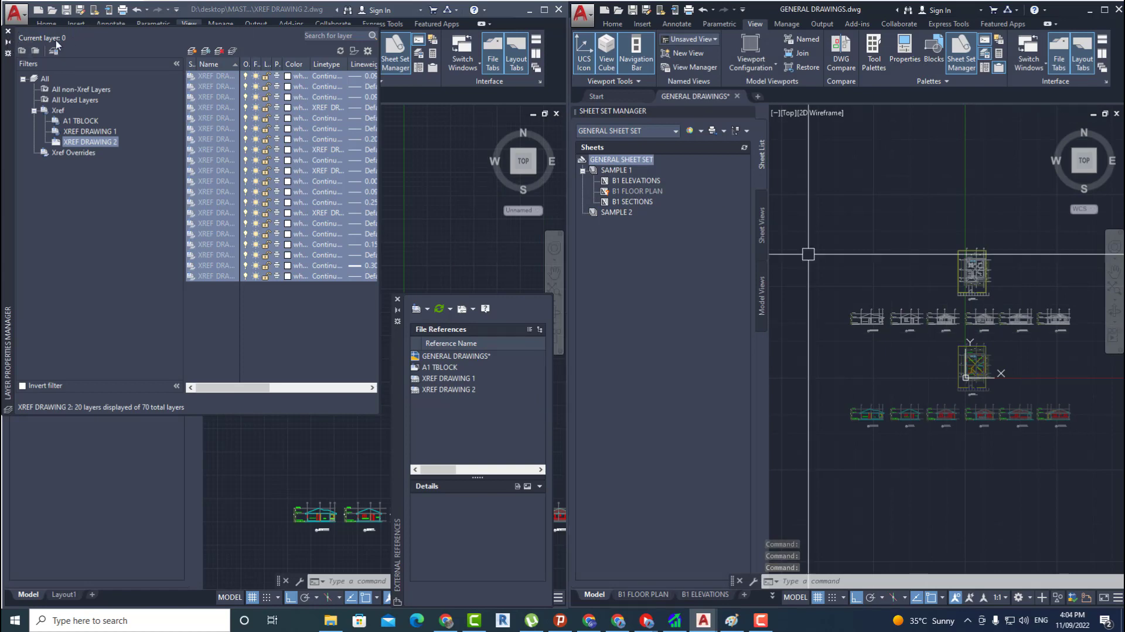
pyautogui.click(8, 31)
# - Close the XREF DRAWING 2 drawing and the second session holding SAMPLE DRAWING 2 without saving changes
pyautogui.click(560, 11)
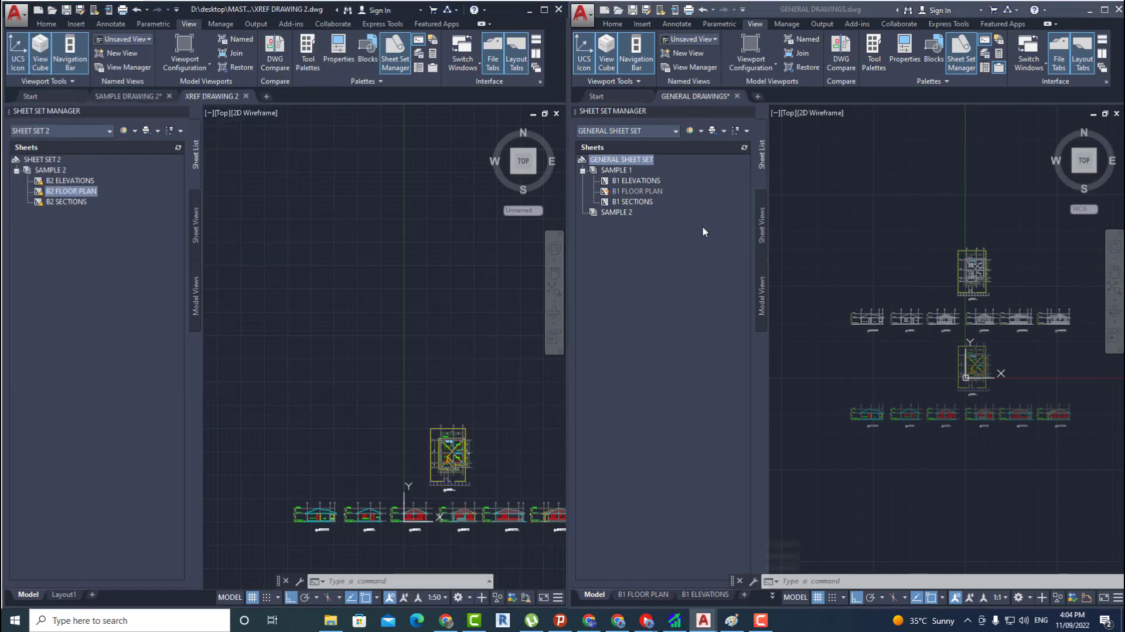
pyautogui.click(559, 10)
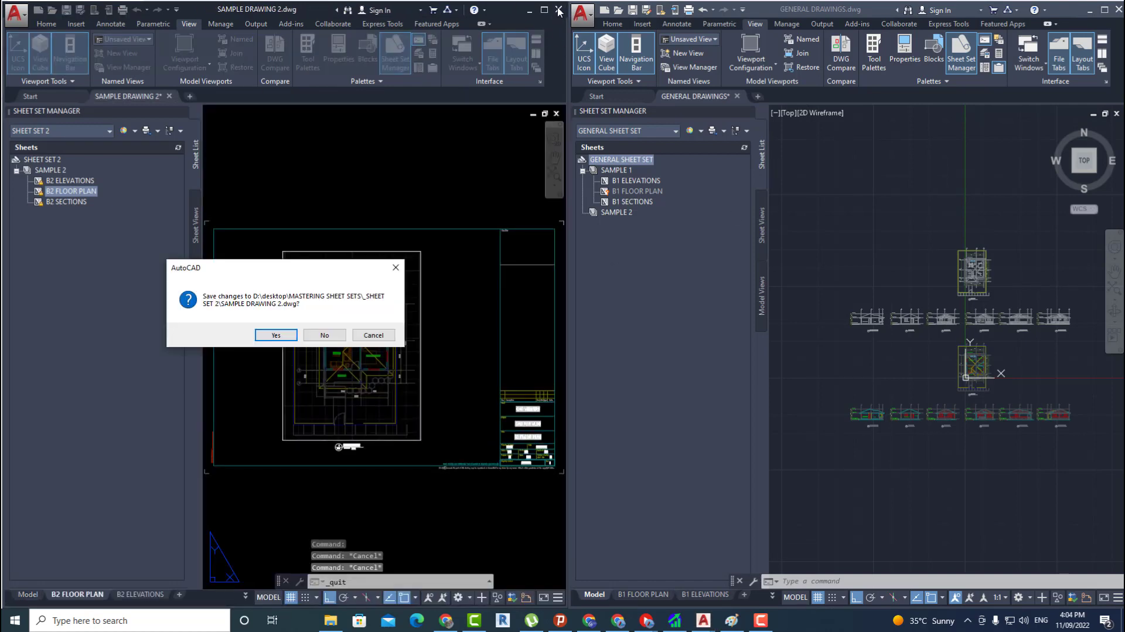
pyautogui.click(338, 336)
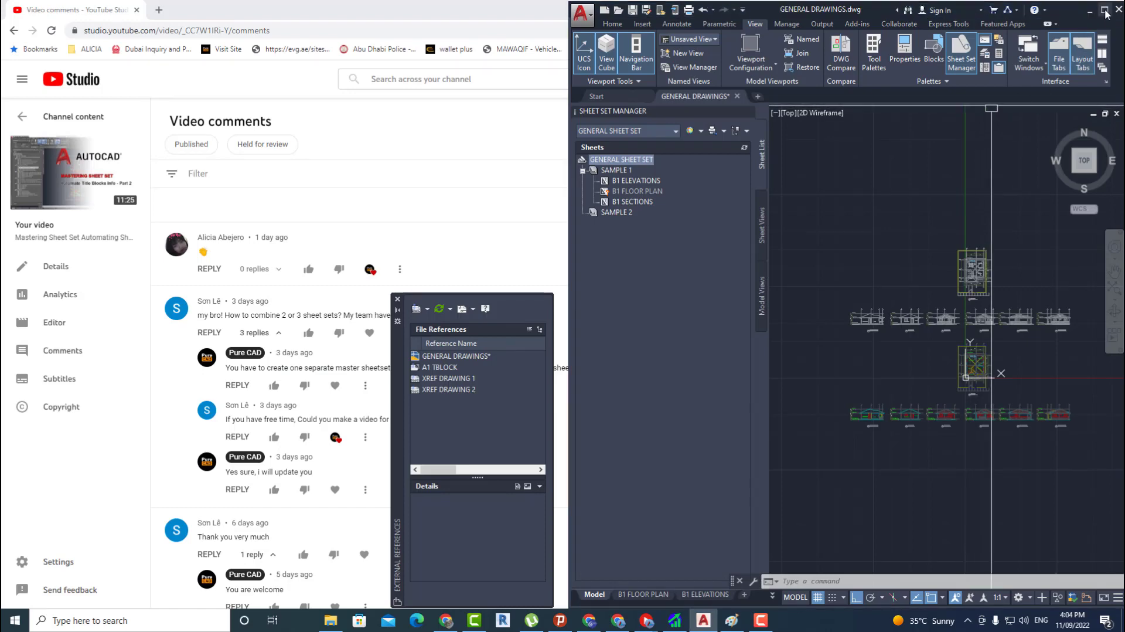
# - Maximize the GENERAL DRAWINGS window and close its external references list
pyautogui.click(1105, 10)
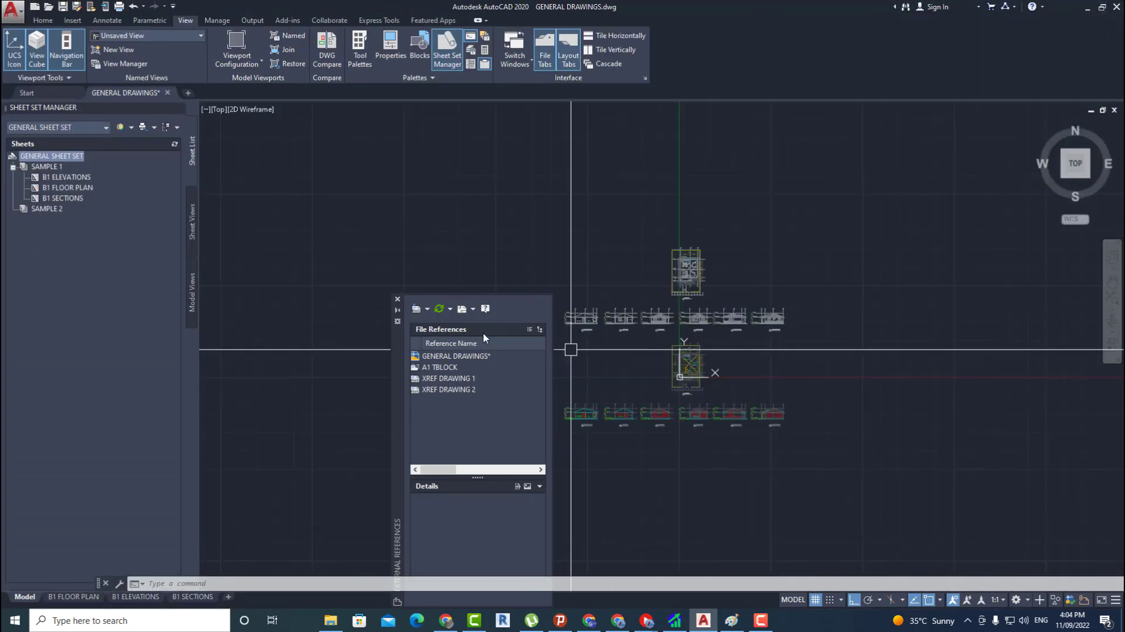
pyautogui.click(397, 300)
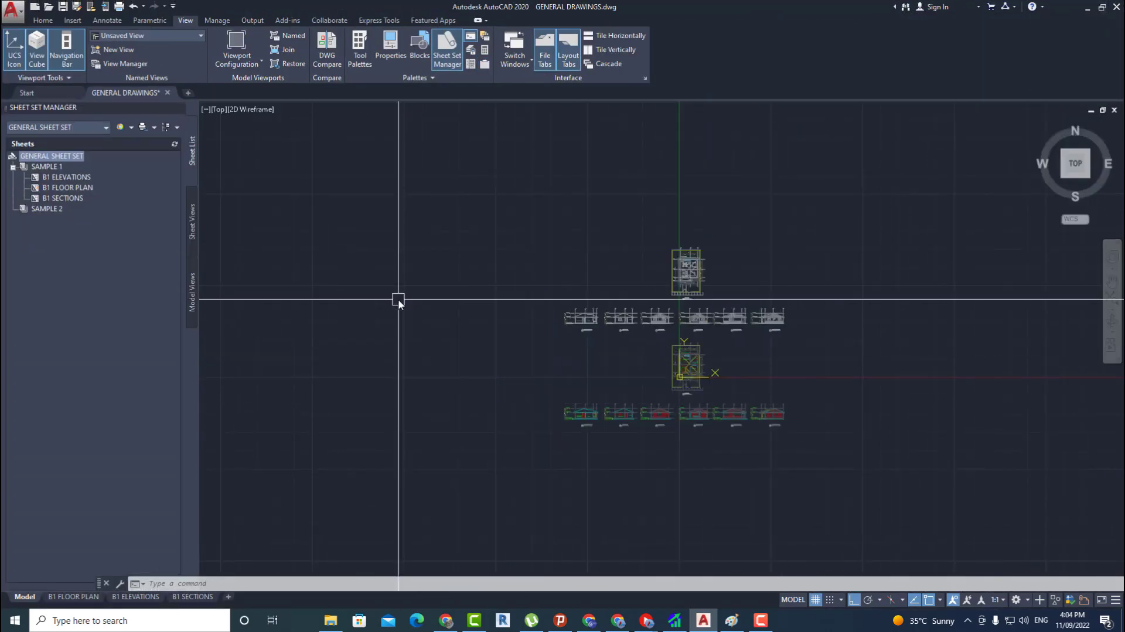
pyautogui.scroll(3, 595, 291)
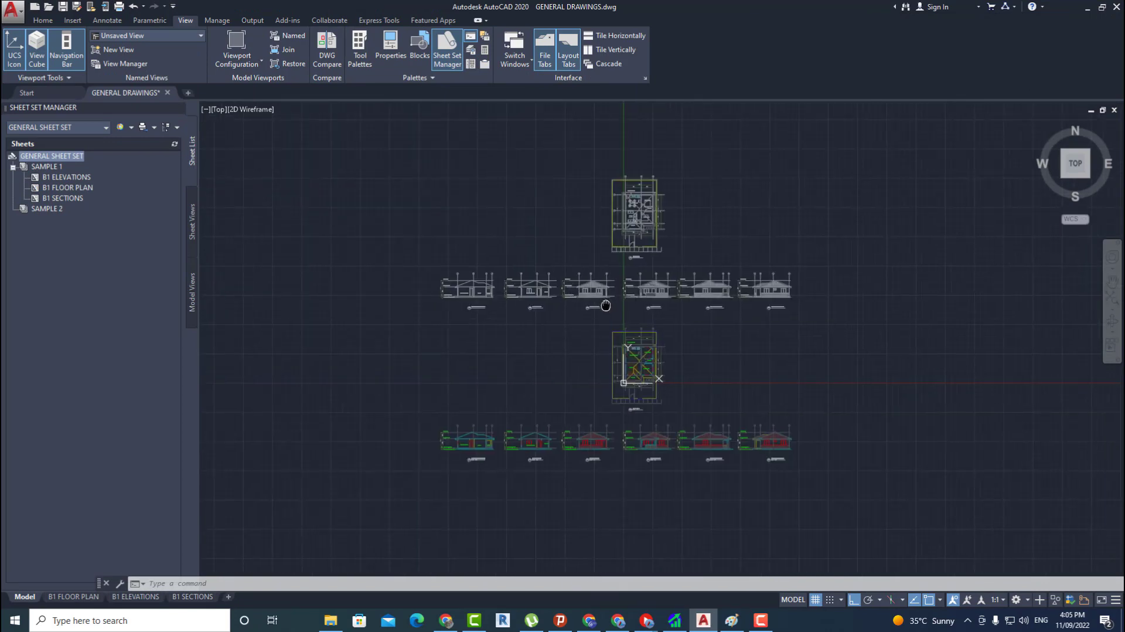
pyautogui.scroll(2, 594, 292)
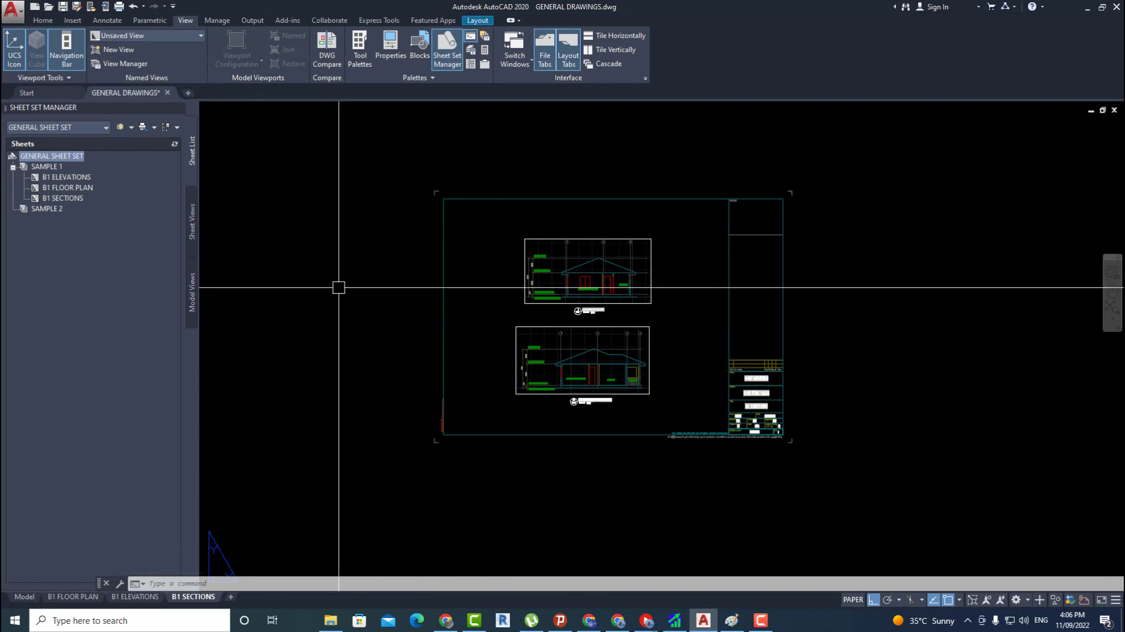
# - Copy the B1 FLOOR PLAN layout and place the copy at the end of the layouts
pyautogui.click(71, 597)
pyautogui.rightClick(69, 597)
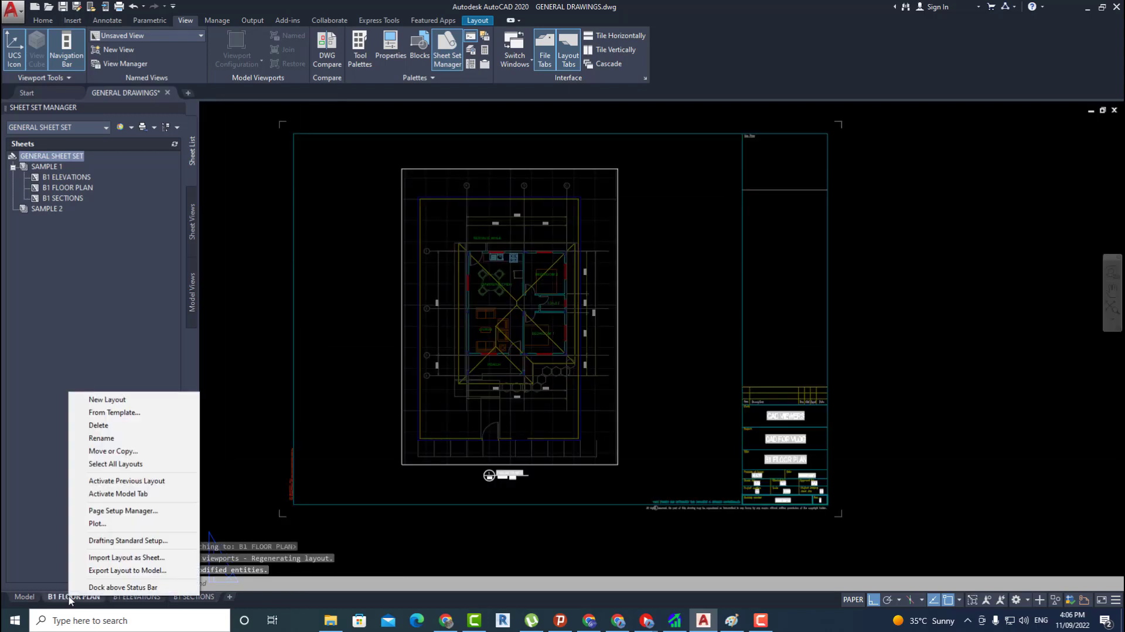
pyautogui.click(128, 451)
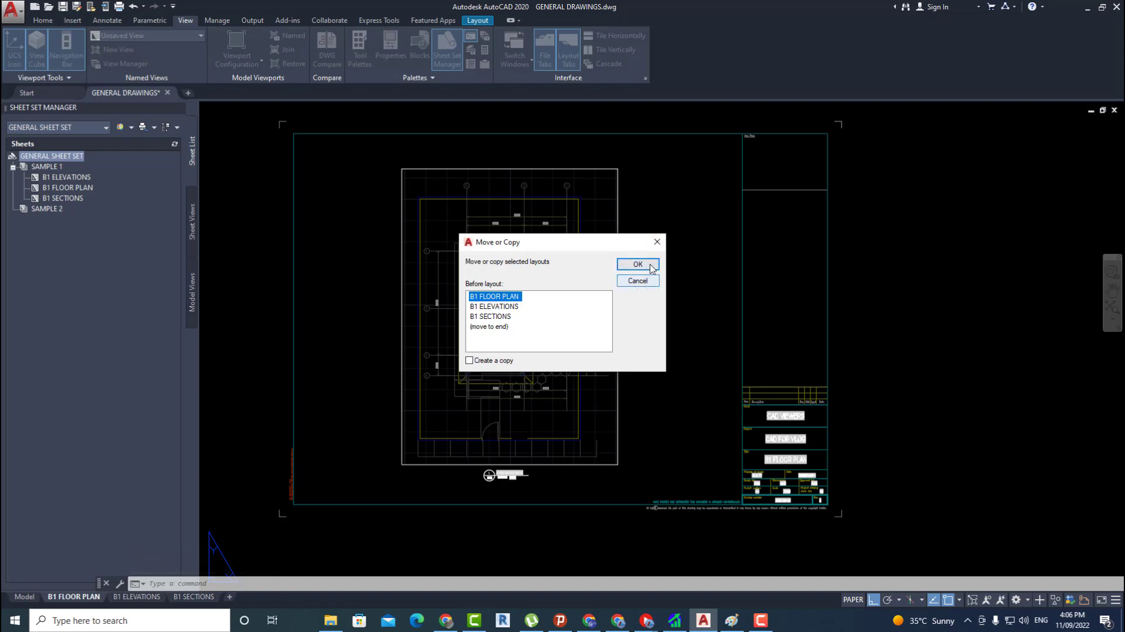
pyautogui.click(482, 326)
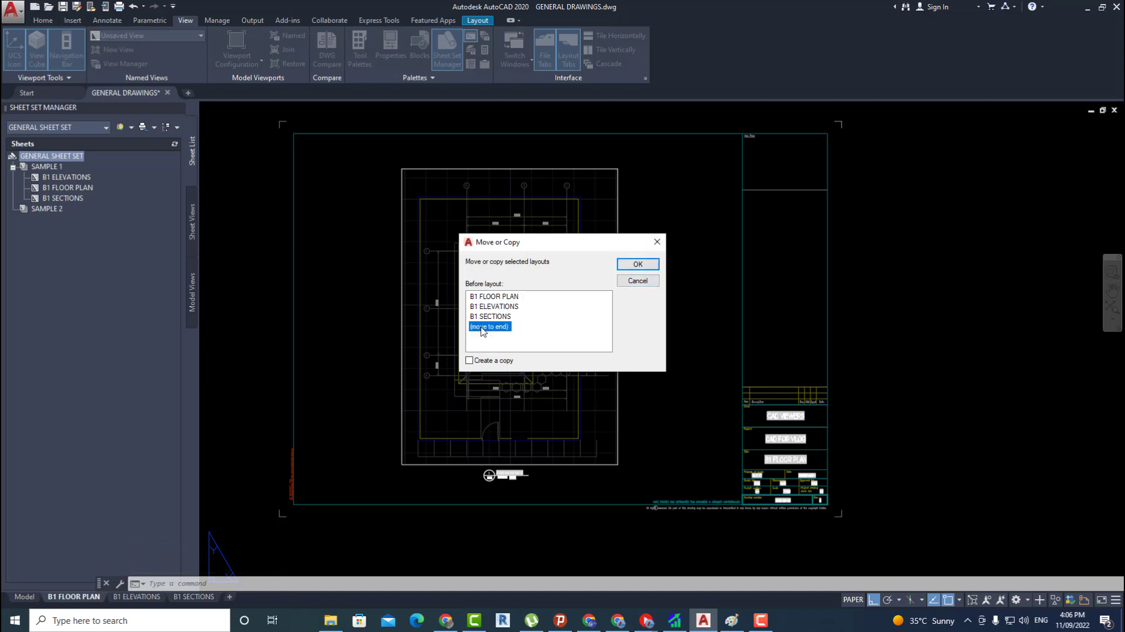
pyautogui.click(652, 268)
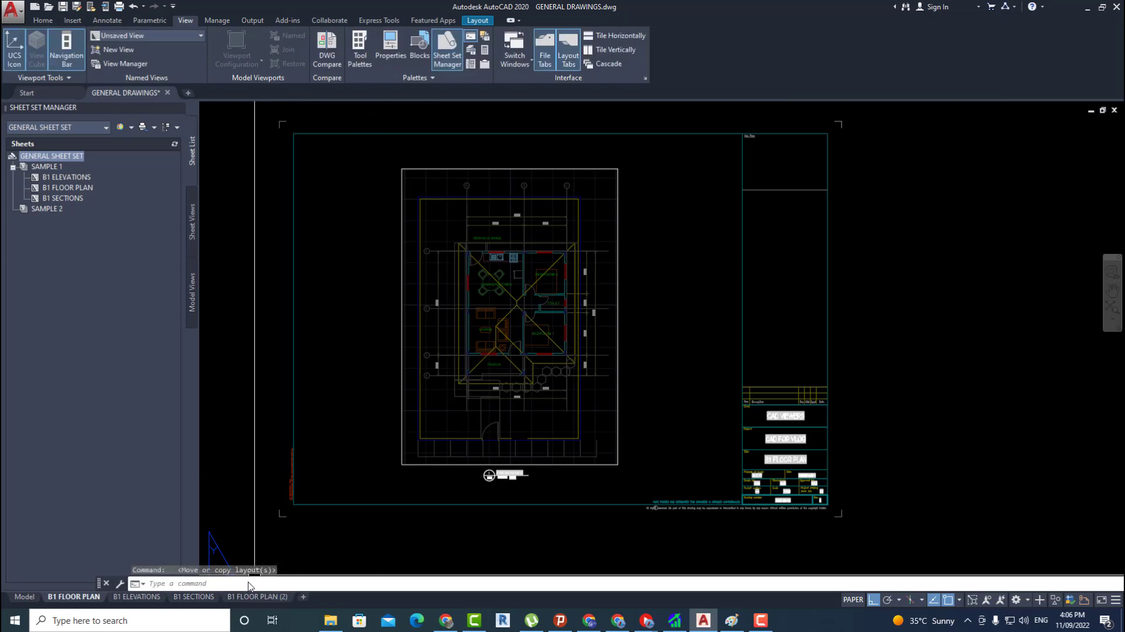
# - On the copied floor plan layout, stretch the viewport's upper edge far upward to reach the XREF DRAWING 2 plan
pyautogui.click(247, 596)
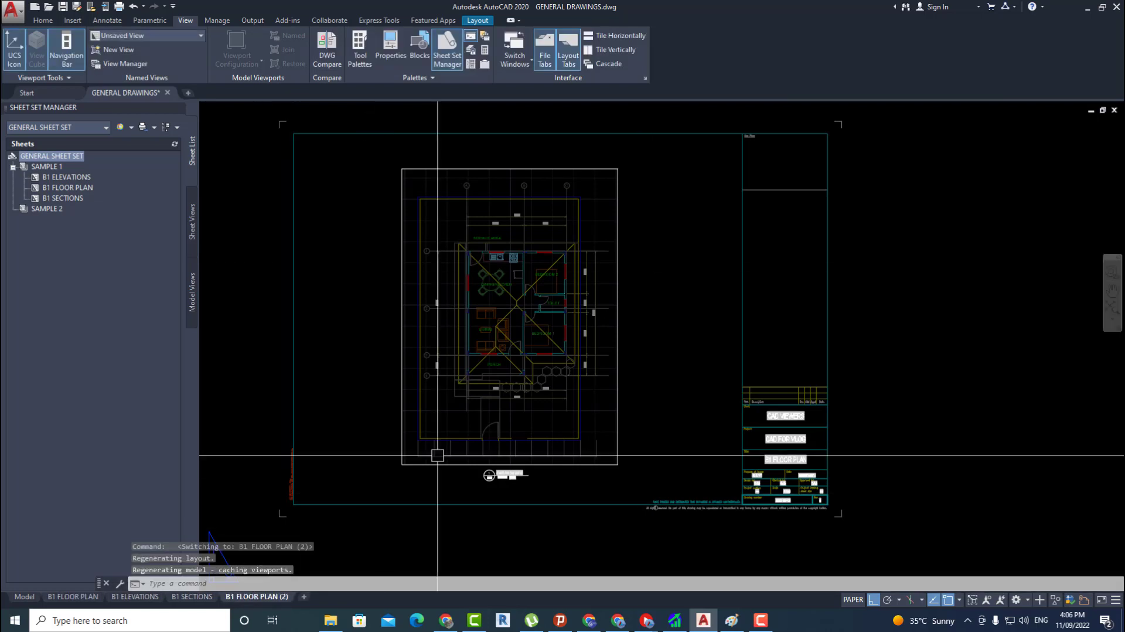
pyautogui.scroll(-7, 504, 344)
pyautogui.scroll(3, 622, 309)
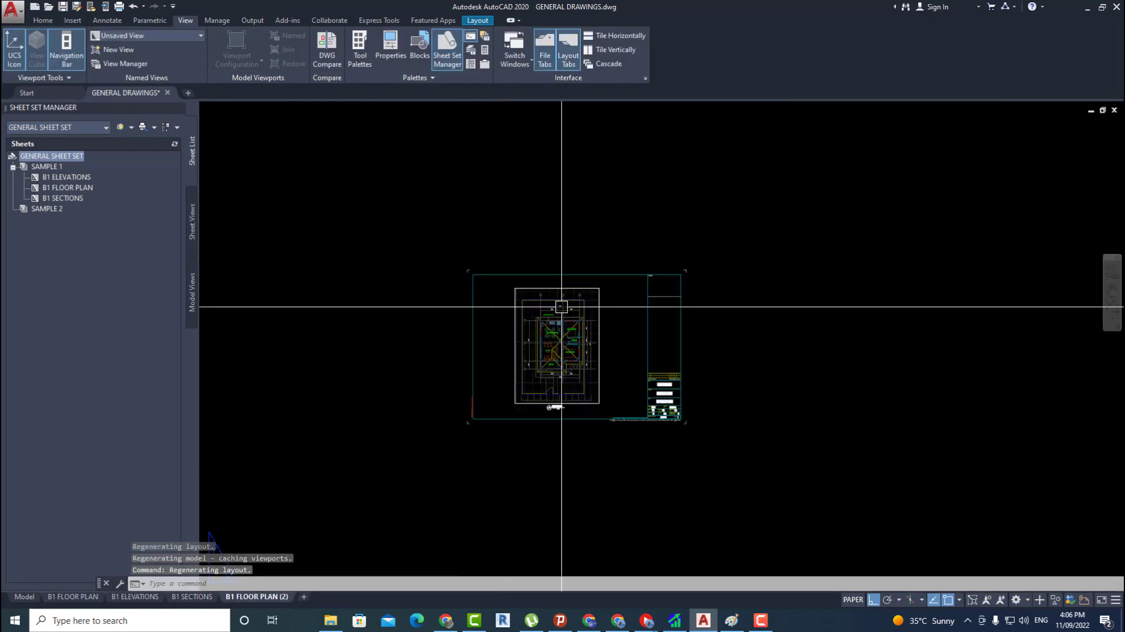
pyautogui.click(598, 308)
pyautogui.scroll(-3, 598, 308)
pyautogui.moveTo(598, 282); pyautogui.dragTo(592, 473, button='middle')
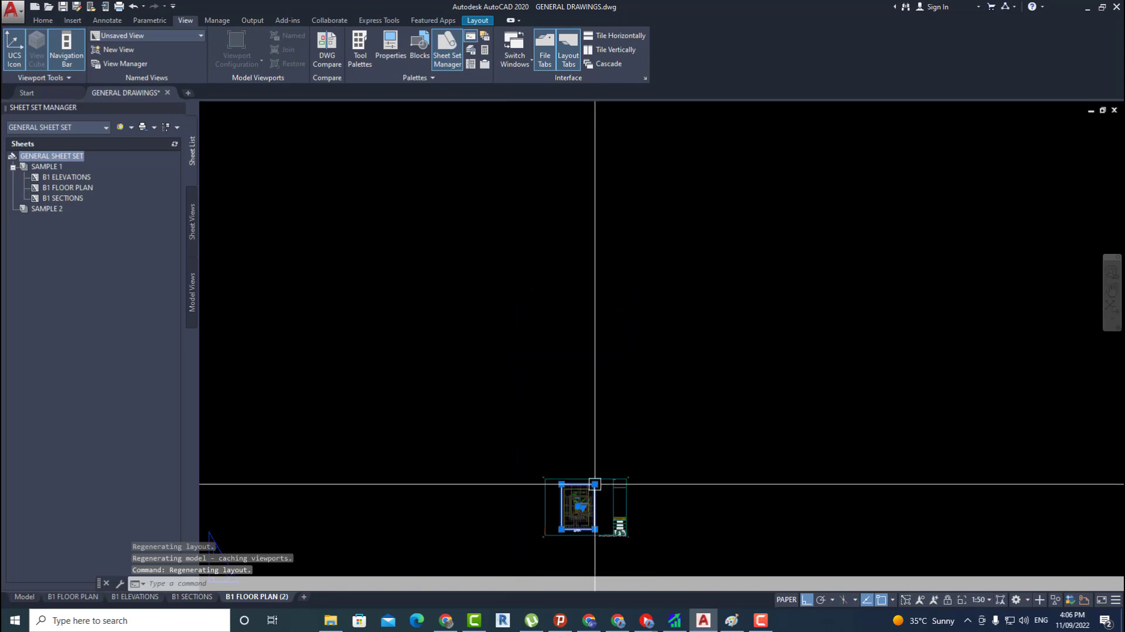
pyautogui.click(595, 484)
pyautogui.click(626, 244)
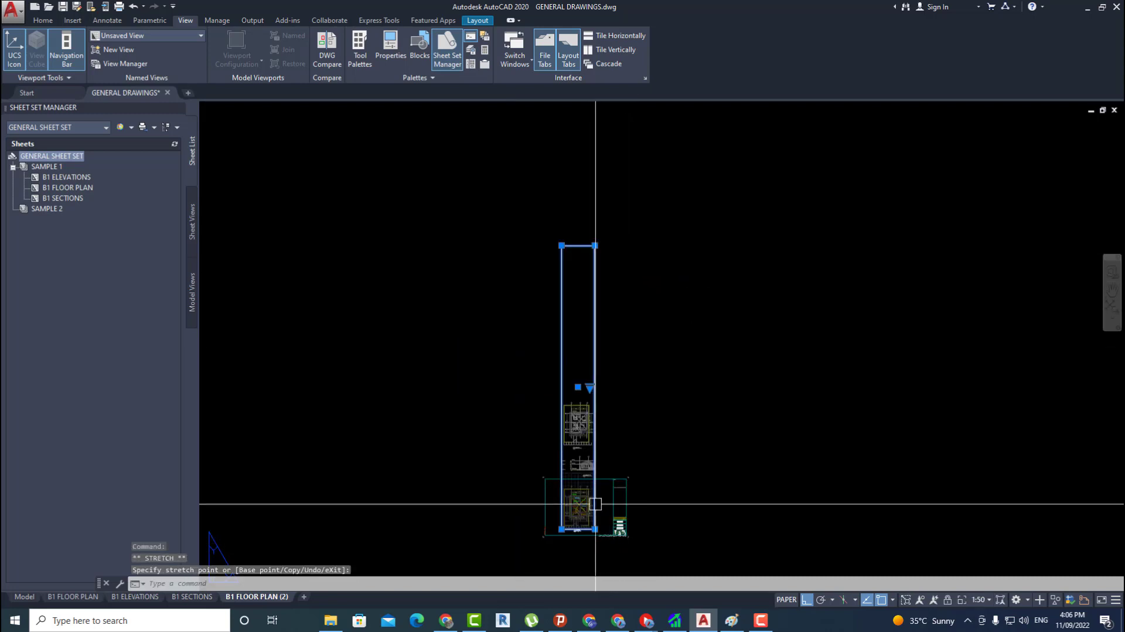
# - Lower the stretched viewport's upper edge to just above the XREF DRAWING 2 floor plan
pyautogui.click(595, 245)
pyautogui.scroll(5, 602, 382)
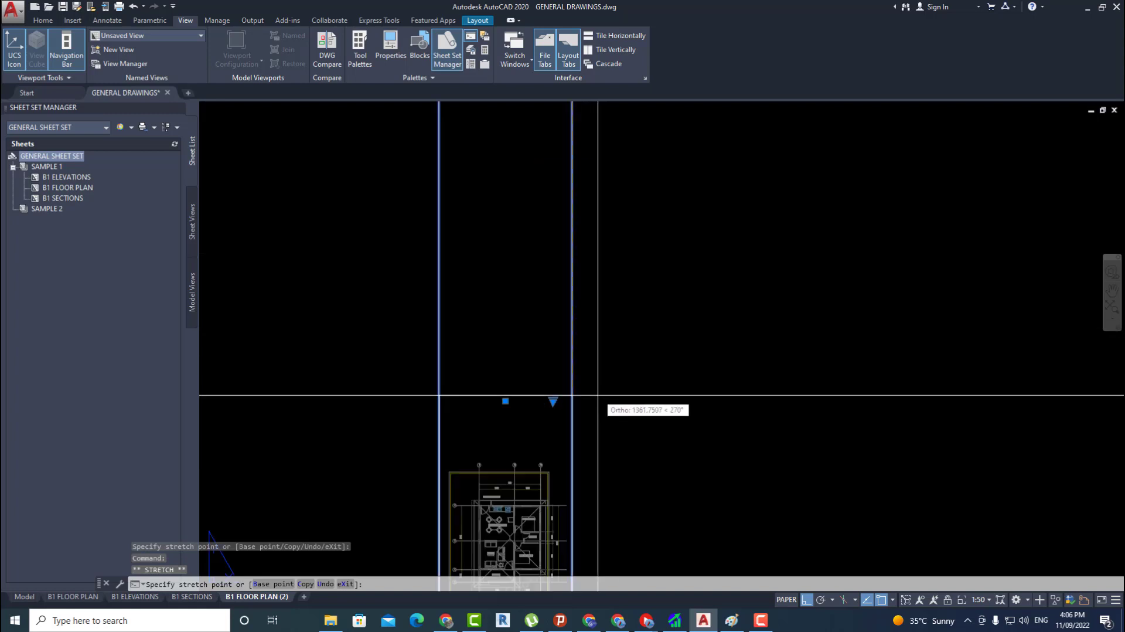
pyautogui.click(573, 453)
pyautogui.scroll(-4, 575, 453)
pyautogui.moveTo(566, 463); pyautogui.dragTo(575, 423, button='middle')
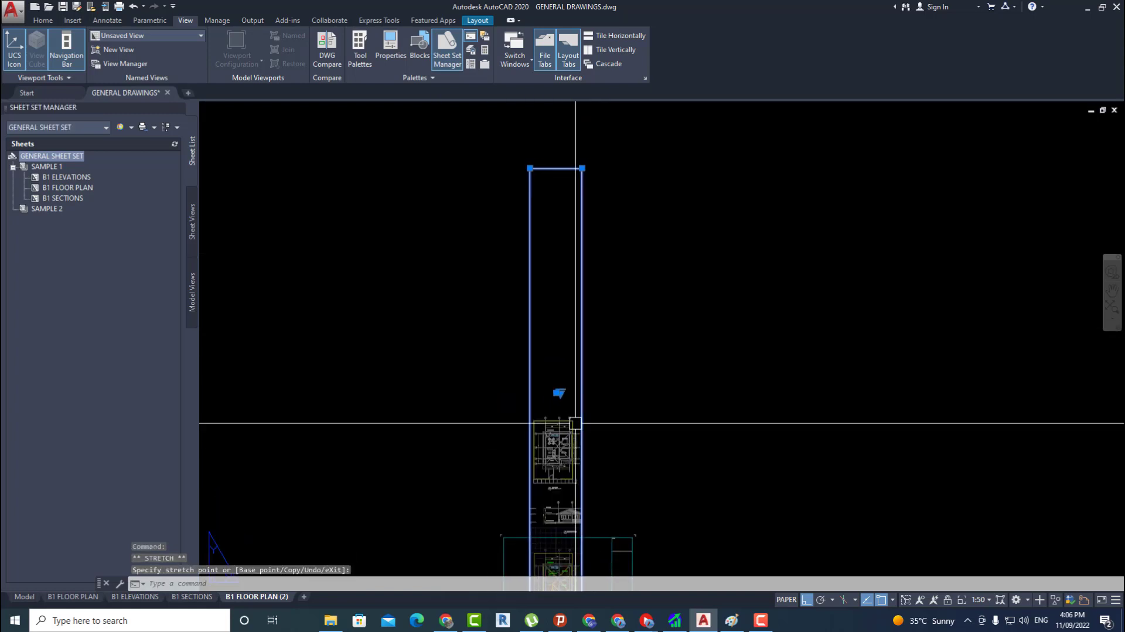
pyautogui.click(582, 168)
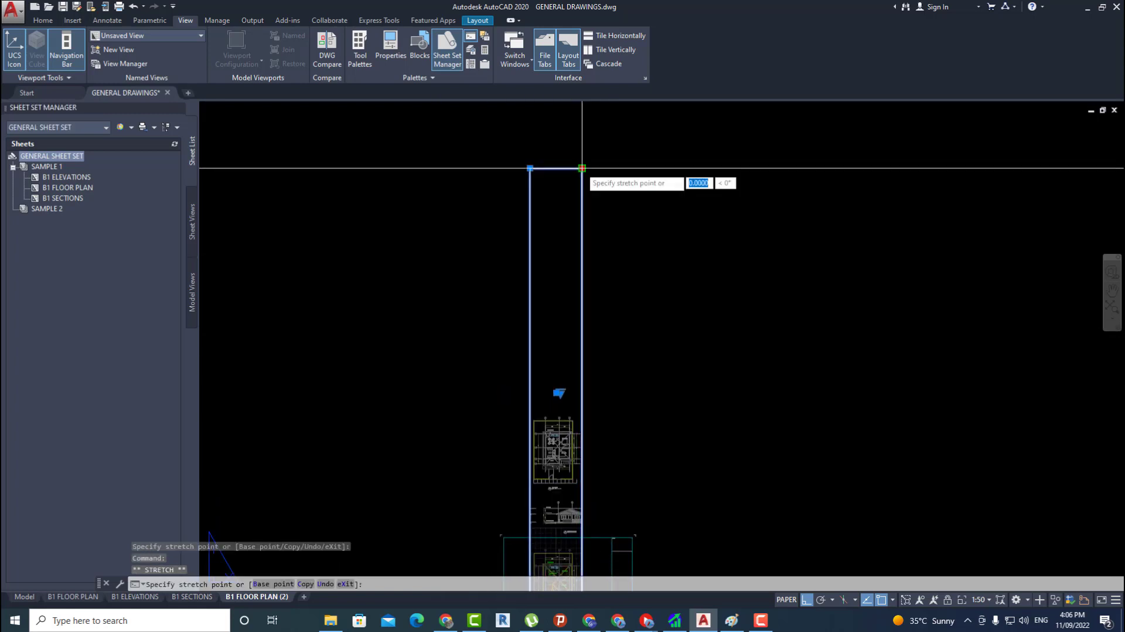
pyautogui.click(609, 412)
pyautogui.moveTo(608, 410); pyautogui.dragTo(608, 371, button='middle')
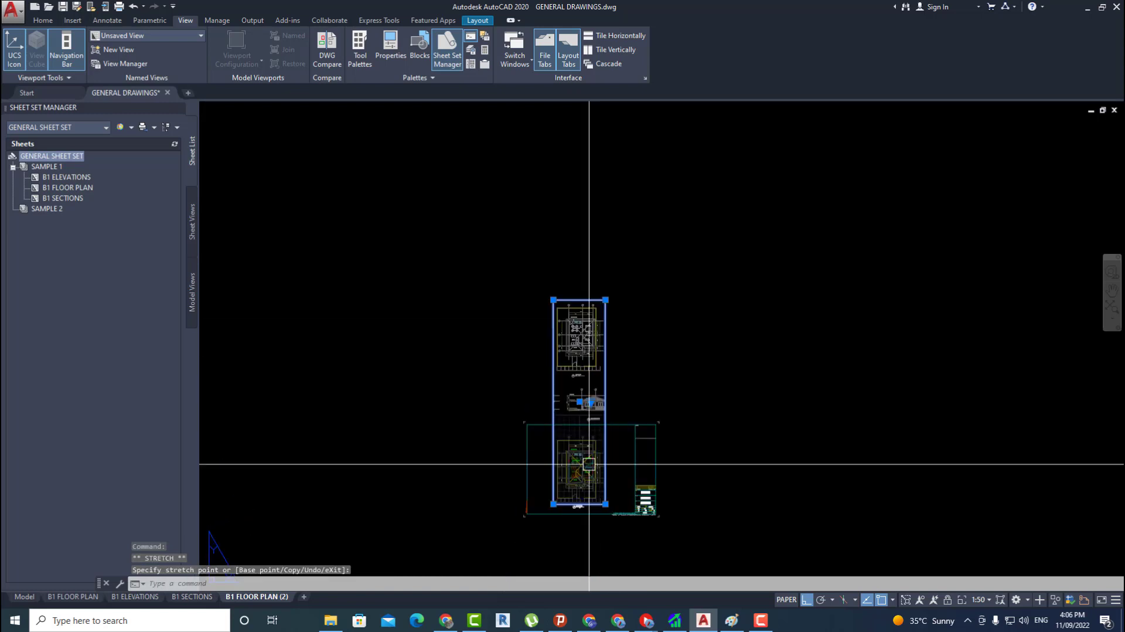
# - Raise the viewport's lower edge to just beneath the XREF DRAWING 2 floor plan, framing only that plan
pyautogui.scroll(2, 607, 511)
pyautogui.click(613, 527)
pyautogui.scroll(2, 622, 493)
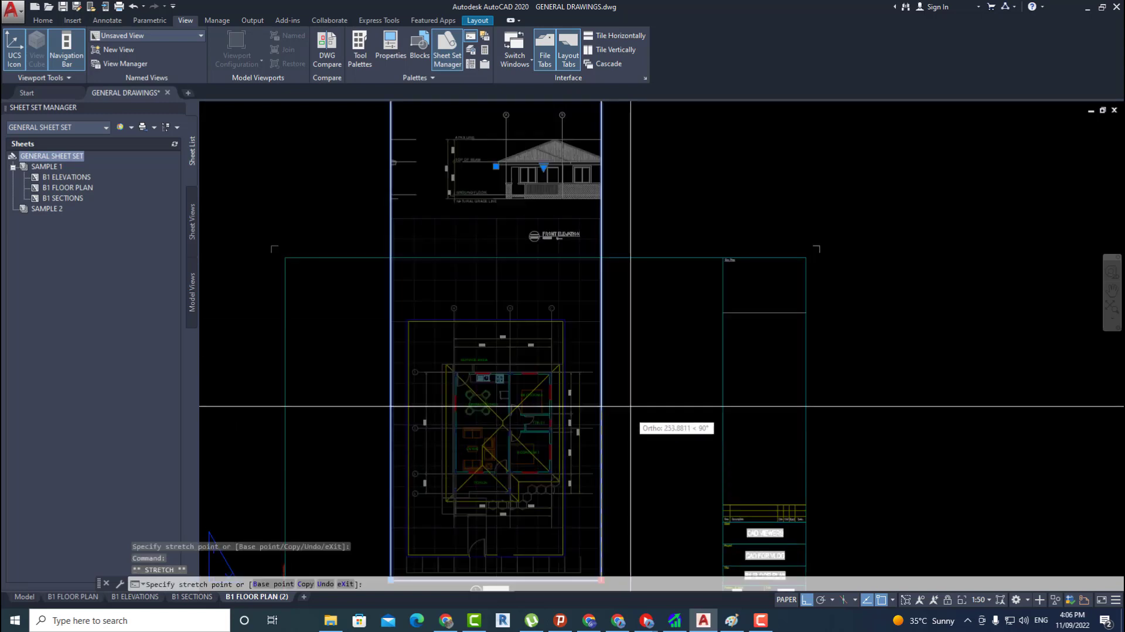
pyautogui.scroll(-4, 649, 266)
pyautogui.moveTo(650, 267); pyautogui.dragTo(651, 345, button='middle')
pyautogui.scroll(2, 657, 296)
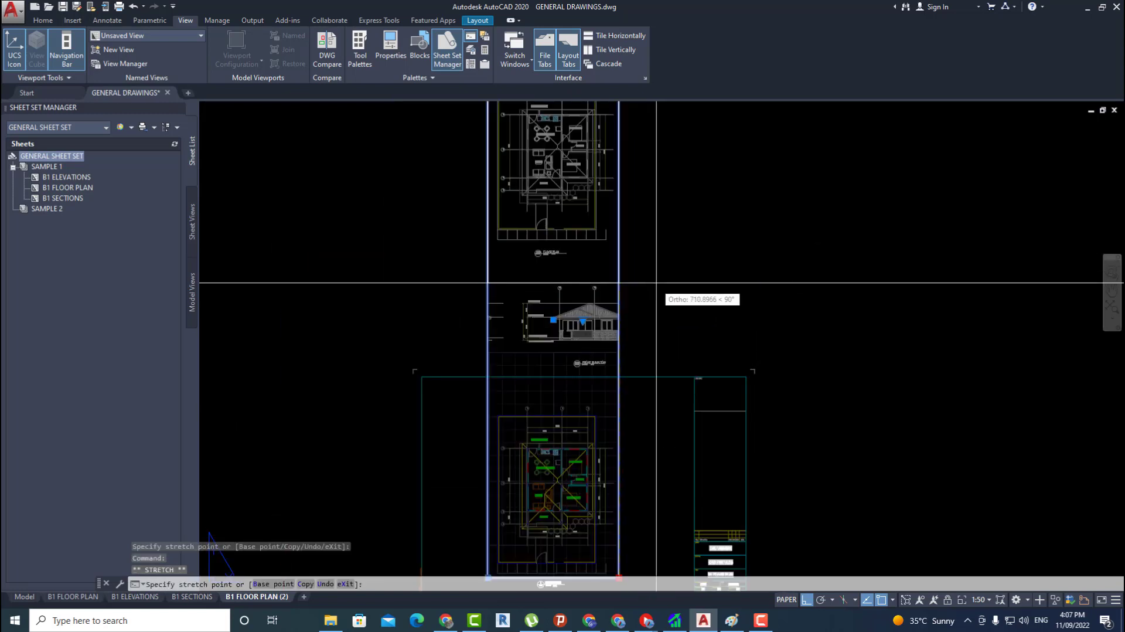
pyautogui.click(619, 262)
# - Move the resized viewport straight down onto the title block sheet, above the view label
pyautogui.scroll(-2, 610, 276)
pyautogui.write('m')
pyautogui.press('Return')
pyautogui.click(662, 188)
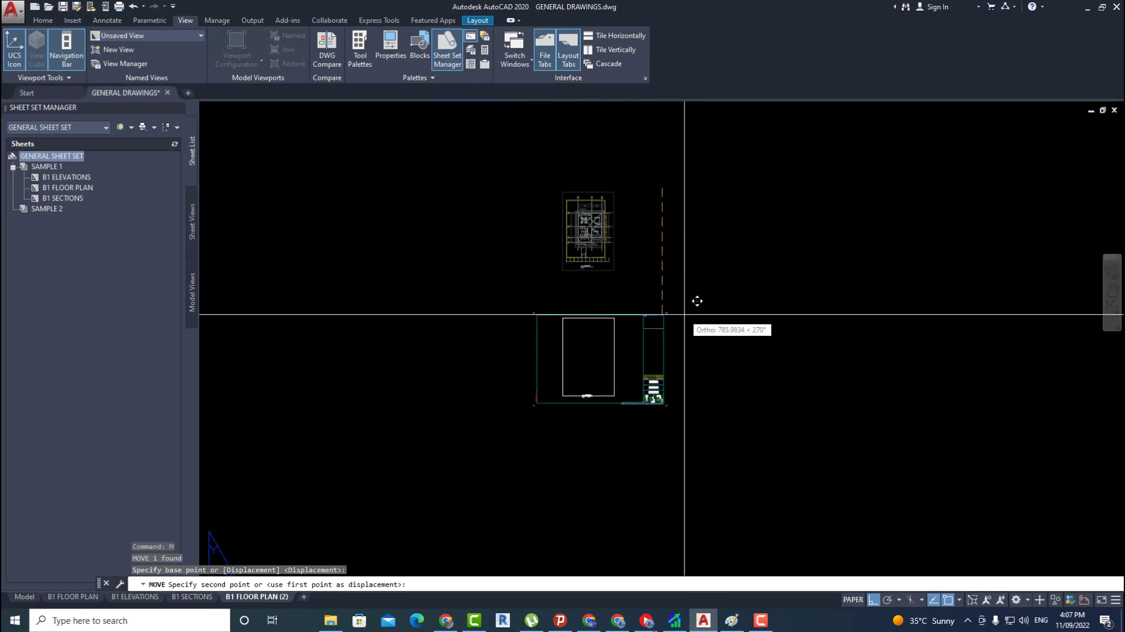
pyautogui.click(680, 313)
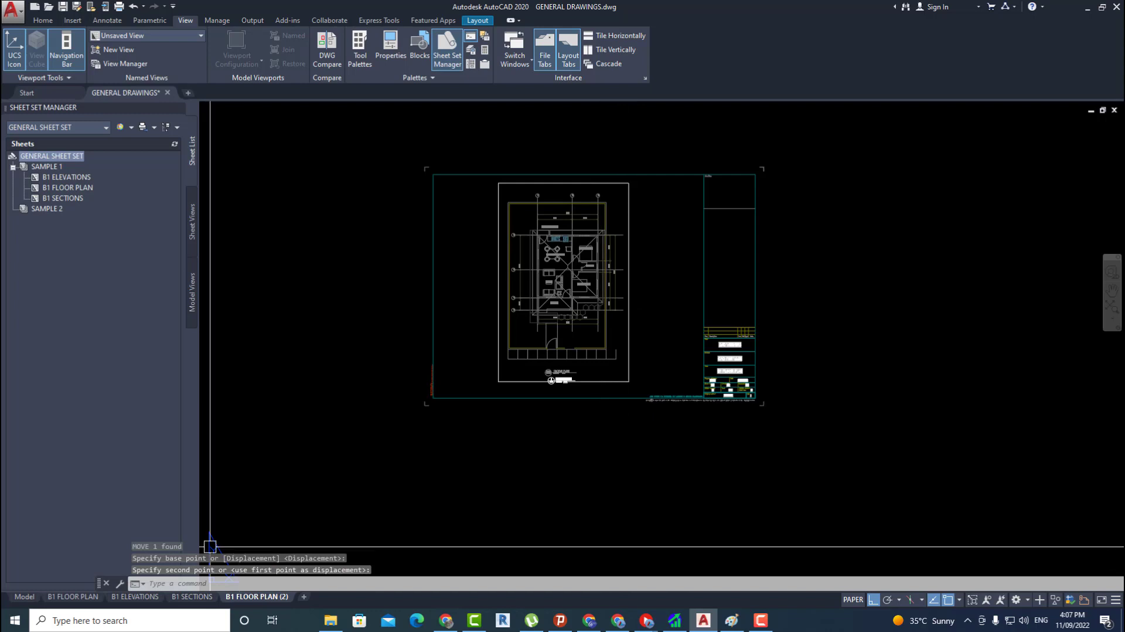
# - Review the attached drawings in the external references list and close it
pyautogui.moveTo(142, 598)
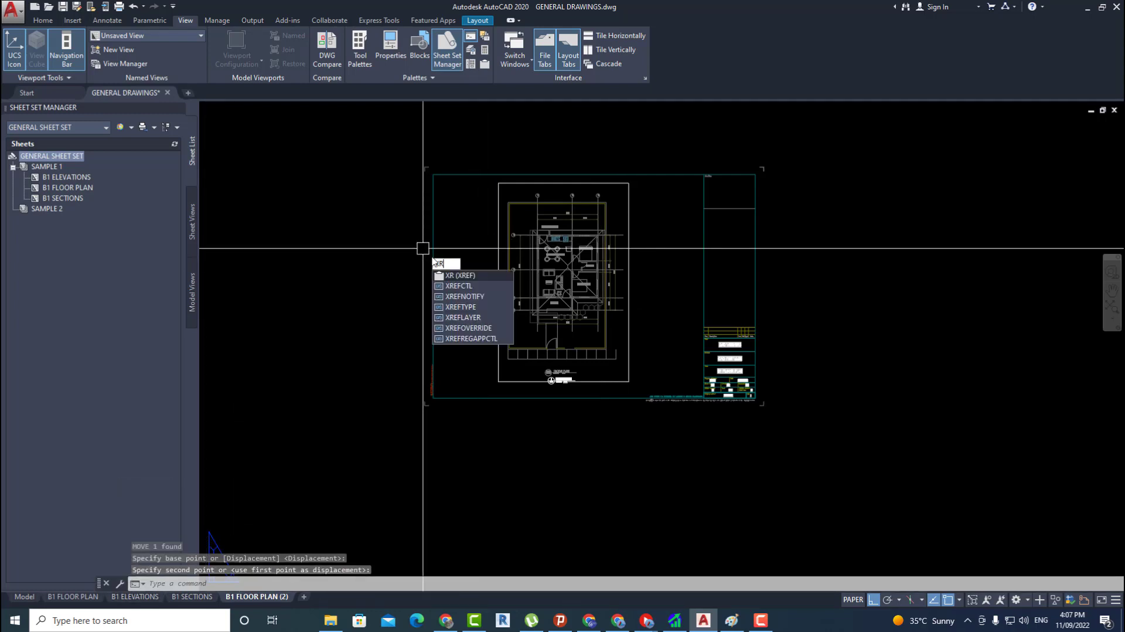
pyautogui.click(464, 276)
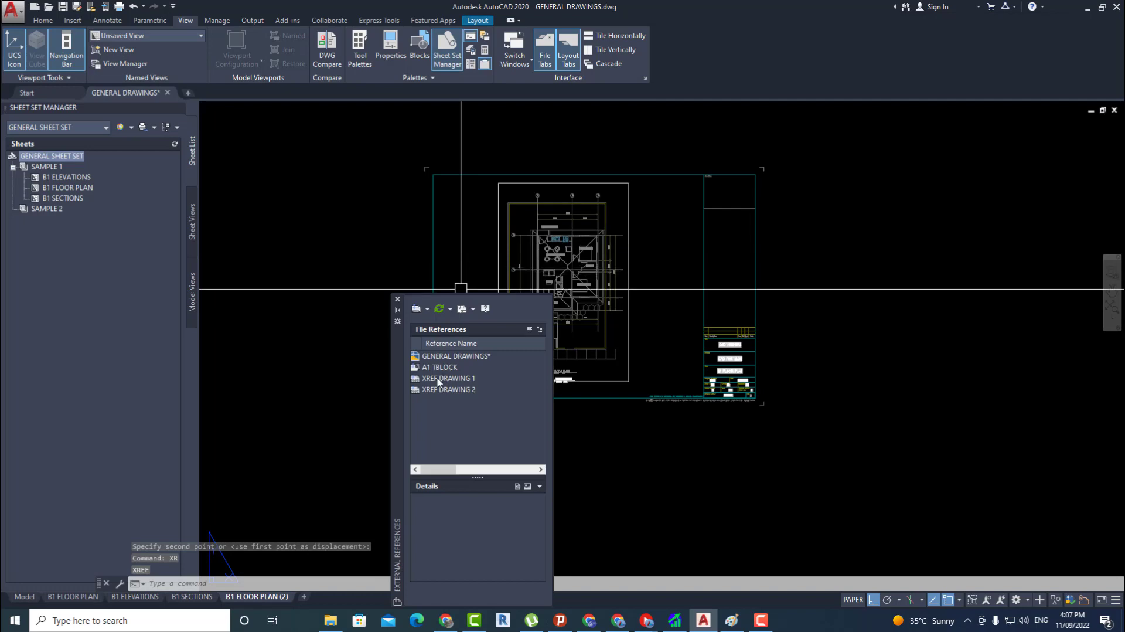
pyautogui.click(398, 300)
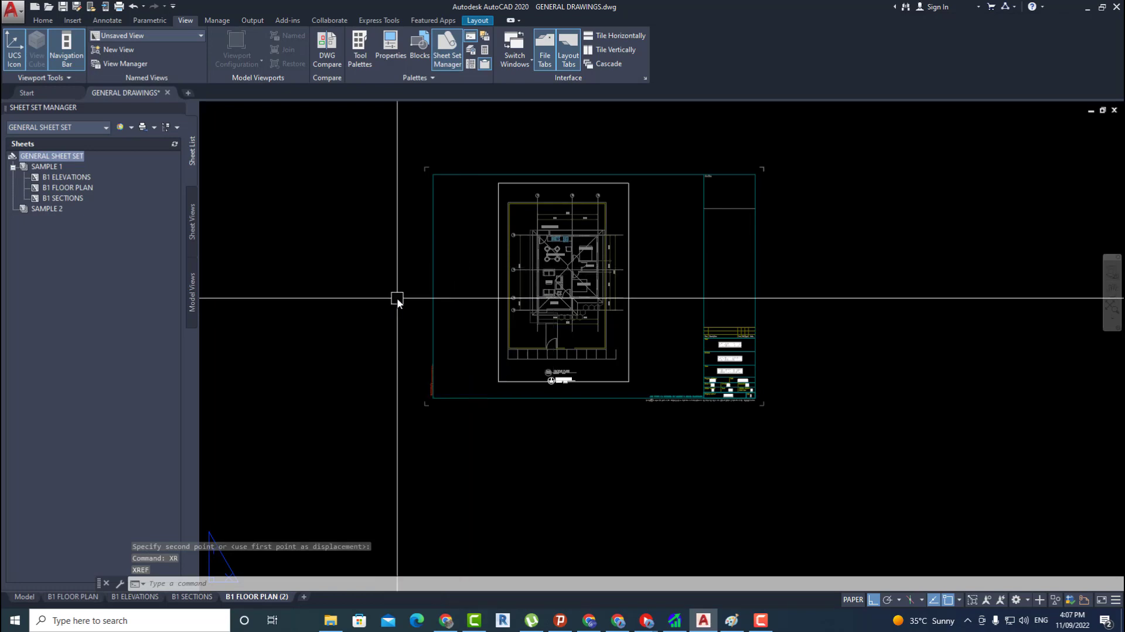
# - Rename the copied layout B1 FLOOR PLAN (2) as S1 FLOOR PLAN (2)
pyautogui.rightClick(231, 597)
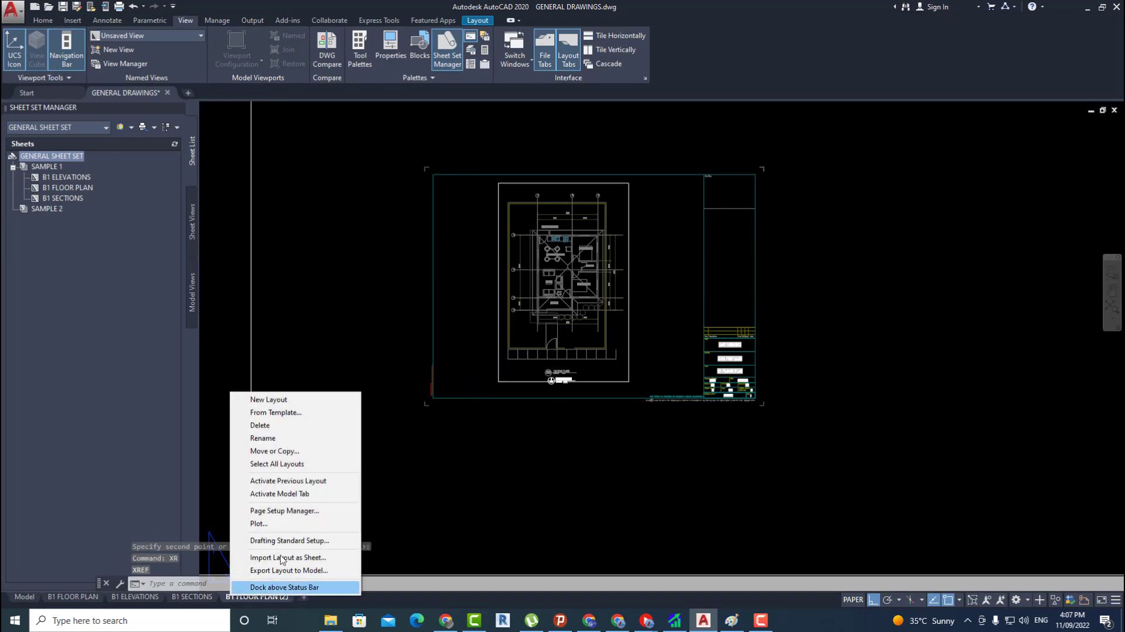
pyautogui.click(263, 437)
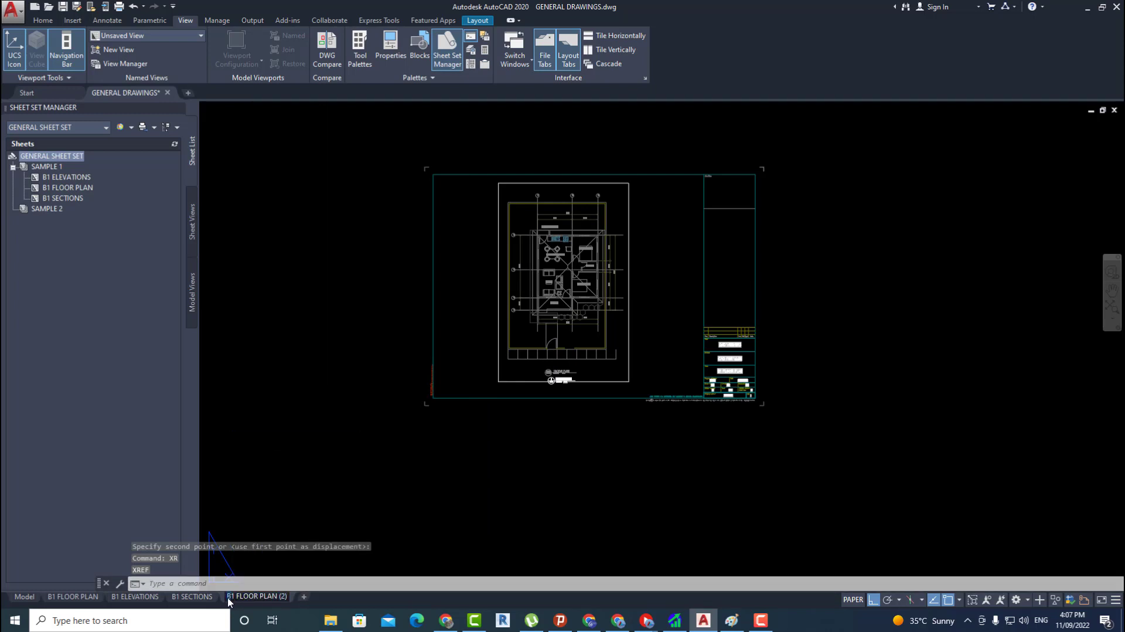
pyautogui.click(308, 405)
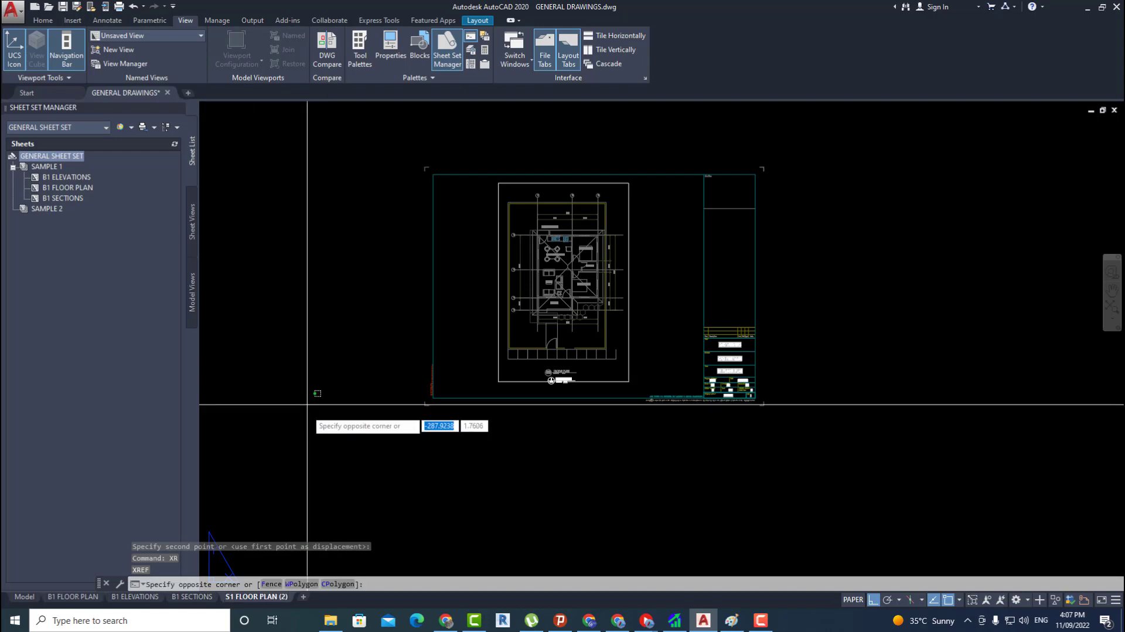
pyautogui.press('Escape')
pyautogui.press('Escape')
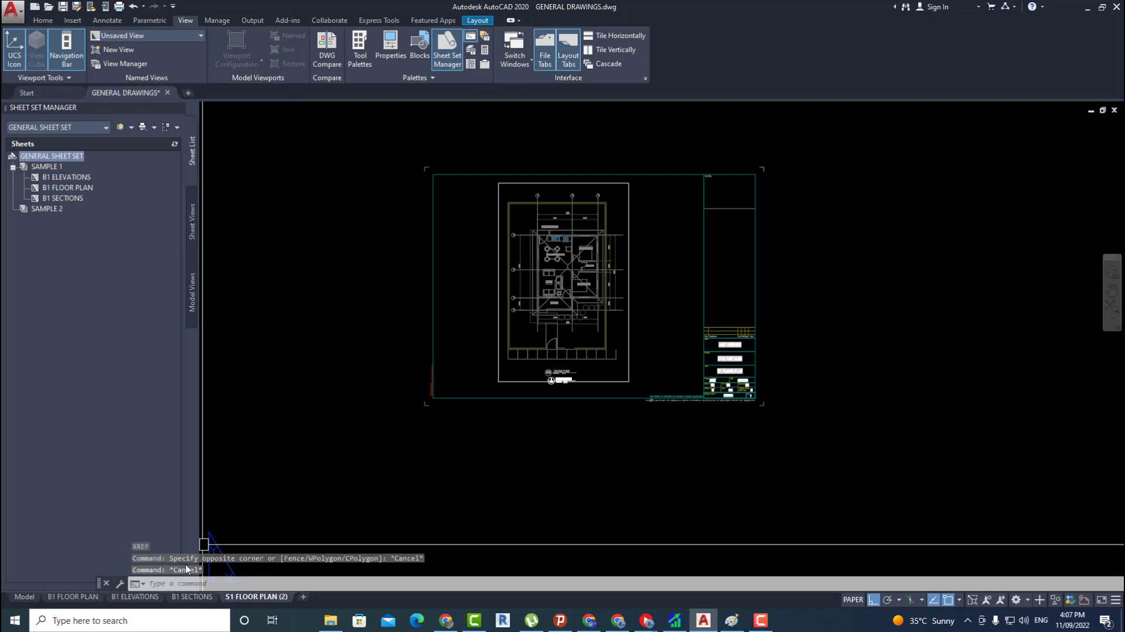
# - Create a copy of the B1 ELEVATIONS layout, placed after all existing layouts
pyautogui.rightClick(141, 598)
pyautogui.click(185, 457)
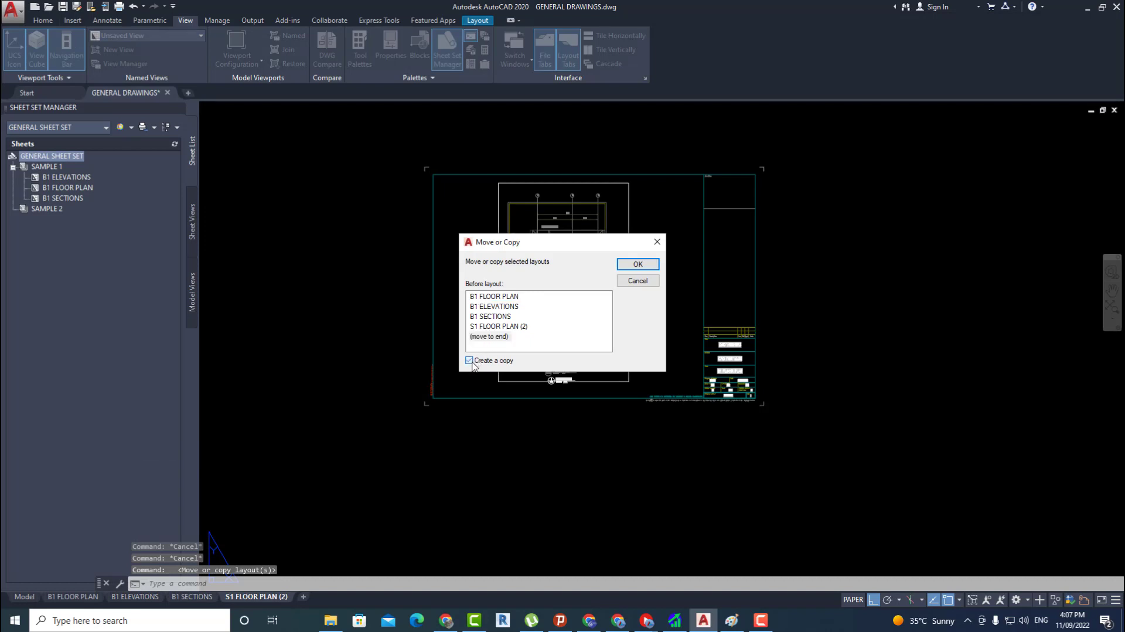
pyautogui.click(634, 265)
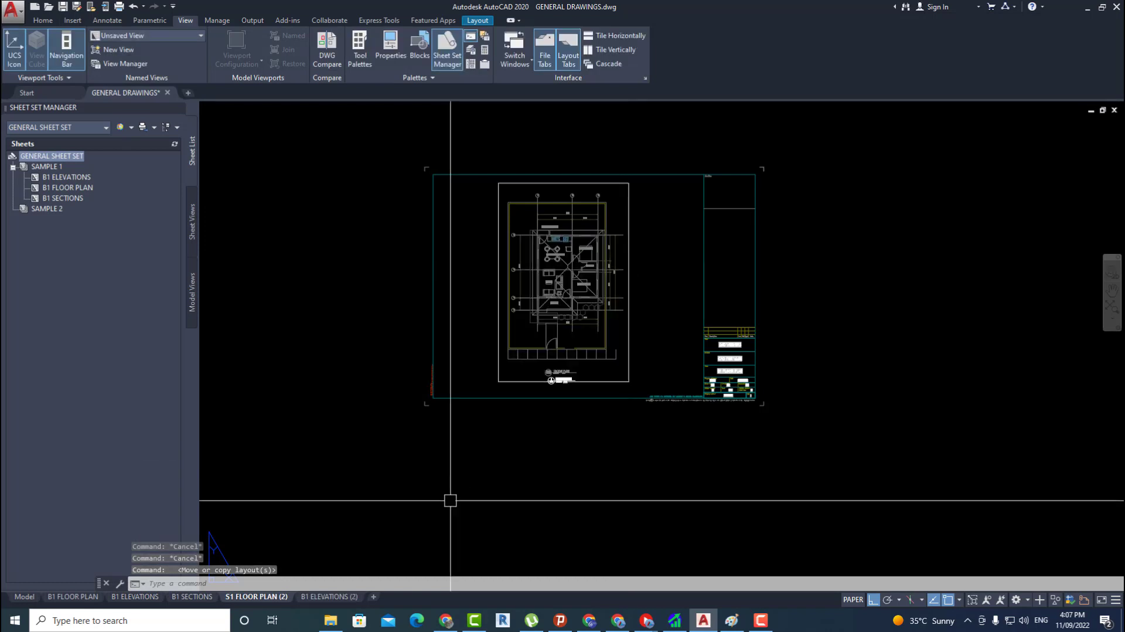
# - Rename the S1 FLOOR PLAN (2) layout as S1 FLOOR PLAN
pyautogui.rightClick(264, 598)
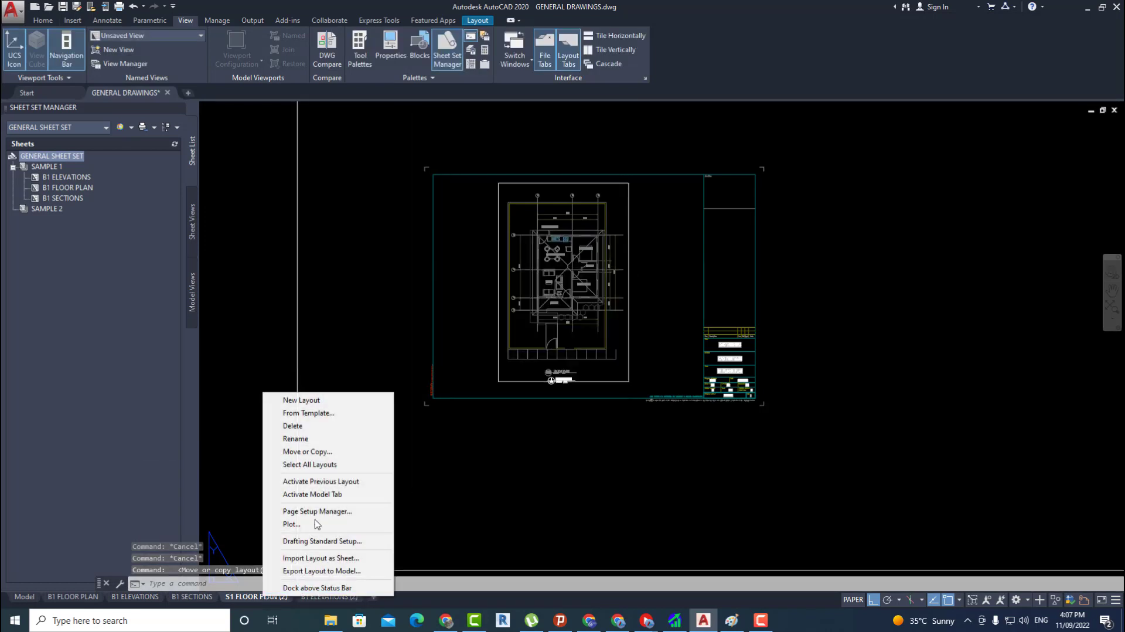
pyautogui.click(320, 440)
pyautogui.rightClick(325, 598)
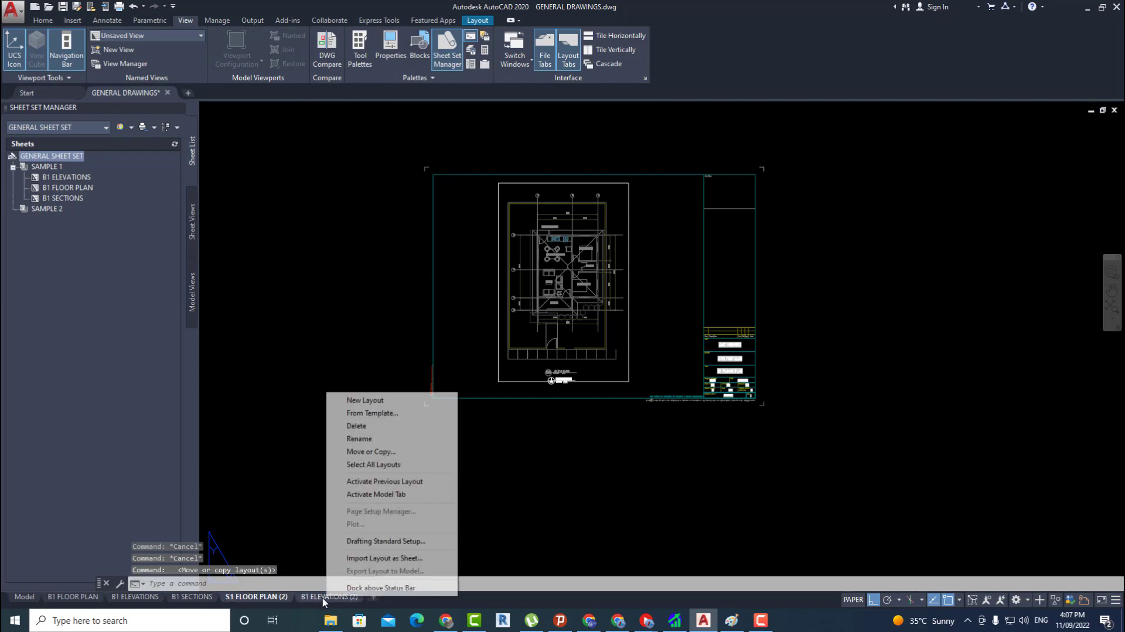
pyautogui.rightClick(276, 596)
pyautogui.click(328, 438)
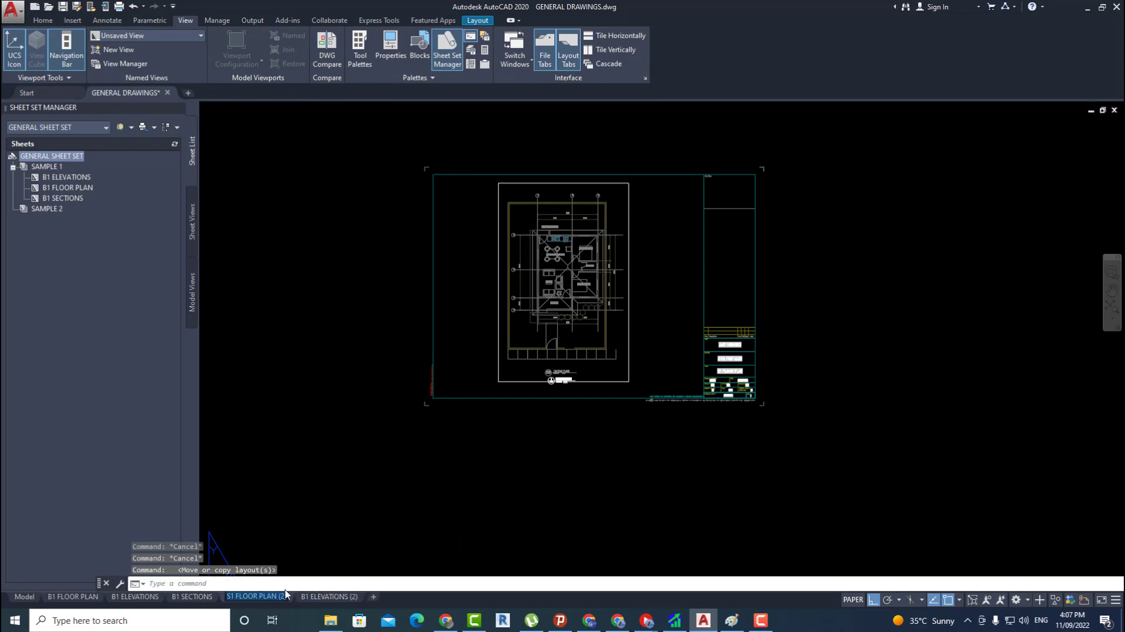
pyautogui.press('BackSpace')
pyautogui.press('BackSpace')
pyautogui.press('BackSpace')
pyautogui.press('BackSpace')
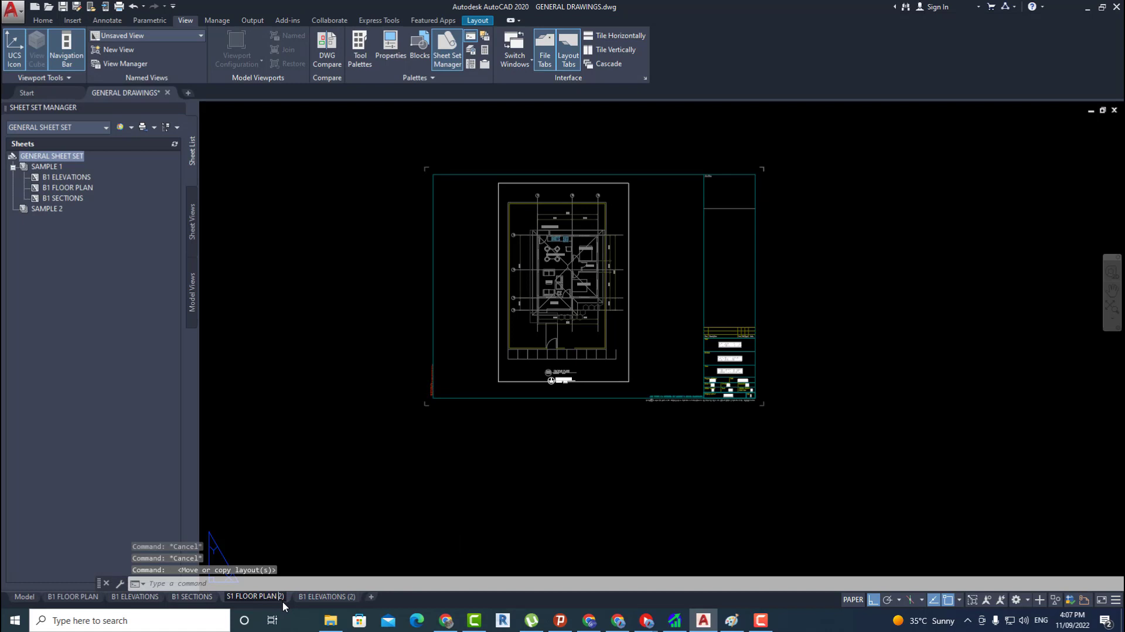
# - Rename the copied layout B1 ELEVATIONS (2) as S1 ELEVATIONS
pyautogui.rightClick(327, 602)
pyautogui.rightClick(328, 604)
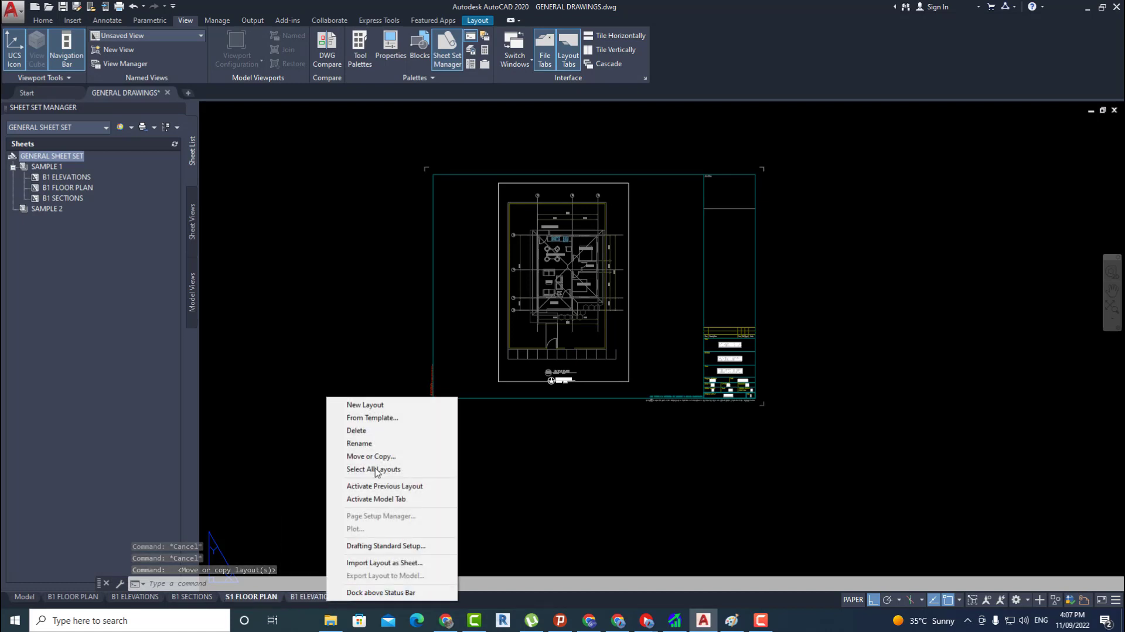
pyautogui.click(375, 443)
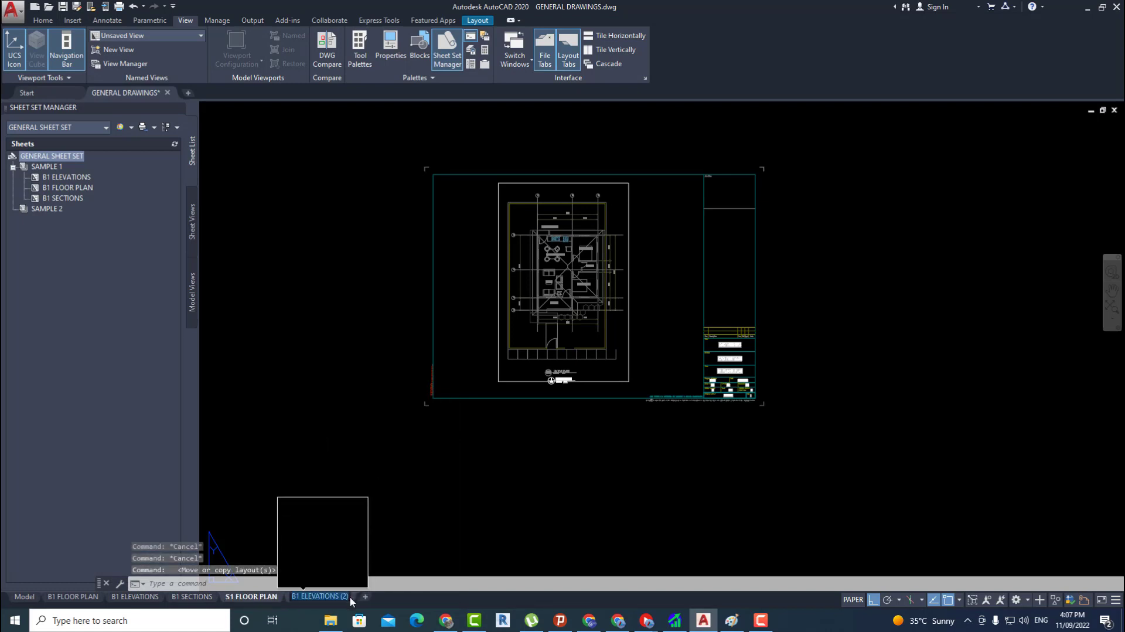
pyautogui.click(348, 597)
pyautogui.press('Delete')
pyautogui.press('BackSpace')
pyautogui.press('BackSpace')
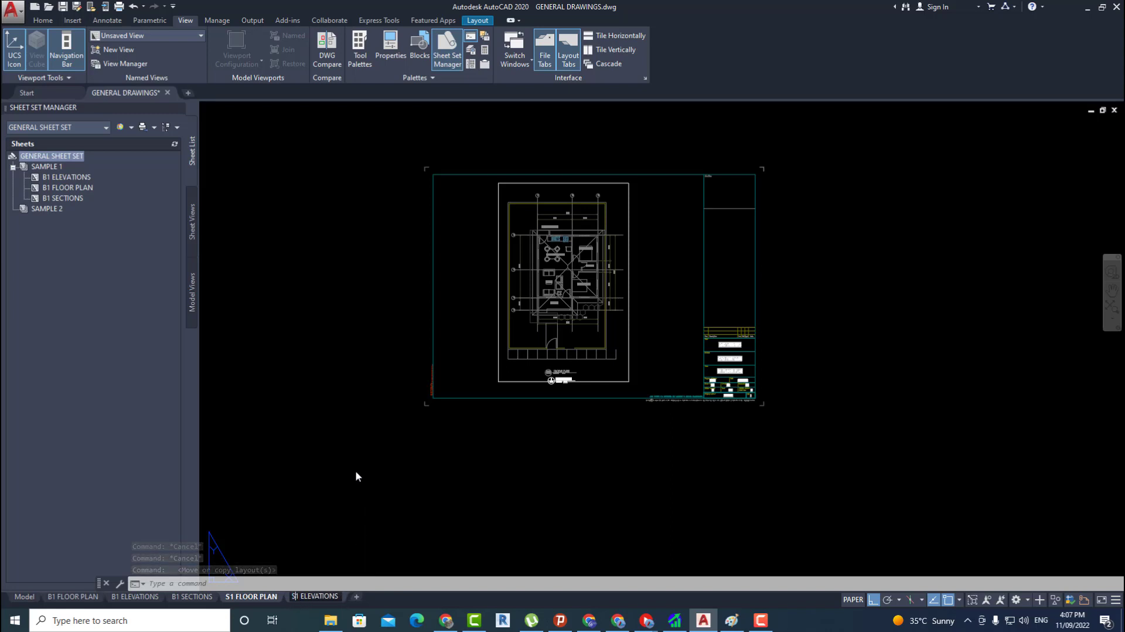
pyautogui.click(316, 474)
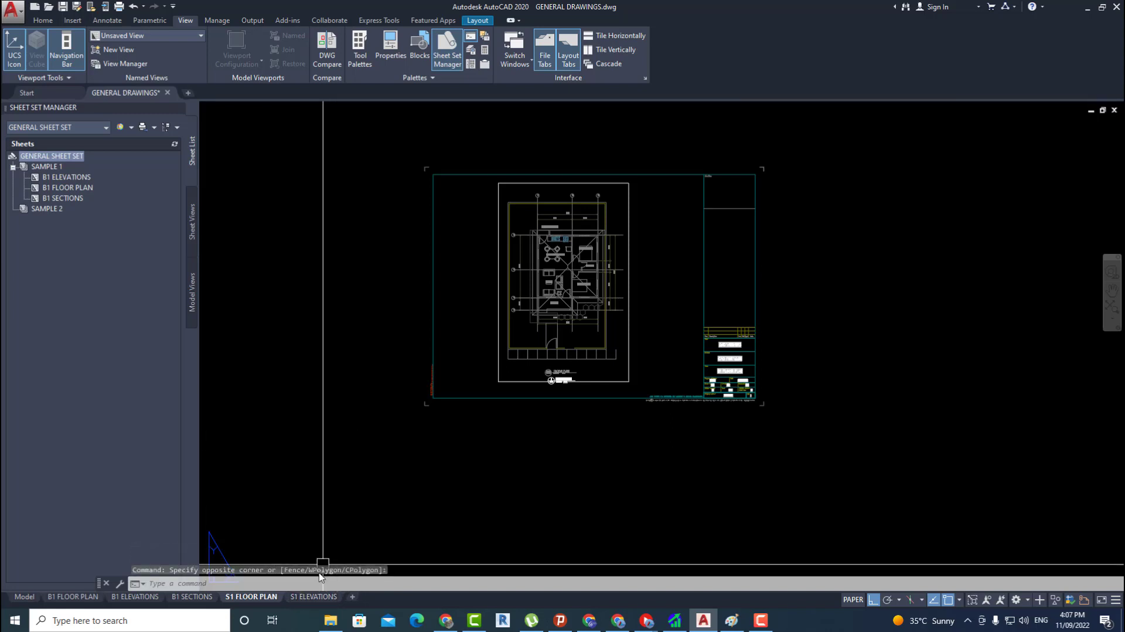
# - In the S1 ELEVATIONS layout, stretch the upper-left viewport's top edge upward until it includes the whole front elevation of XREF DRAWING 2 with its grid bubbles
pyautogui.click(314, 596)
pyautogui.scroll(-3, 539, 375)
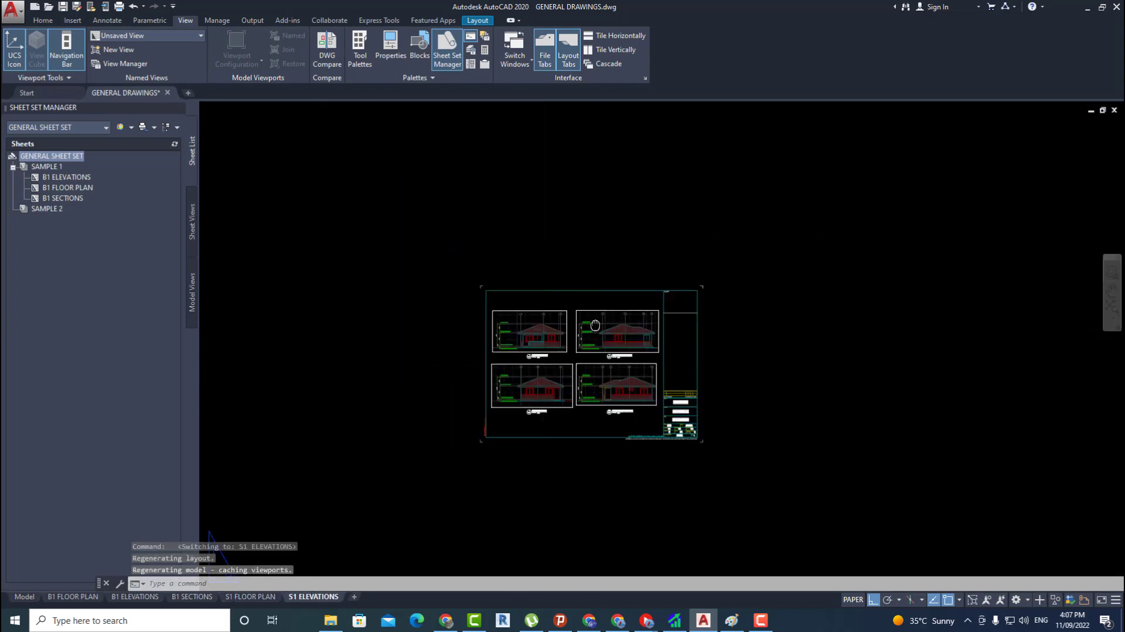
pyautogui.click(486, 352)
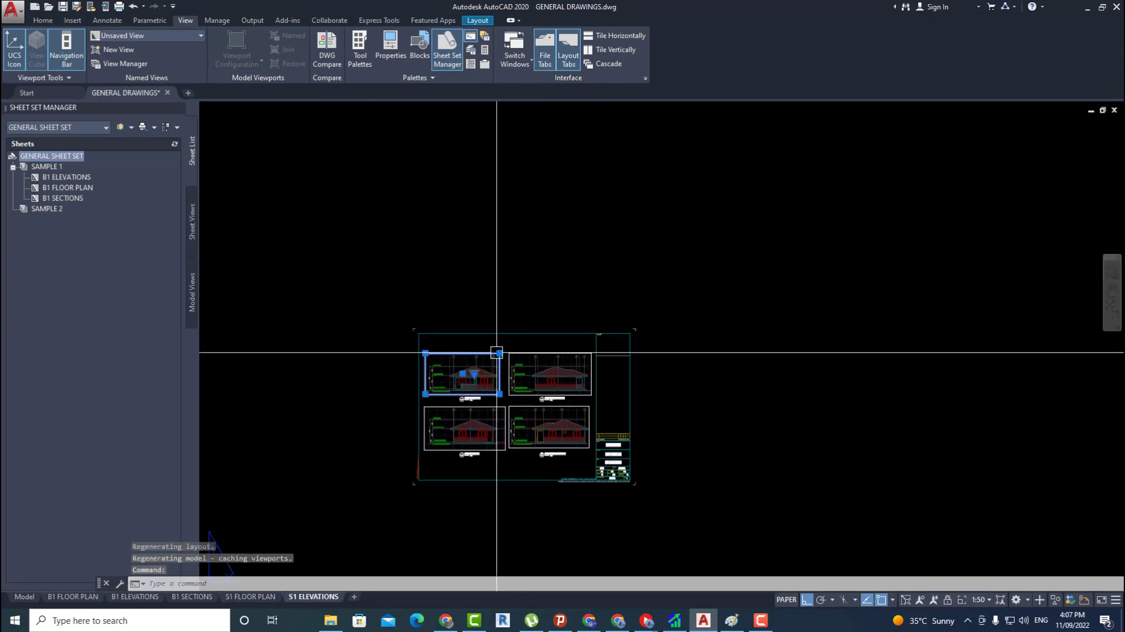
pyautogui.click(499, 353)
pyautogui.click(539, 148)
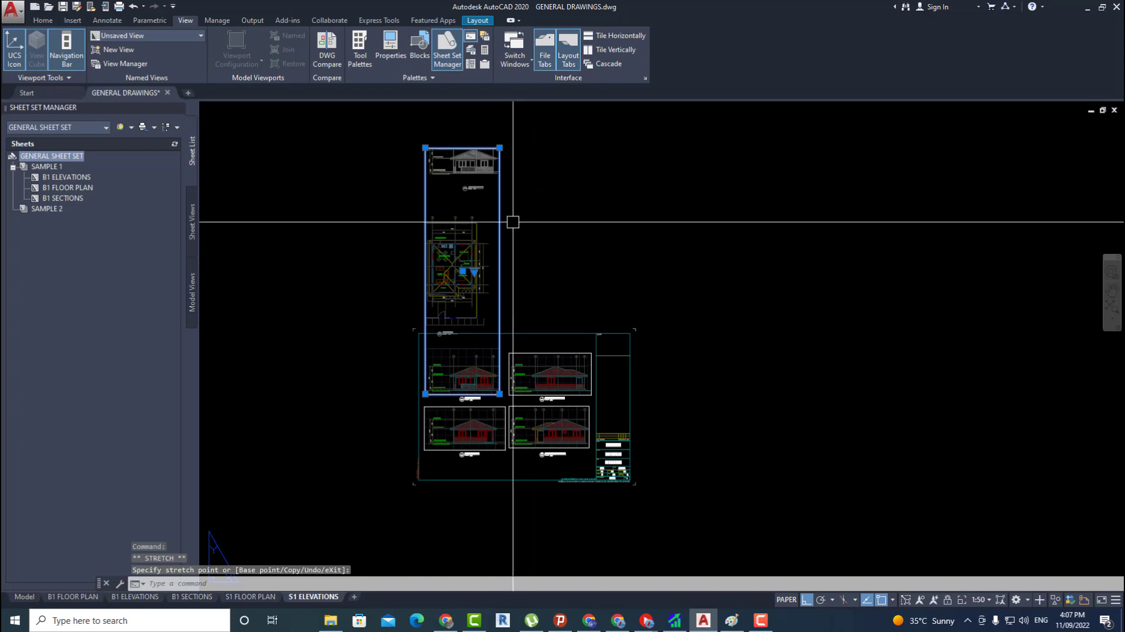
pyautogui.moveTo(502, 178); pyautogui.dragTo(501, 233, button='middle')
pyautogui.scroll(4, 498, 217)
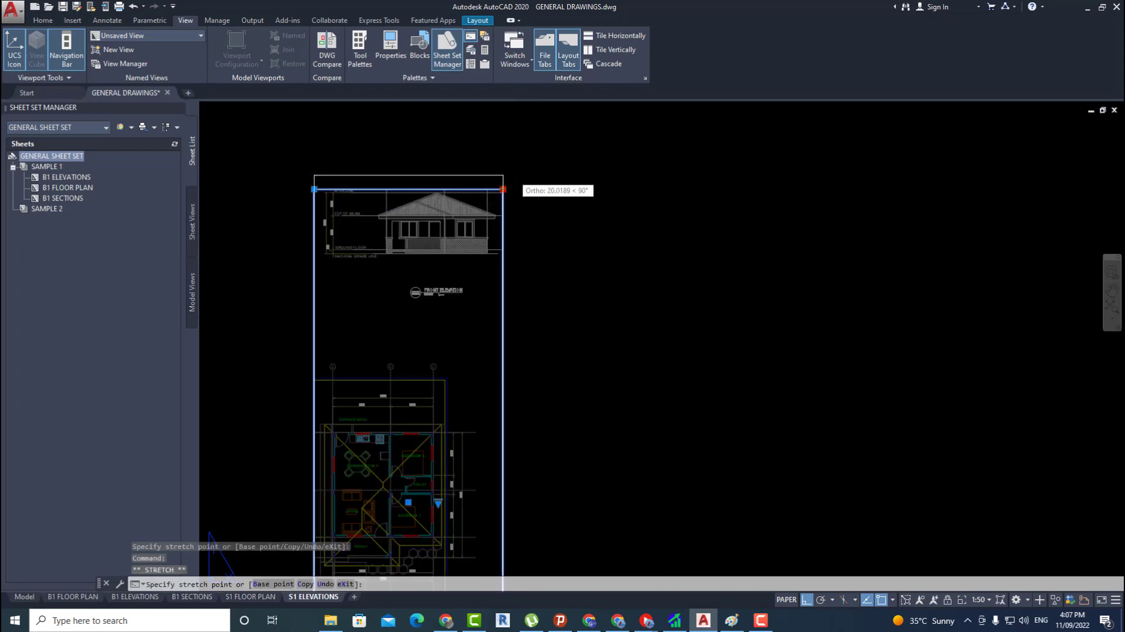
pyautogui.click(502, 175)
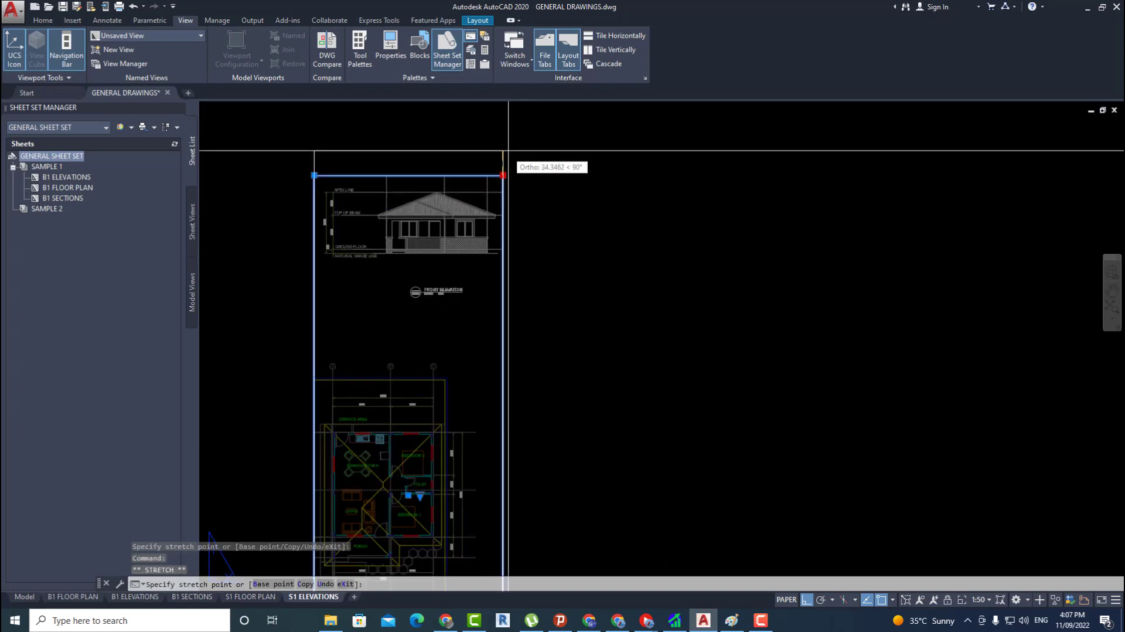
pyautogui.click(509, 146)
# - Raise the upper-left viewport's lower edge to just beneath the natural grade line, framing only the XREF DRAWING 2 front elevation
pyautogui.scroll(-4, 502, 240)
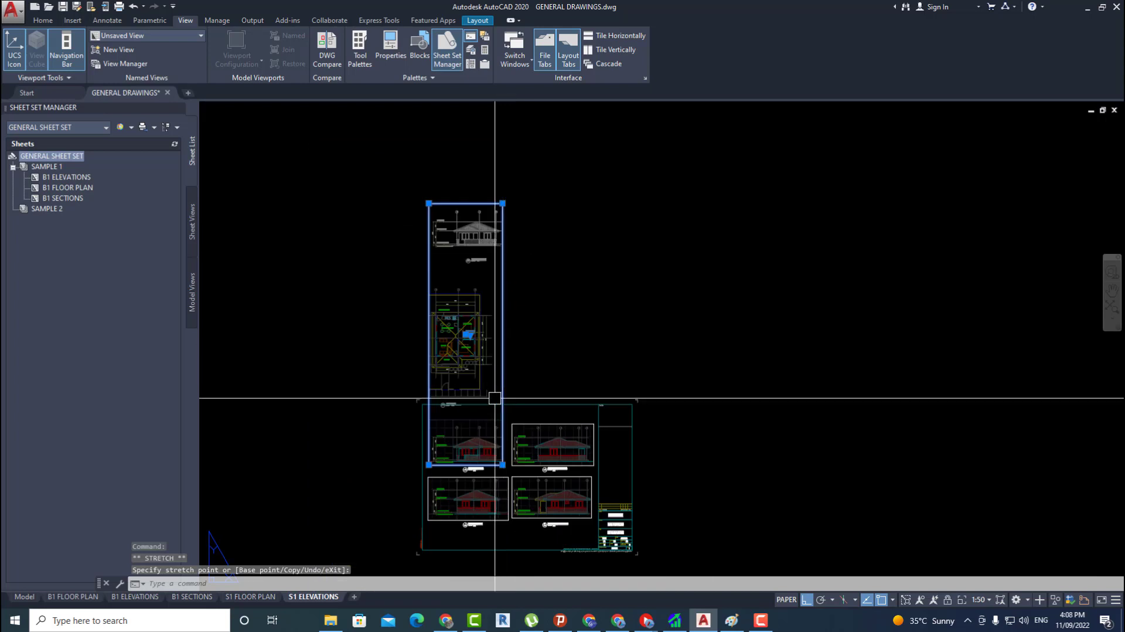
pyautogui.click(503, 464)
pyautogui.scroll(4, 534, 256)
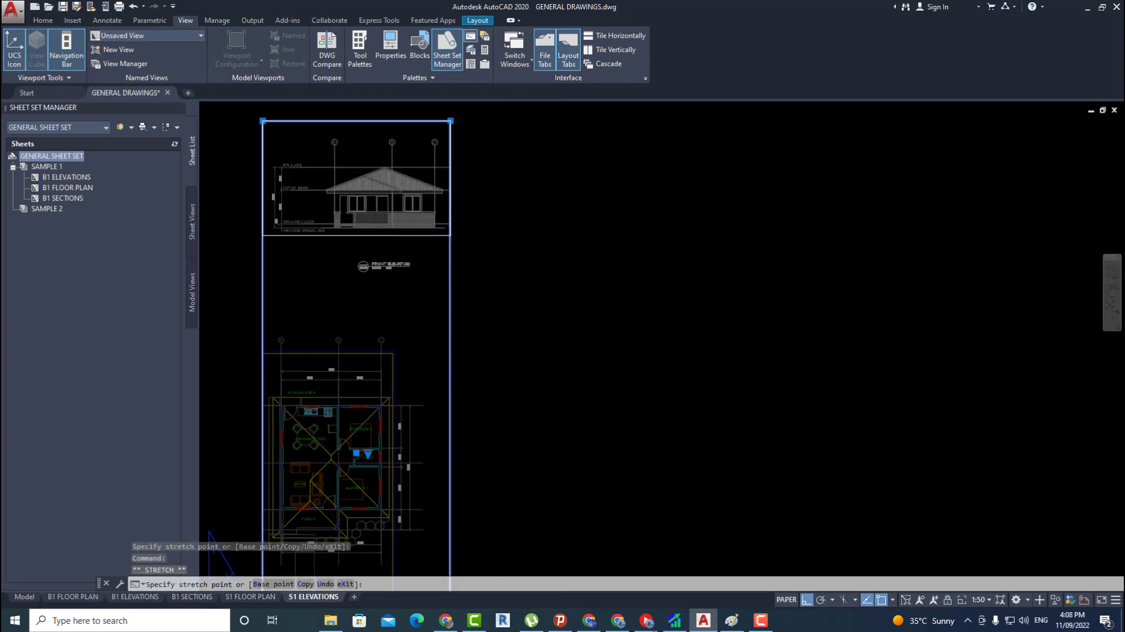
pyautogui.click(557, 238)
pyautogui.scroll(-4, 495, 297)
pyautogui.scroll(4, 481, 247)
pyautogui.scroll(2, 480, 247)
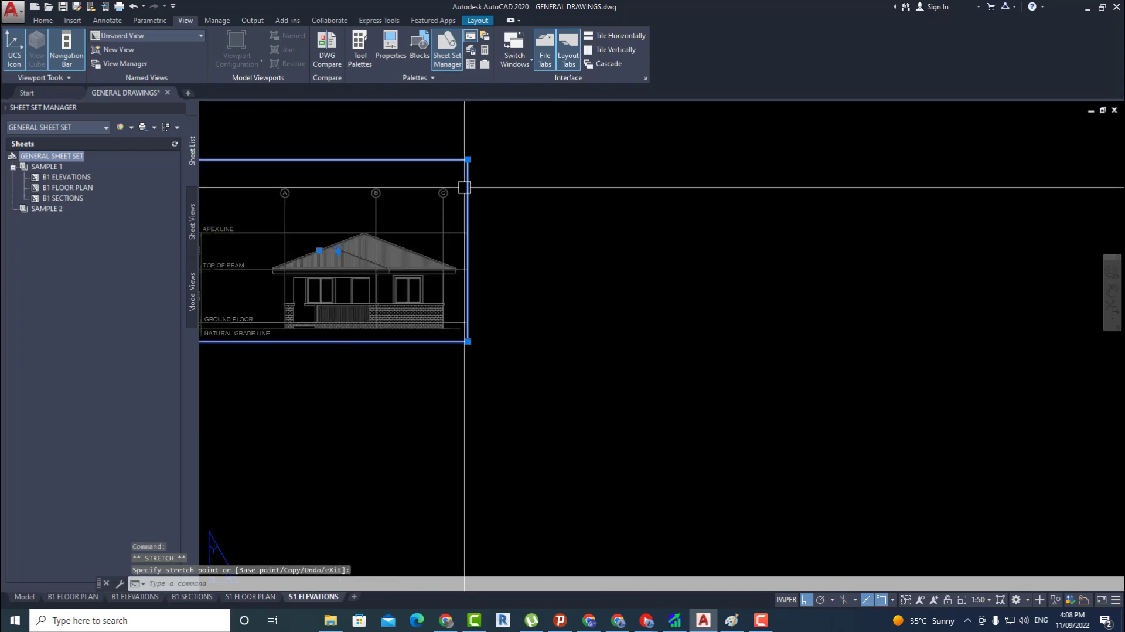
# - Move the front elevation viewport straight down onto the title block sheet, above its view label
pyautogui.scroll(-6, 484, 254)
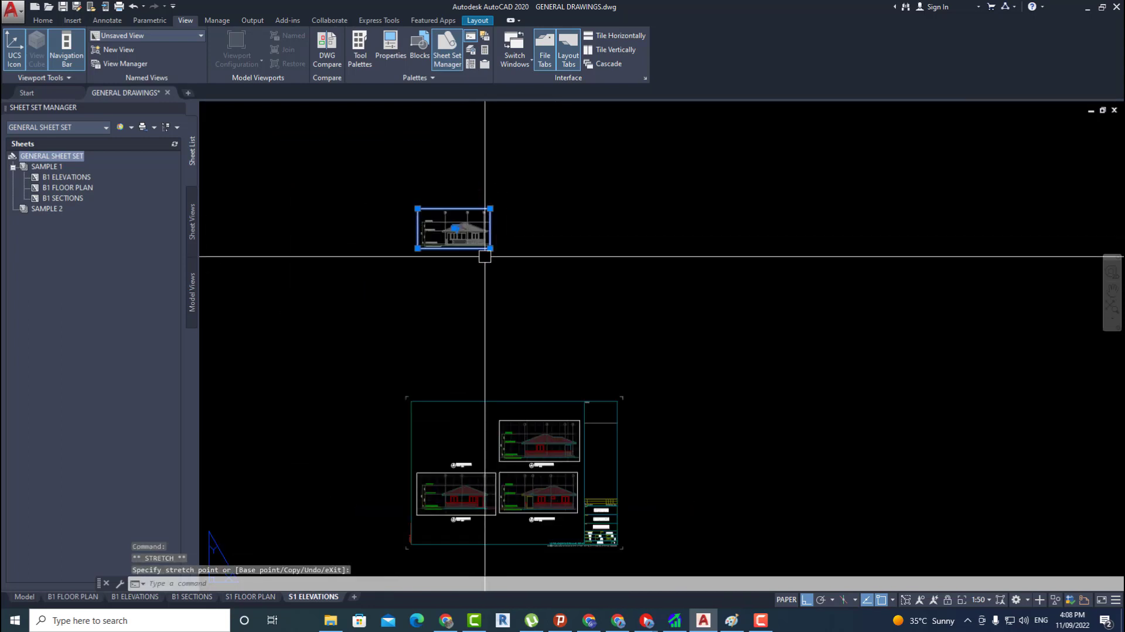
pyautogui.press('Escape')
pyautogui.write('M')
pyautogui.press('Return')
pyautogui.click(369, 201)
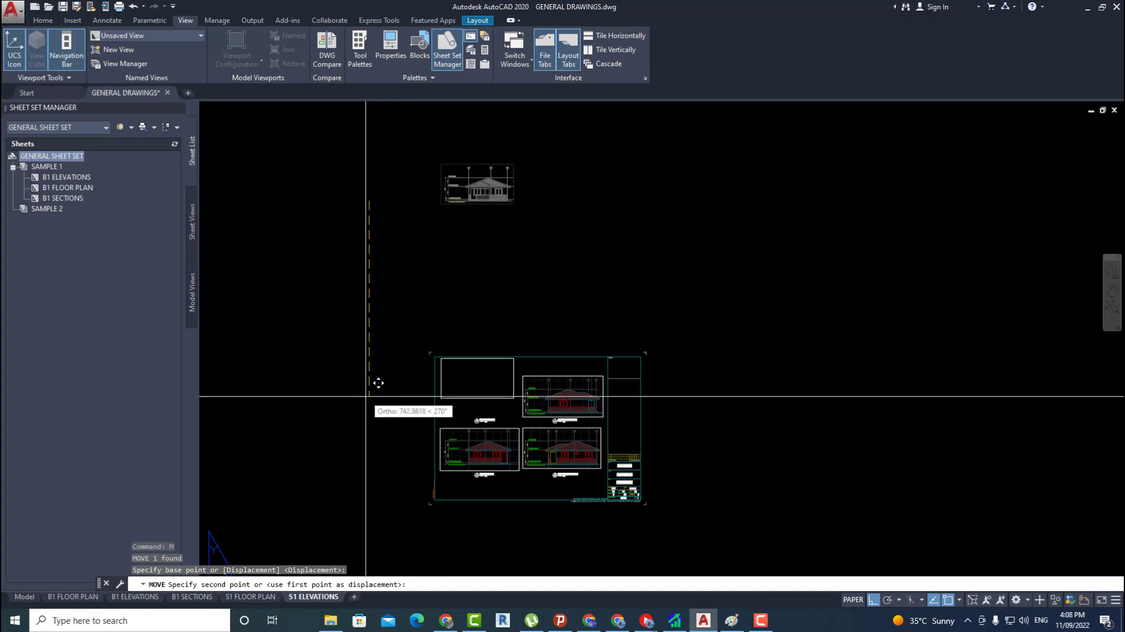
pyautogui.click(375, 408)
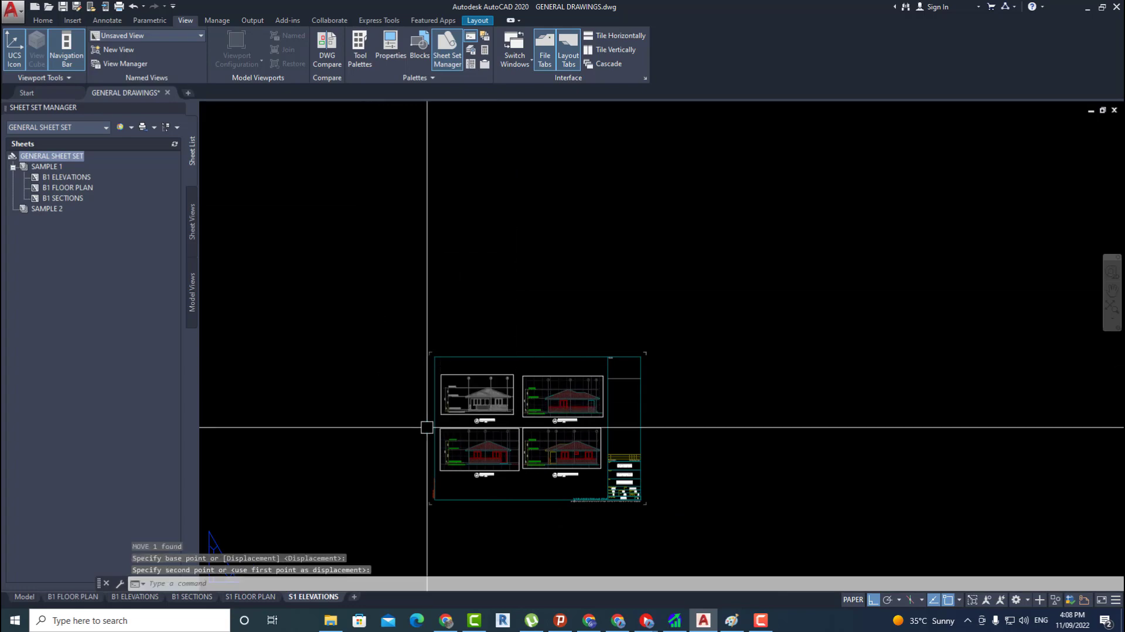
# - Stretch the upper-right viewport's top edge upward until it includes the whole left side elevation of XREF DRAWING 2
pyautogui.scroll(5, 522, 378)
pyautogui.click(559, 353)
pyautogui.scroll(-5, 573, 381)
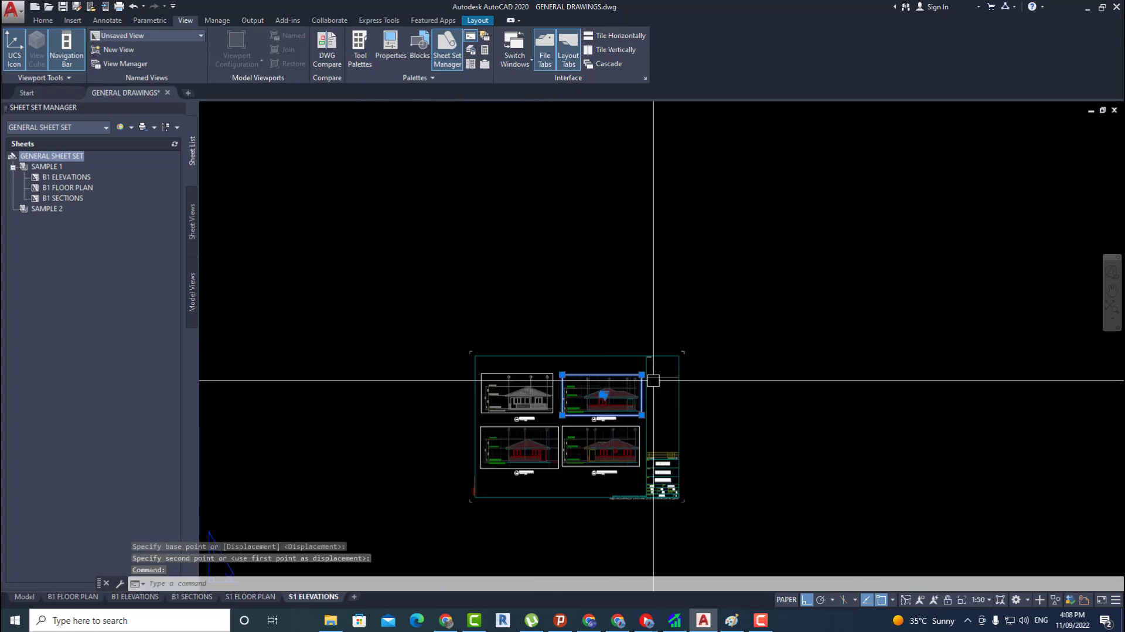
pyautogui.click(641, 374)
pyautogui.click(660, 171)
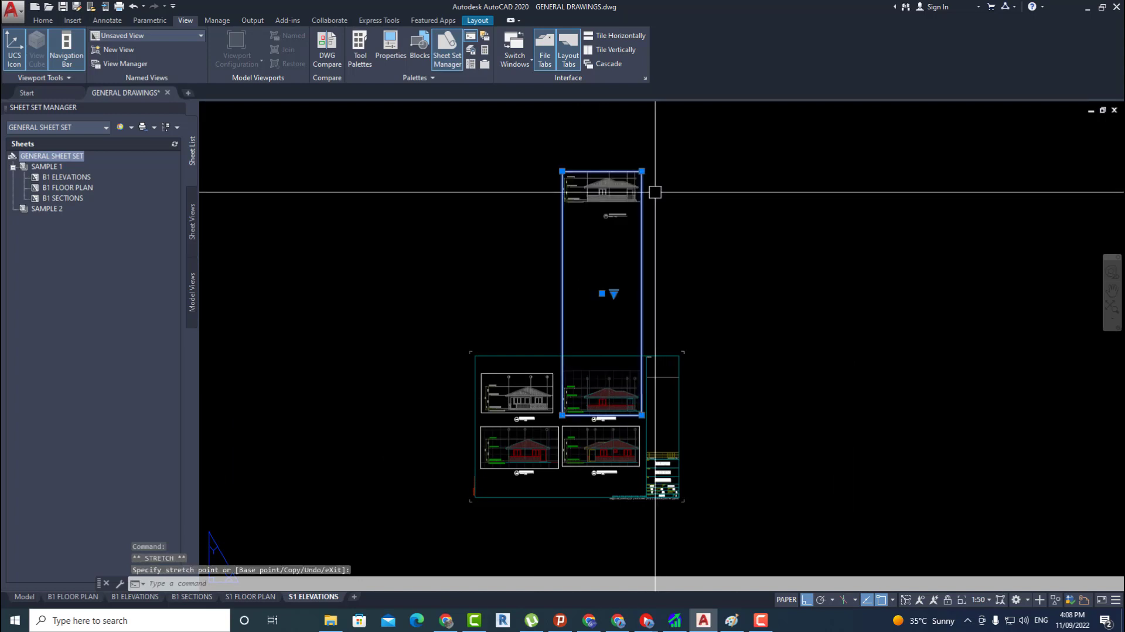
pyautogui.moveTo(656, 188); pyautogui.dragTo(653, 269, button='middle')
pyautogui.scroll(3, 652, 269)
pyautogui.click(623, 275)
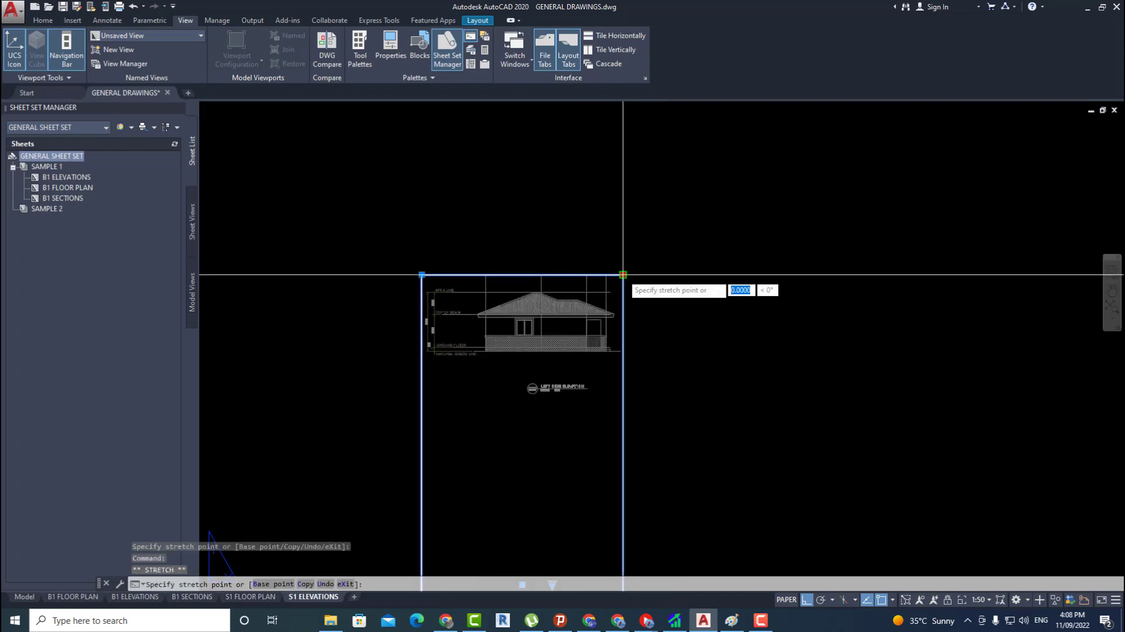
pyautogui.click(623, 250)
pyautogui.scroll(-3, 621, 308)
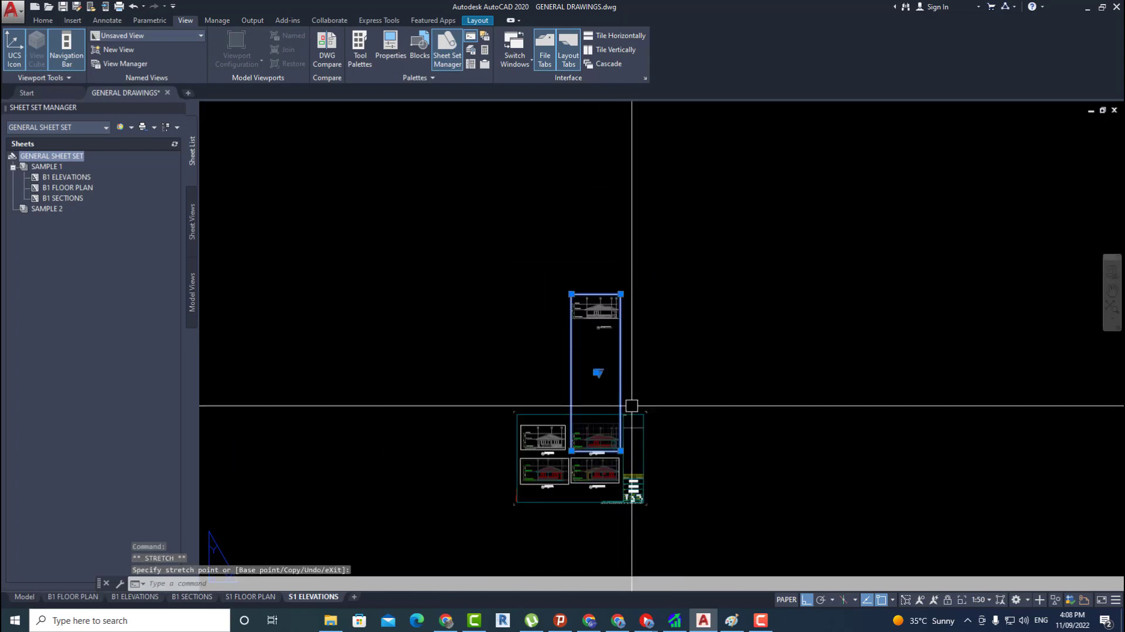
# - Raise the upper-right viewport's lower edge to between the left side elevation's natural grade line and its title
pyautogui.click(621, 452)
pyautogui.scroll(2, 634, 327)
pyautogui.scroll(3, 631, 326)
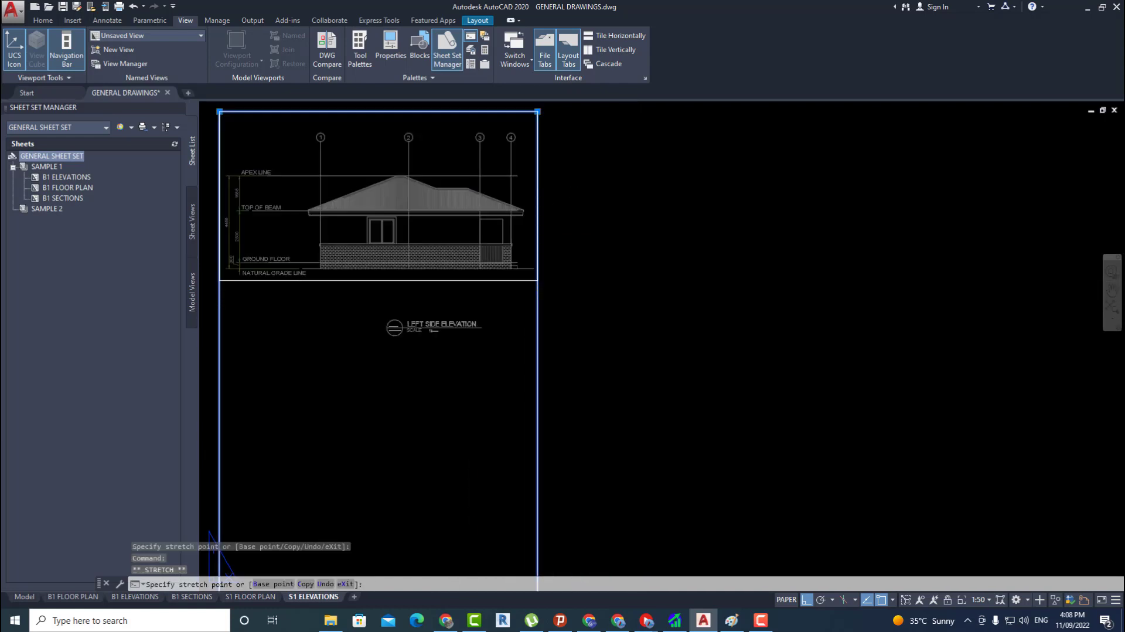
pyautogui.click(538, 280)
pyautogui.scroll(-4, 559, 337)
# - Move the left side elevation viewport straight down onto the sheet, beside the front elevation viewport
pyautogui.moveTo(550, 356); pyautogui.dragTo(602, 262, button='middle')
pyautogui.scroll(1, 608, 262)
pyautogui.write('m')
pyautogui.press('space')
pyautogui.click(643, 205)
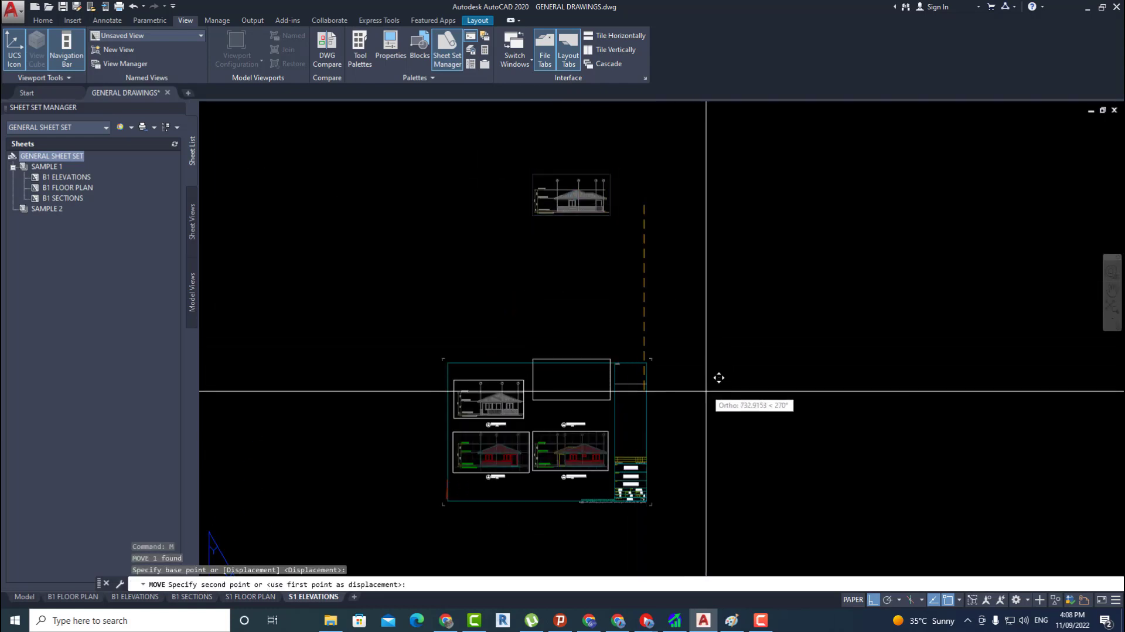
pyautogui.click(701, 411)
# - Stretch the lower-left viewport's top edge upward to take in the corresponding XREF DRAWING 2 elevation
pyautogui.moveTo(515, 440); pyautogui.dragTo(588, 352, button='middle')
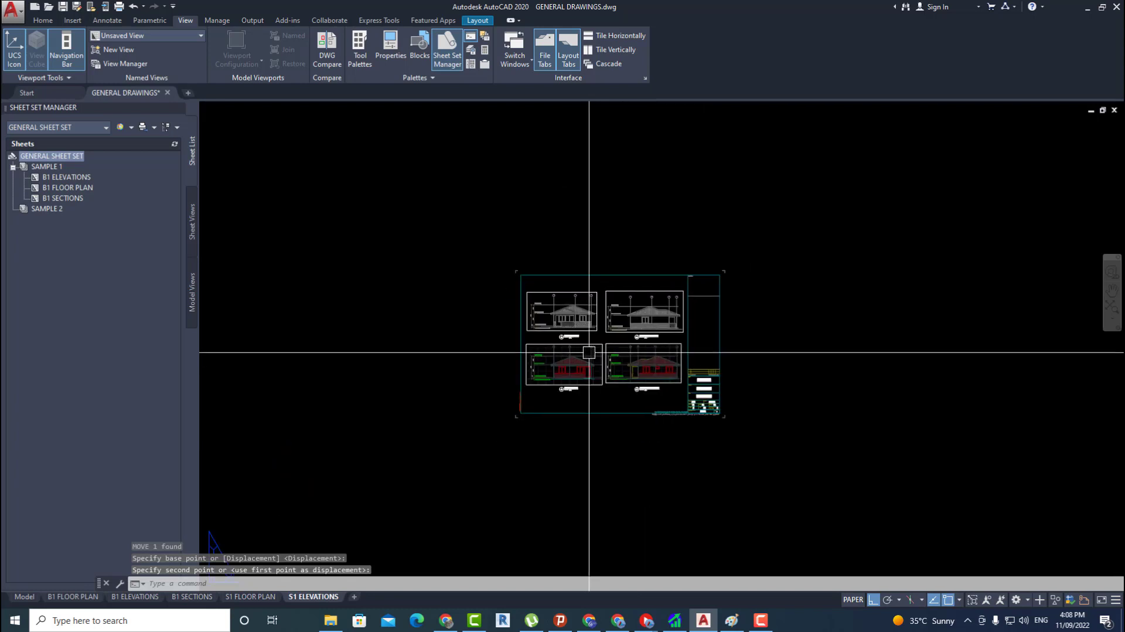
pyautogui.scroll(3, 593, 339)
pyautogui.scroll(-3, 595, 334)
pyautogui.click(594, 335)
pyautogui.scroll(-4, 597, 457)
pyautogui.scroll(2, 591, 457)
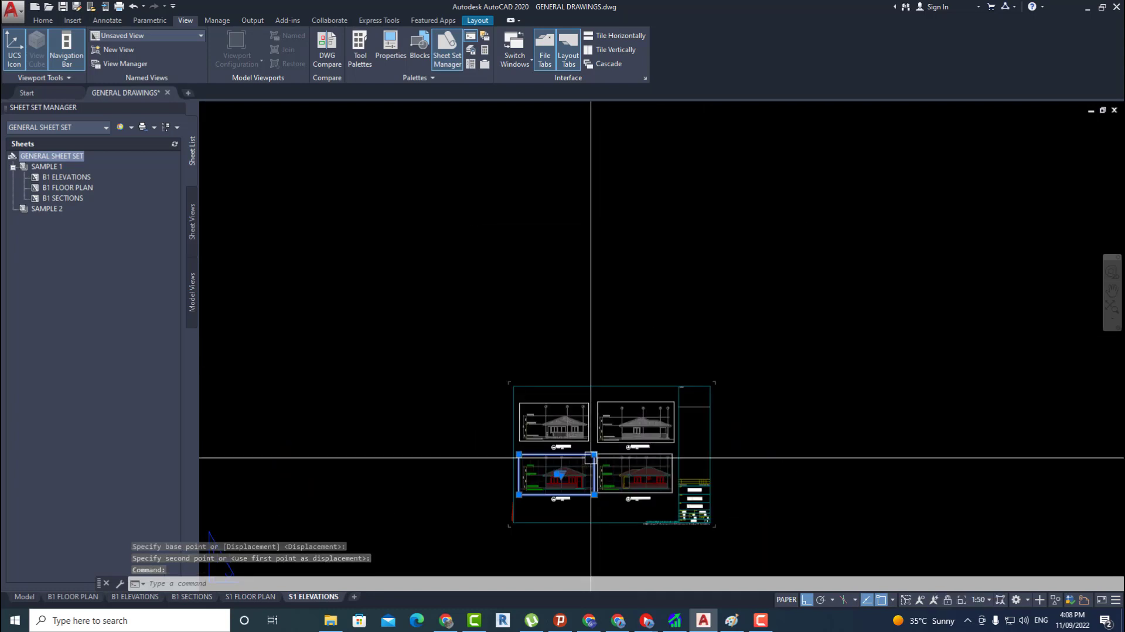
pyautogui.click(592, 455)
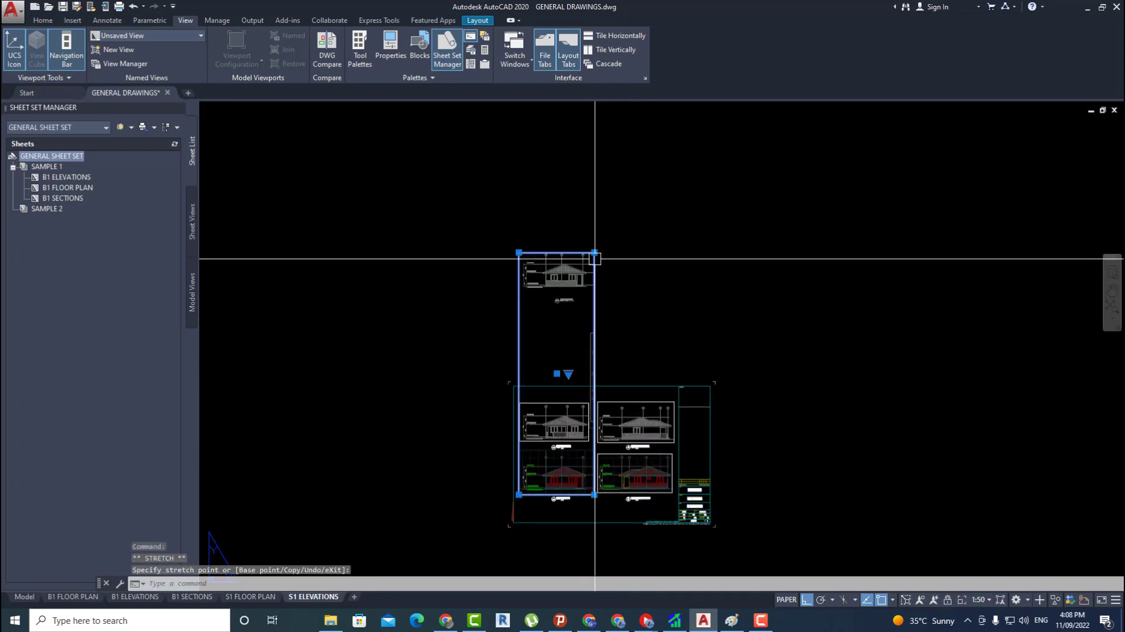
pyautogui.scroll(2, 595, 259)
pyautogui.moveTo(593, 489); pyautogui.dragTo(616, 338, button='middle')
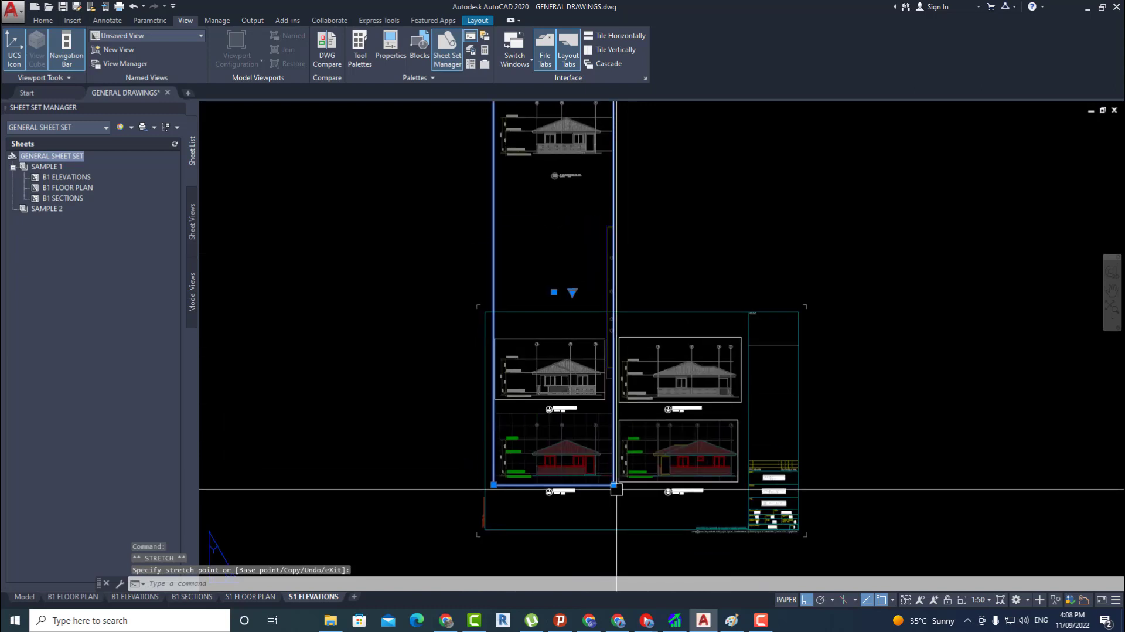
# - Raise the lower-left viewport's bottom edge to just beneath its new elevation and move the viewport straight down above its view label
pyautogui.click(674, 154)
pyautogui.write('m')
pyautogui.press('Return')
pyautogui.click(849, 122)
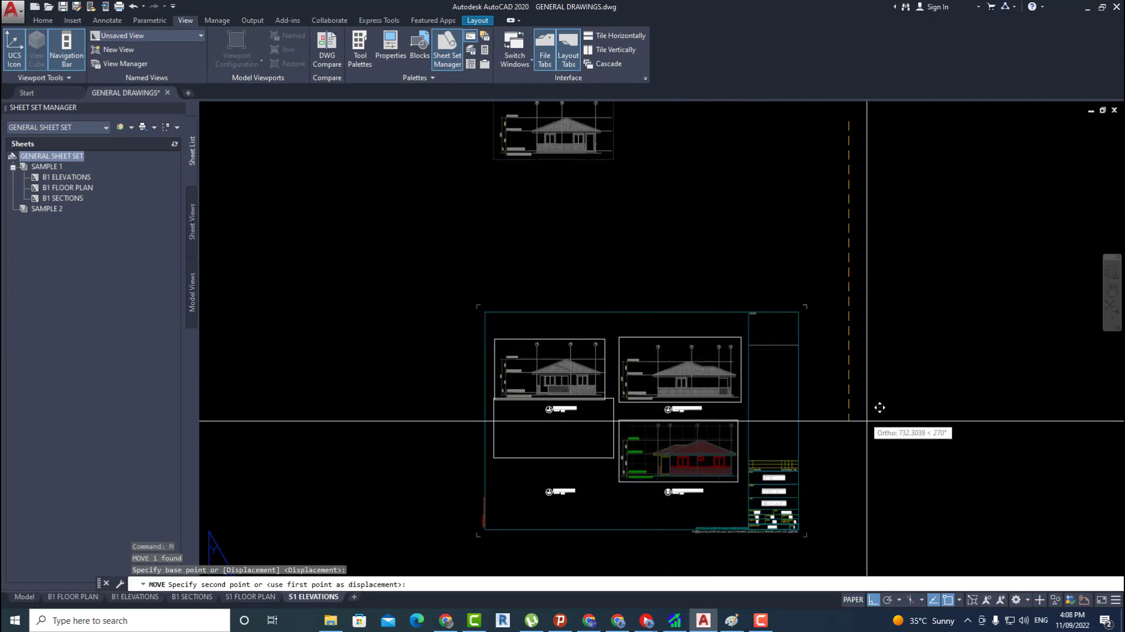
pyautogui.click(766, 433)
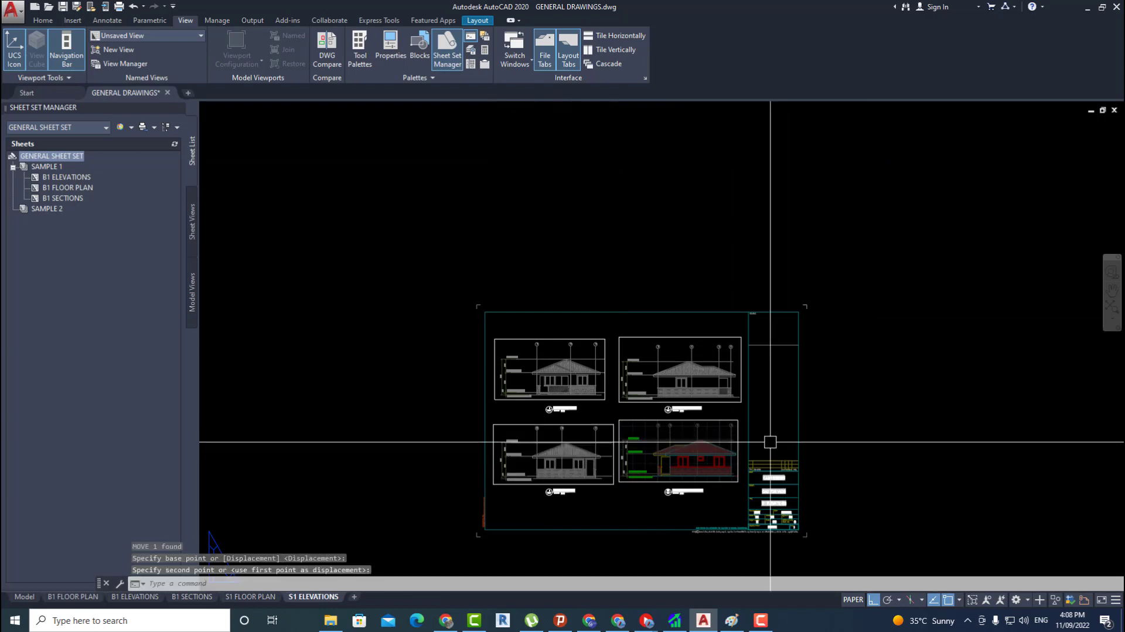
# - Stretch the lower-right viewport's top edge upward to take in the corresponding XREF DRAWING 2 elevation and its grid lines
pyautogui.click(738, 419)
pyautogui.click(852, 116)
pyautogui.moveTo(773, 207); pyautogui.dragTo(772, 253, button='middle')
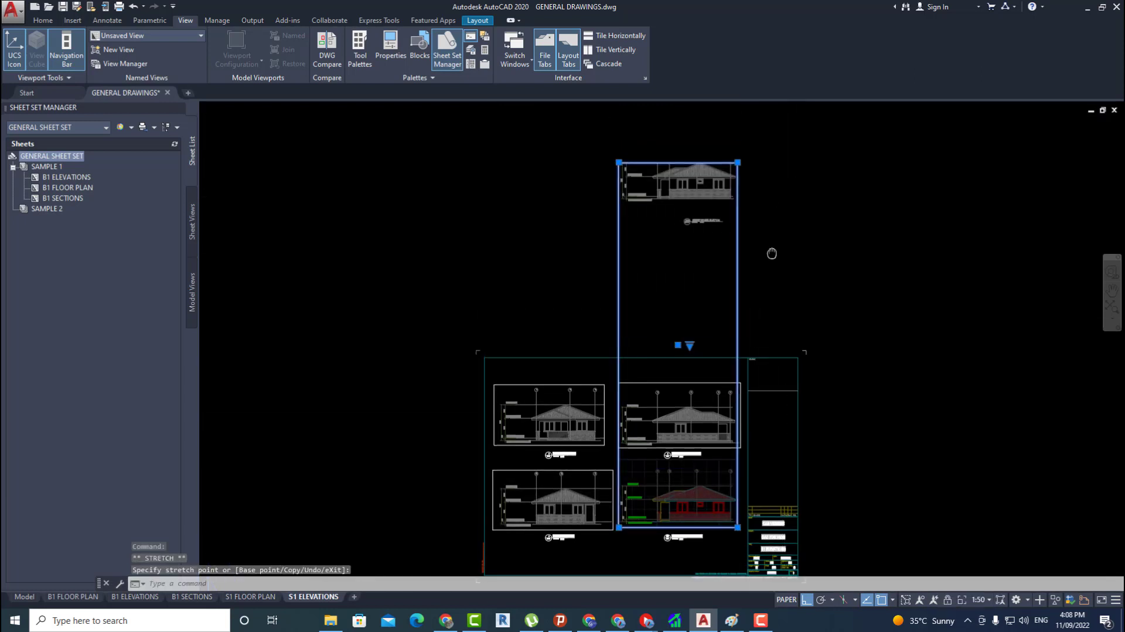
pyautogui.scroll(3, 772, 253)
pyautogui.click(738, 253)
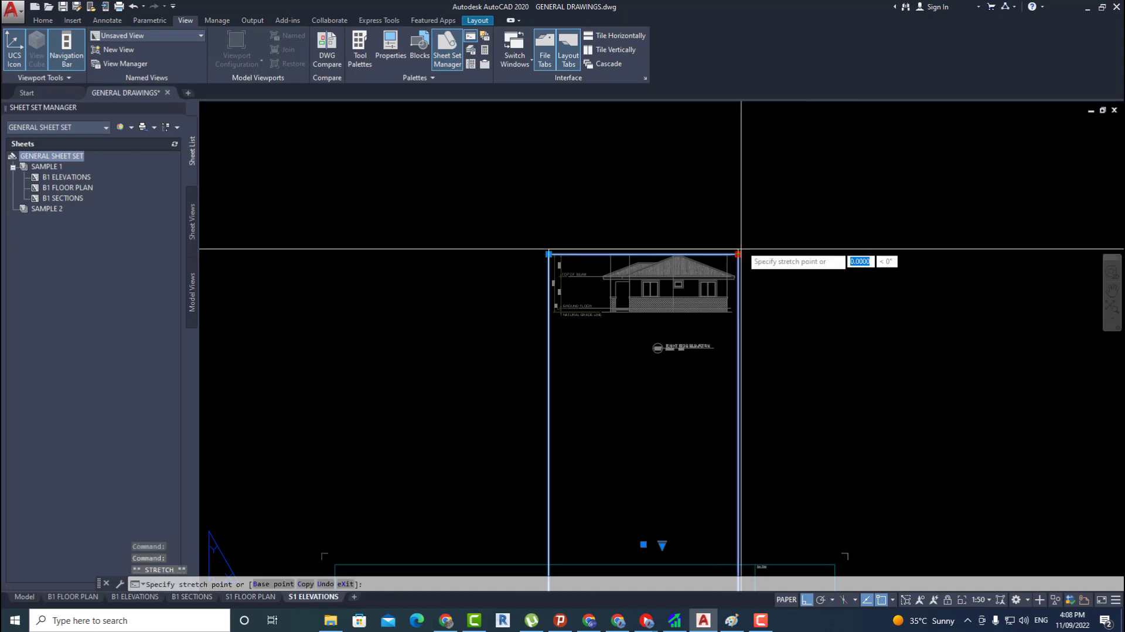
pyautogui.click(738, 231)
# - Raise the lower-right viewport's bottom edge to just beneath its new elevation and nudge its top edge at the grid bubbles
pyautogui.scroll(-2, 709, 276)
pyautogui.moveTo(719, 495); pyautogui.dragTo(730, 450, button='middle')
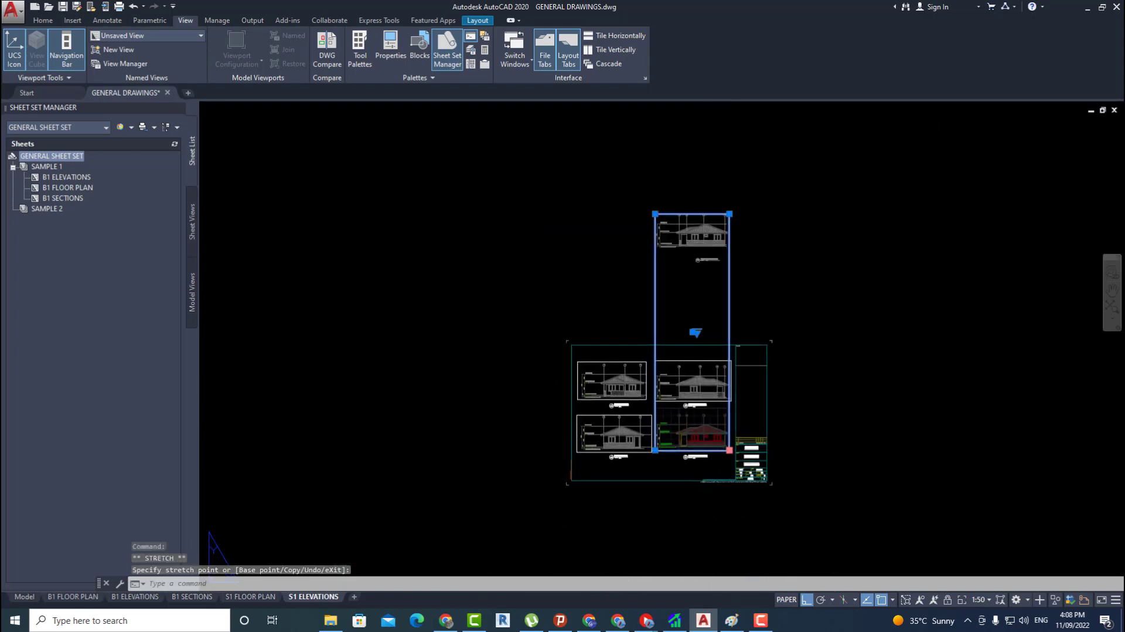
pyautogui.click(754, 253)
pyautogui.scroll(6, 728, 211)
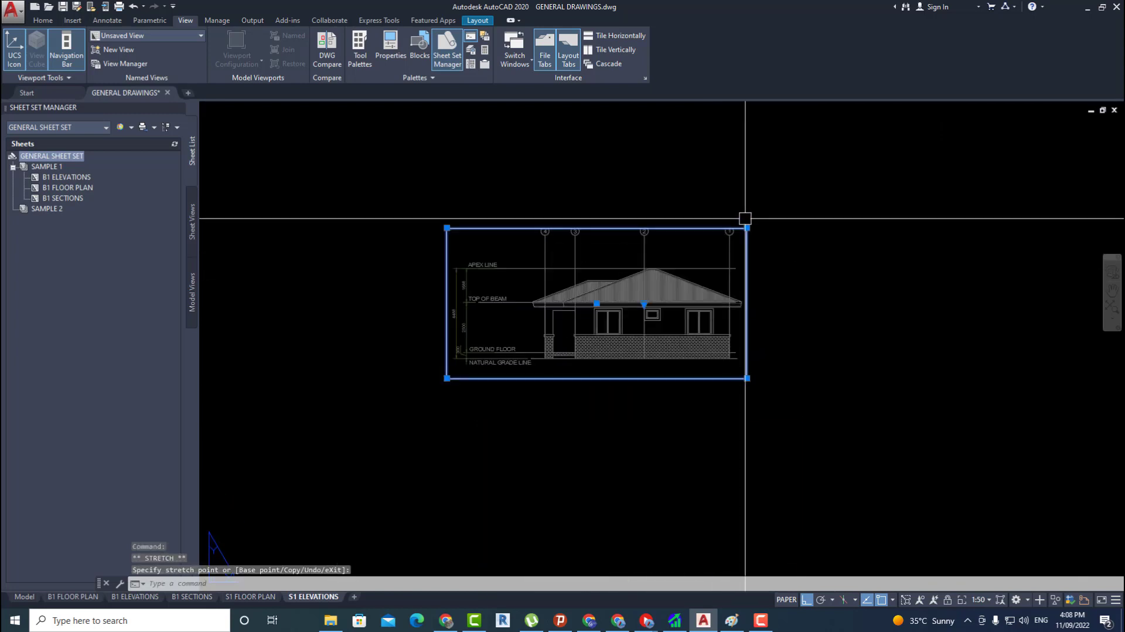
pyautogui.click(747, 228)
pyautogui.scroll(4, 748, 228)
pyautogui.click(759, 227)
pyautogui.scroll(-8, 756, 225)
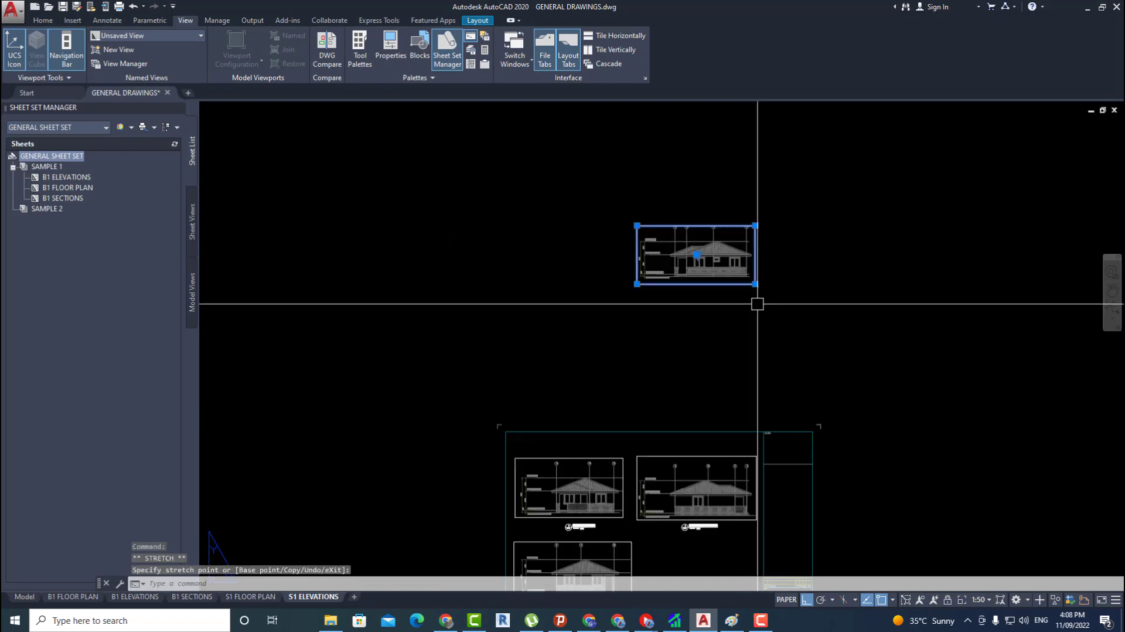
# - Move the trimmed lower-right elevation viewport straight down onto the sheet, above its view label
pyautogui.write('m')
pyautogui.press('space')
pyautogui.scroll(-5, 812, 226)
pyautogui.click(826, 219)
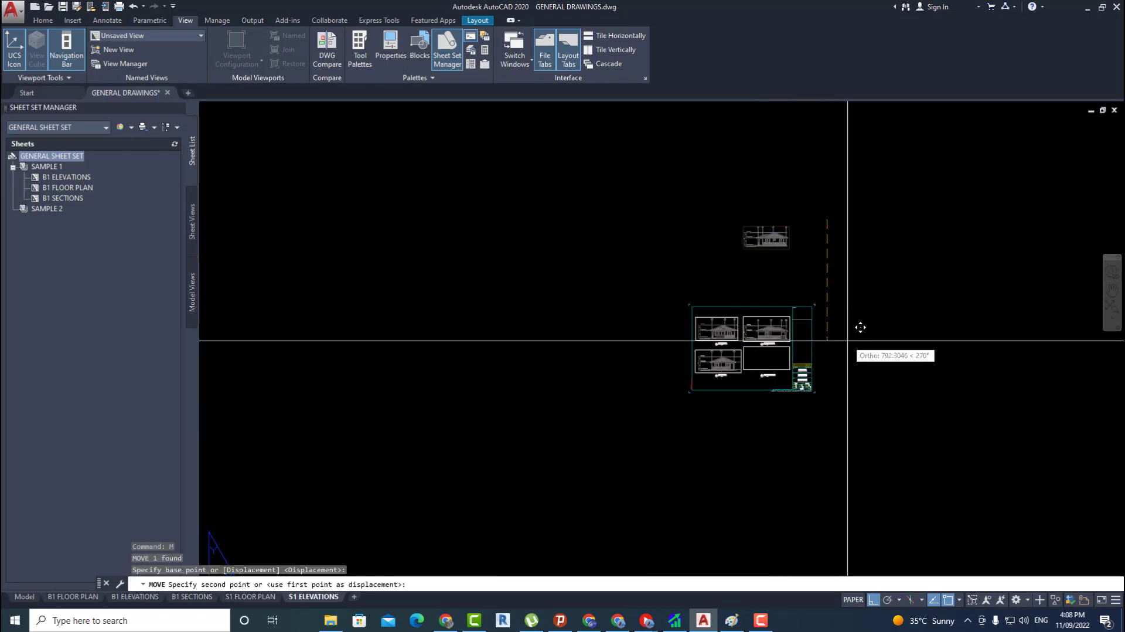
pyautogui.click(798, 370)
# - Raise the lower-right viewport's top edge slightly so that it clears the grid bubbles 1 to 4
pyautogui.scroll(4, 798, 371)
pyautogui.scroll(2, 739, 237)
pyautogui.click(755, 229)
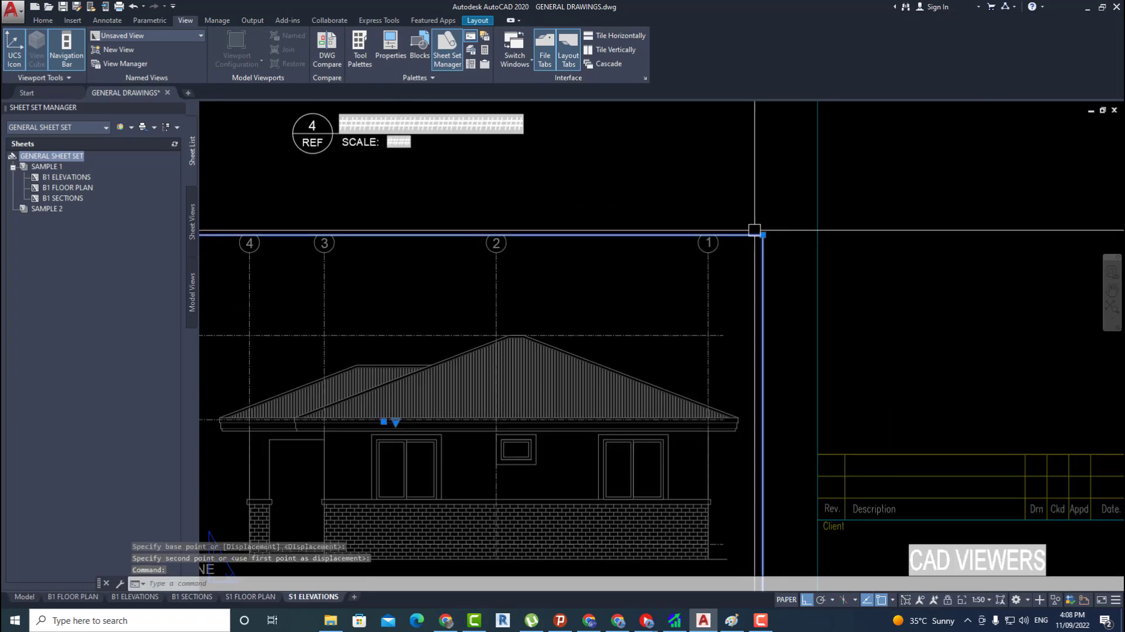
pyautogui.click(762, 235)
pyautogui.click(762, 223)
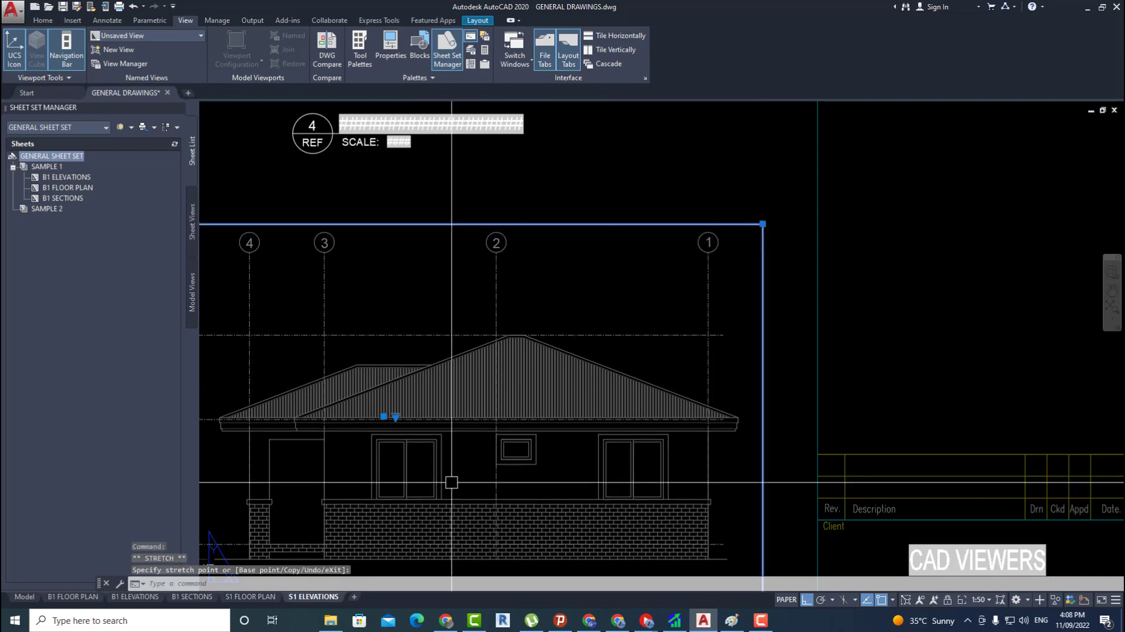
# - Create a copy of the B1 SECTIONS layout at the end of the layouts
pyautogui.rightClick(194, 596)
pyautogui.click(242, 451)
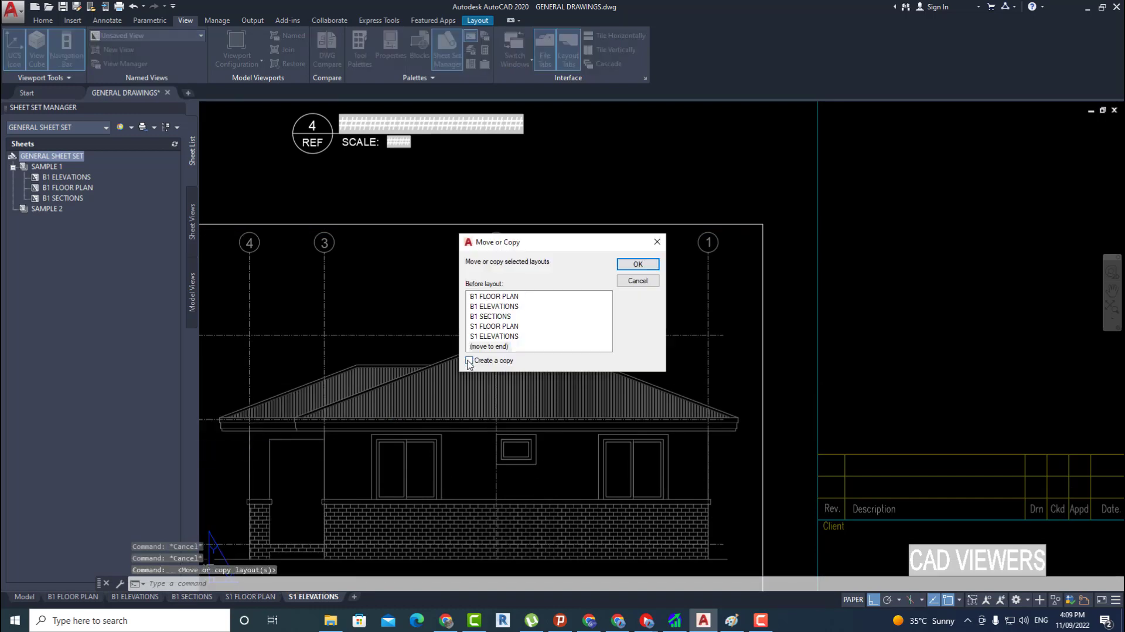
pyautogui.click(638, 265)
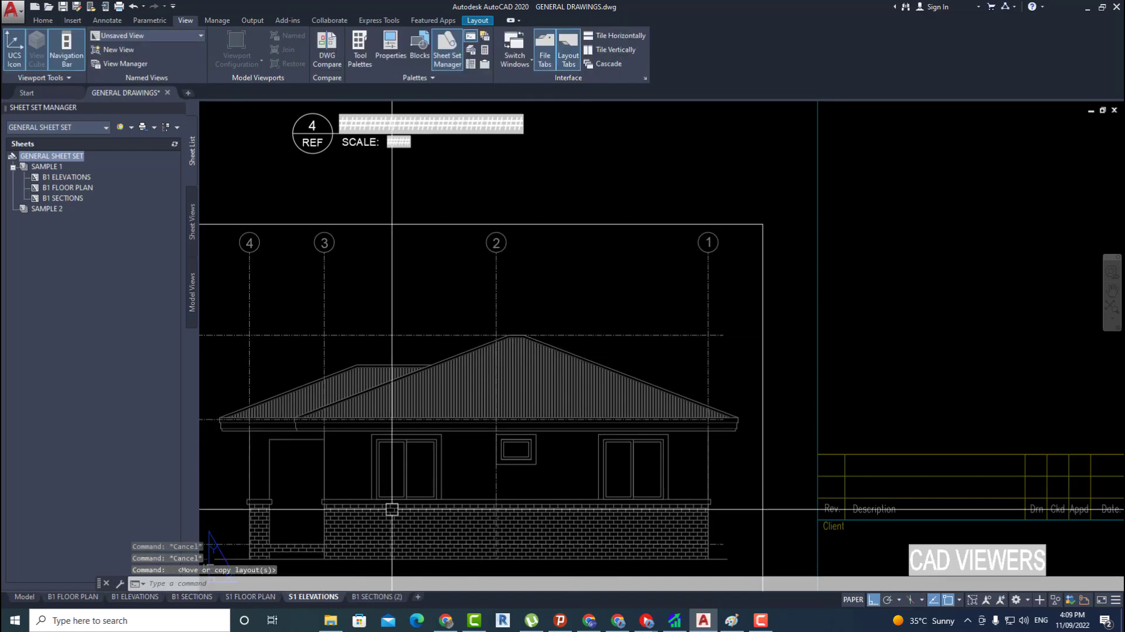
# - Open the copied sections layout and rename it S1 SECTIONS
pyautogui.click(364, 597)
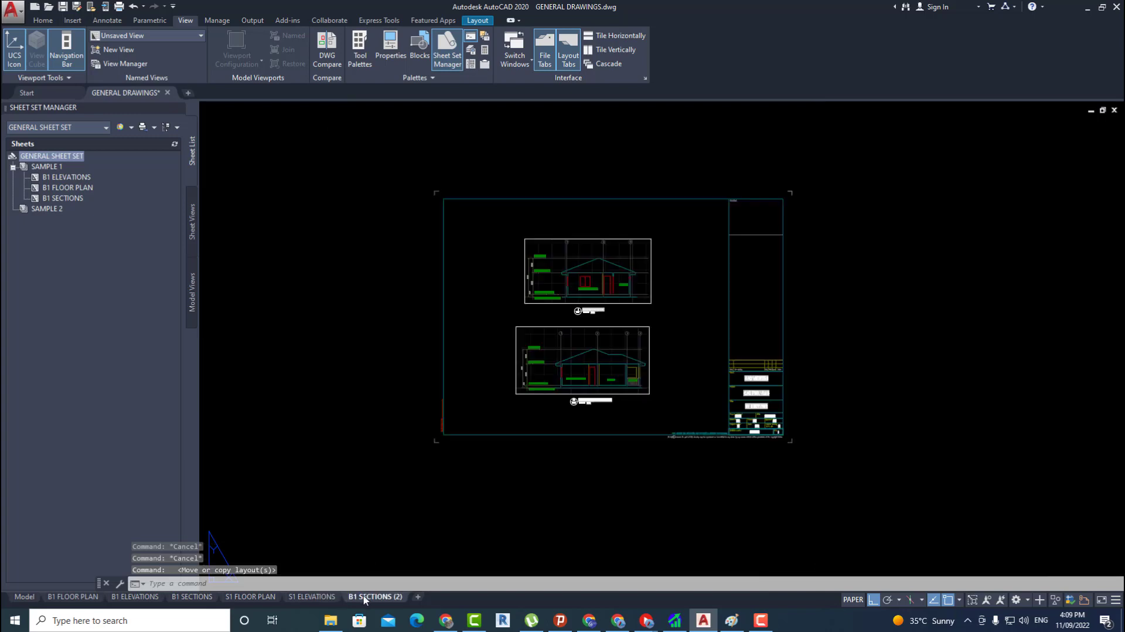
pyautogui.rightClick(364, 596)
pyautogui.click(403, 437)
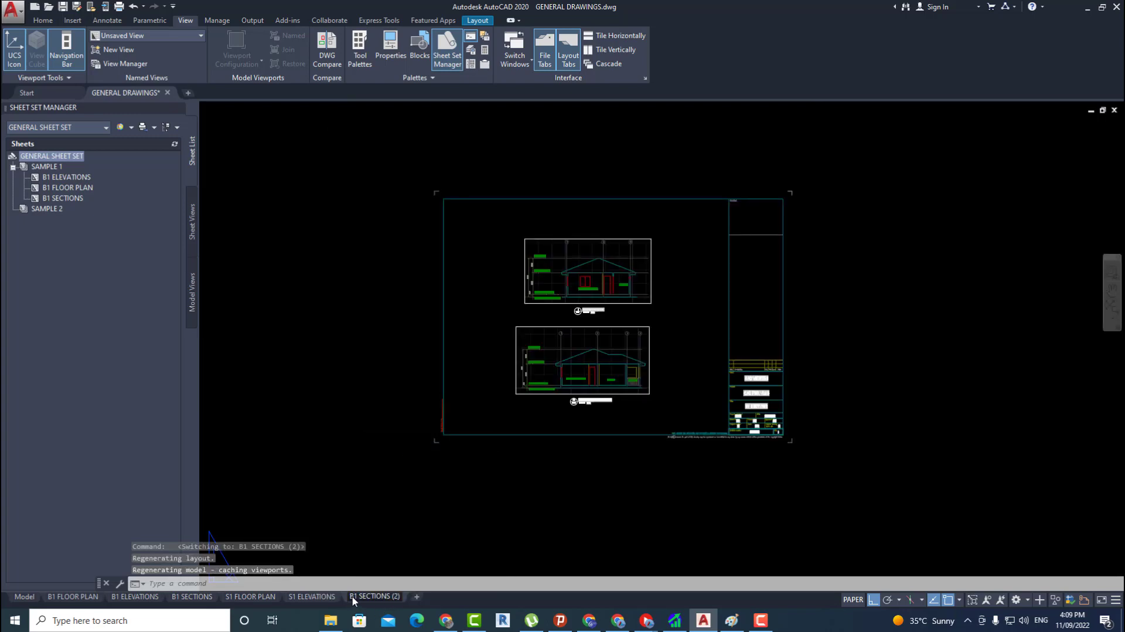
pyautogui.press('BackSpace')
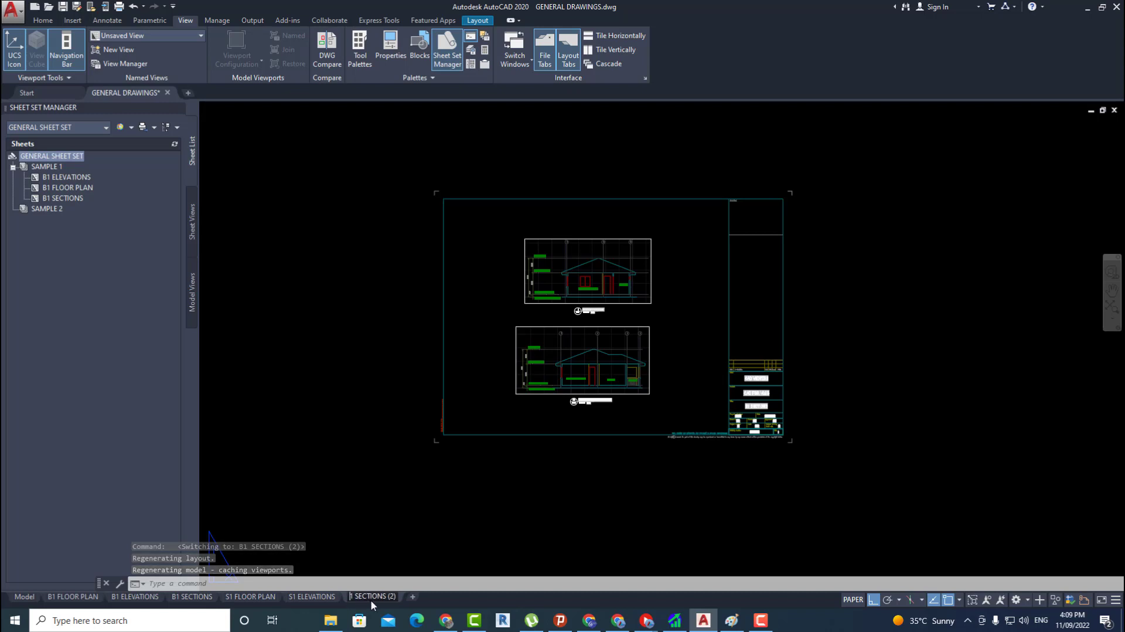
pyautogui.write('S')
pyautogui.click(391, 599)
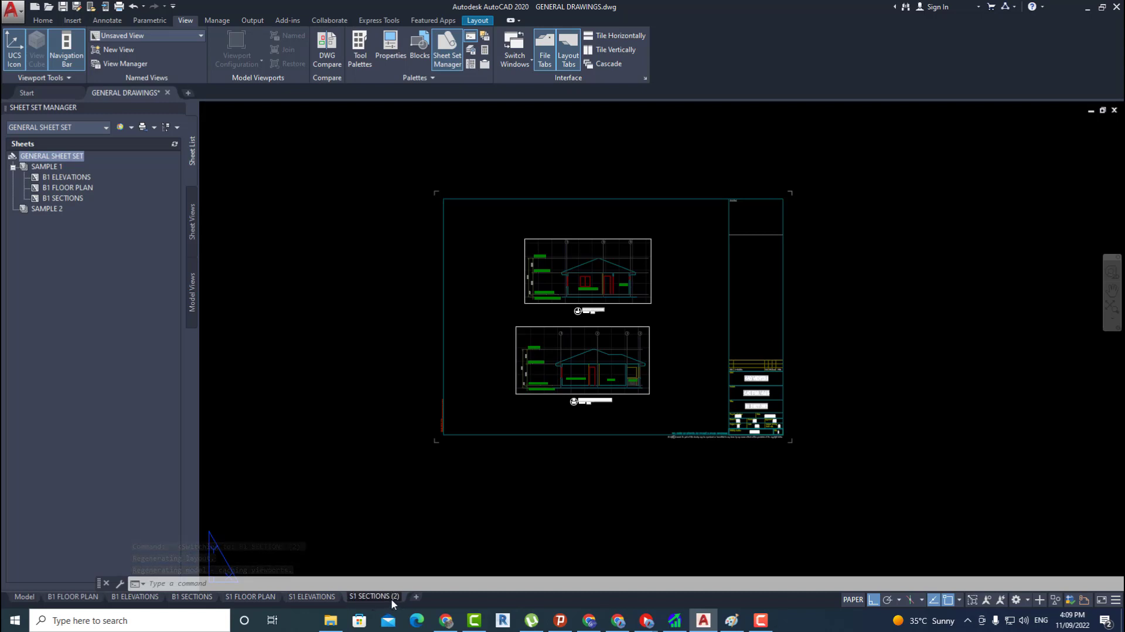
pyautogui.press('Delete')
pyautogui.press('Delete')
pyautogui.press('Delete')
pyautogui.click(455, 511)
# - Stretch the upper section viewport's top edge upward past the corresponding XREF DRAWING 2 section
pyautogui.click(589, 425)
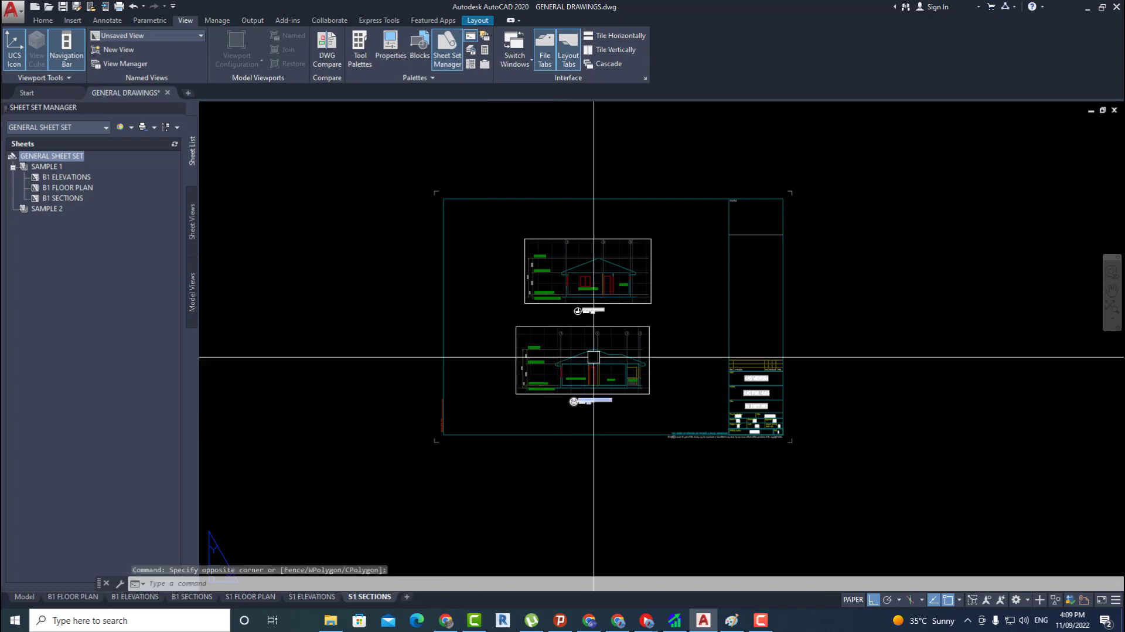
pyautogui.moveTo(608, 313); pyautogui.dragTo(605, 528, button='middle')
pyautogui.click(647, 493)
pyautogui.scroll(-6, 647, 493)
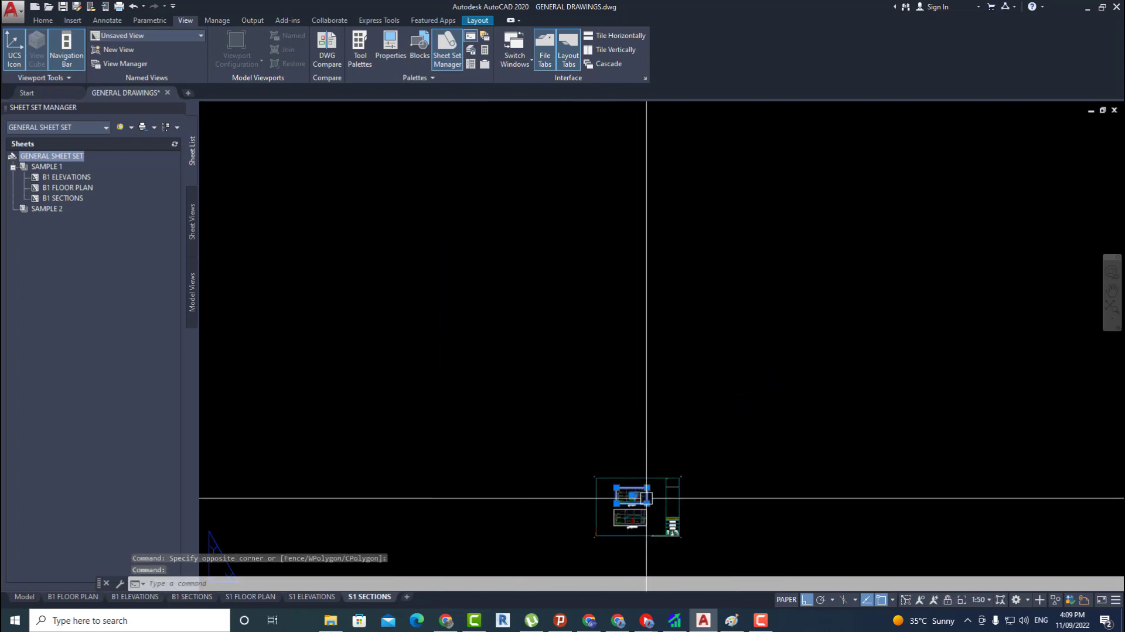
pyautogui.click(647, 486)
pyautogui.click(646, 310)
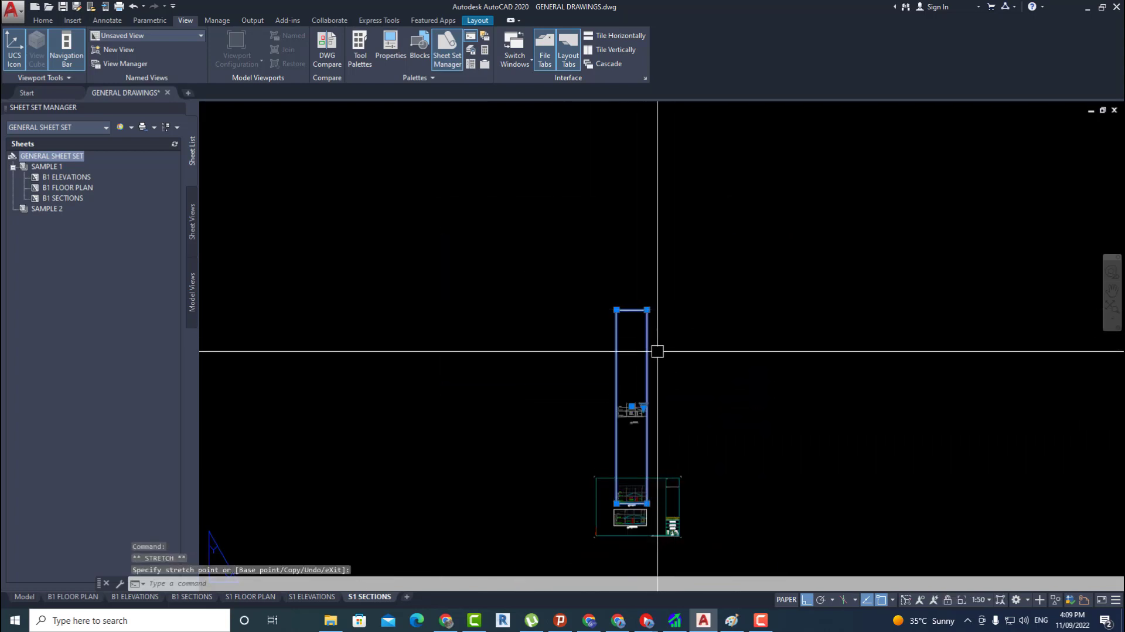
# - Raise the upper section viewport's bottom edge to between the XREF DRAWING 2 section's natural grade line and its title
pyautogui.click(647, 503)
pyautogui.scroll(6, 658, 439)
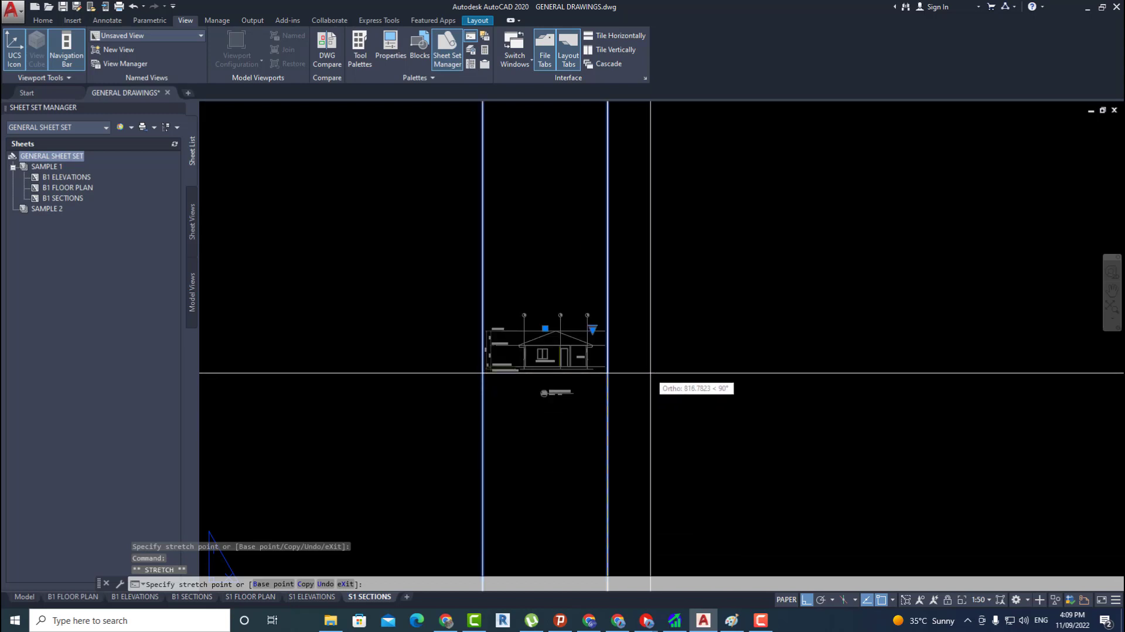
pyautogui.click(651, 372)
pyautogui.scroll(-1, 628, 413)
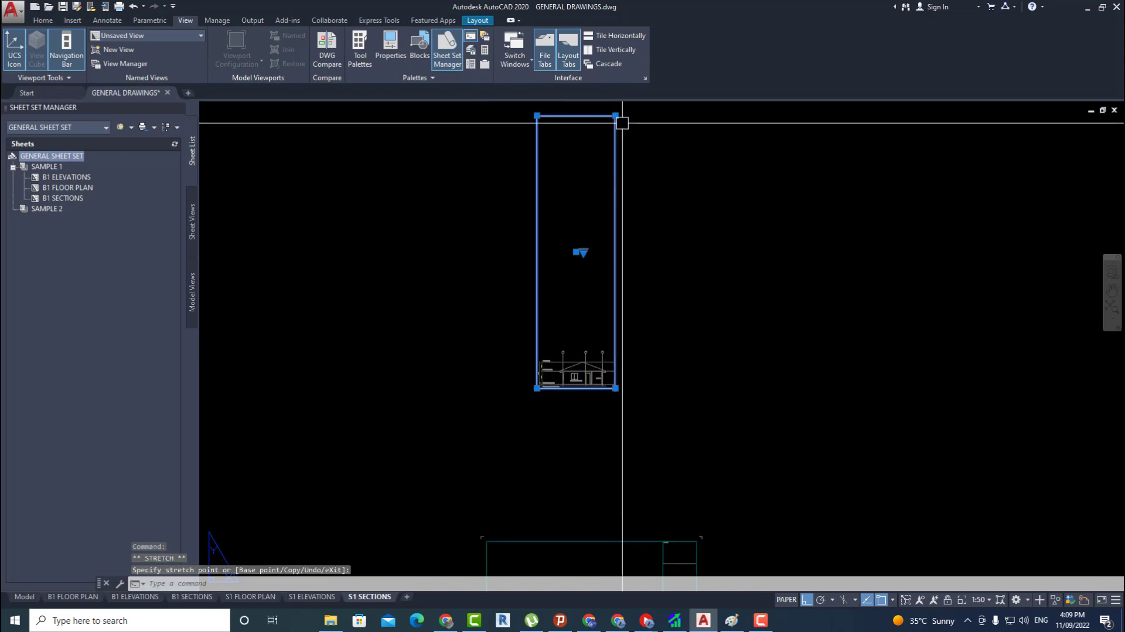
pyautogui.scroll(4, 615, 344)
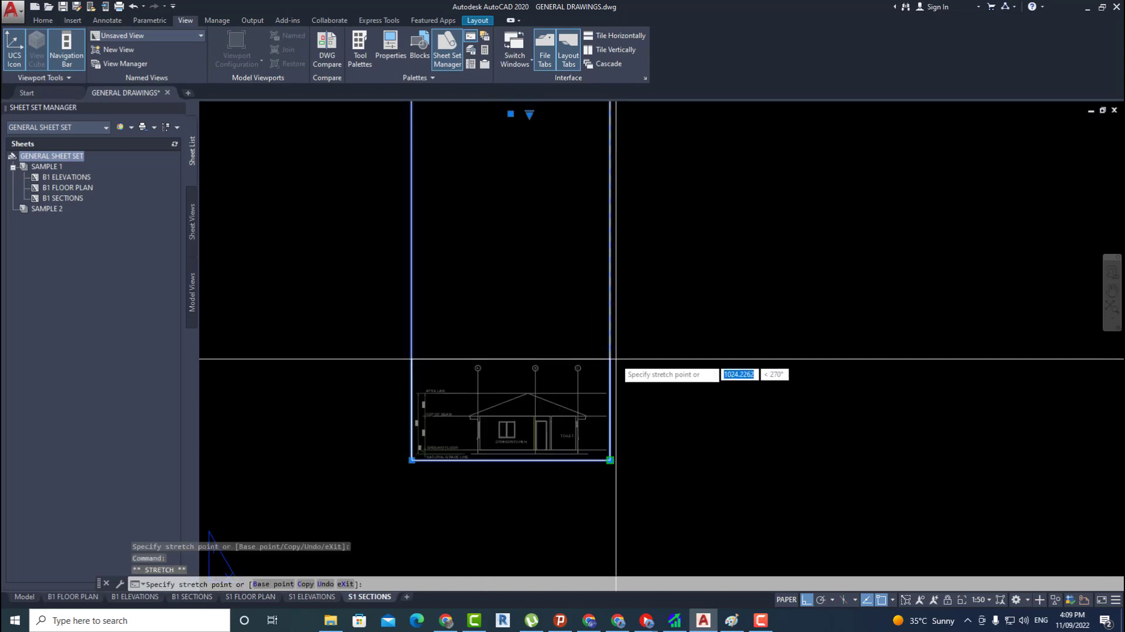
pyautogui.scroll(-6, 616, 359)
pyautogui.write('m')
pyautogui.press('Return')
pyautogui.press('Escape')
pyautogui.press('Escape')
# - Lower the upper section viewport's top edge to just above the section's grid bubbles
pyautogui.click(618, 229)
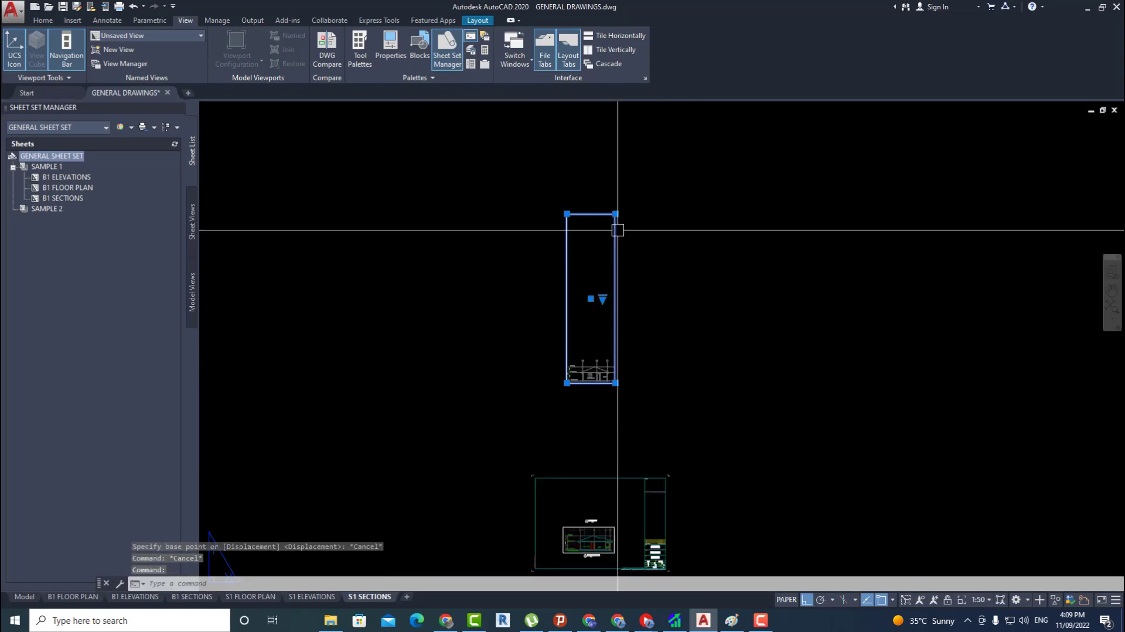
pyautogui.click(617, 217)
pyautogui.scroll(2, 616, 346)
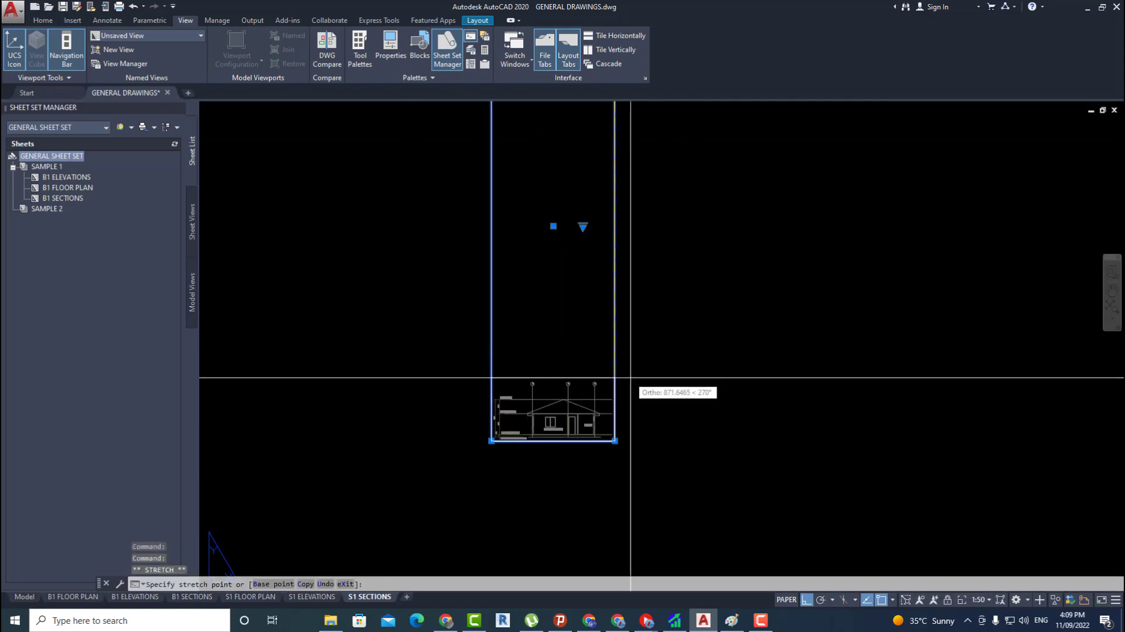
pyautogui.click(615, 378)
# - Move the trimmed upper section viewport straight down onto the sheet, above its view label
pyautogui.scroll(-3, 631, 377)
pyautogui.write('m')
pyautogui.press('Return')
pyautogui.click(691, 334)
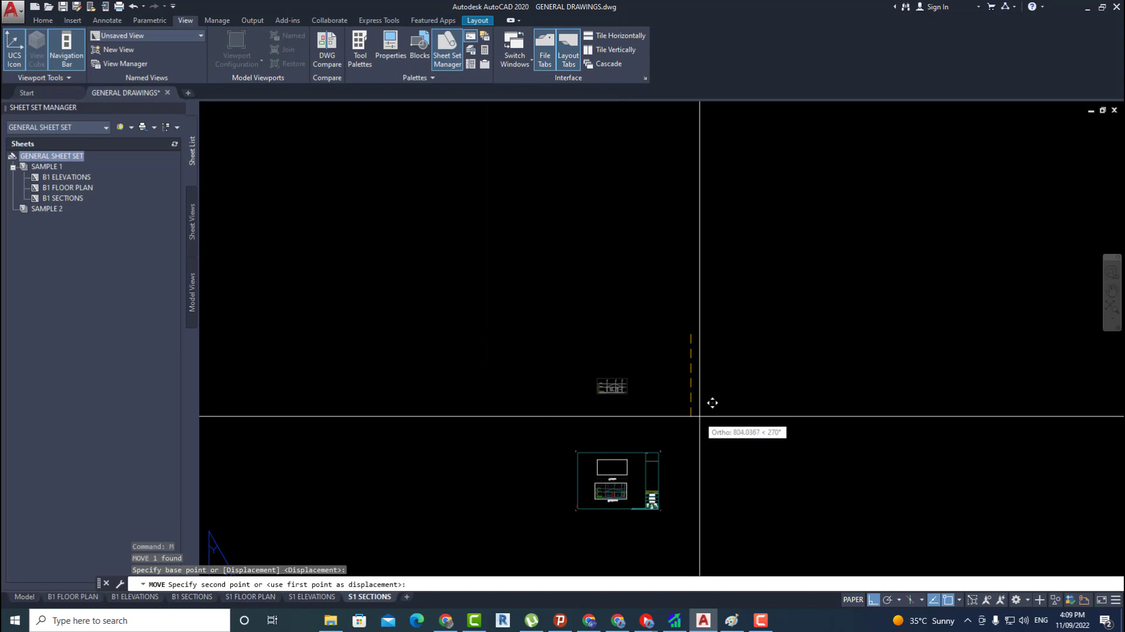
pyautogui.click(690, 415)
pyautogui.scroll(3, 643, 502)
# - Stretch the lower section viewport's top edge upward past the corresponding XREF DRAWING 2 section
pyautogui.click(563, 455)
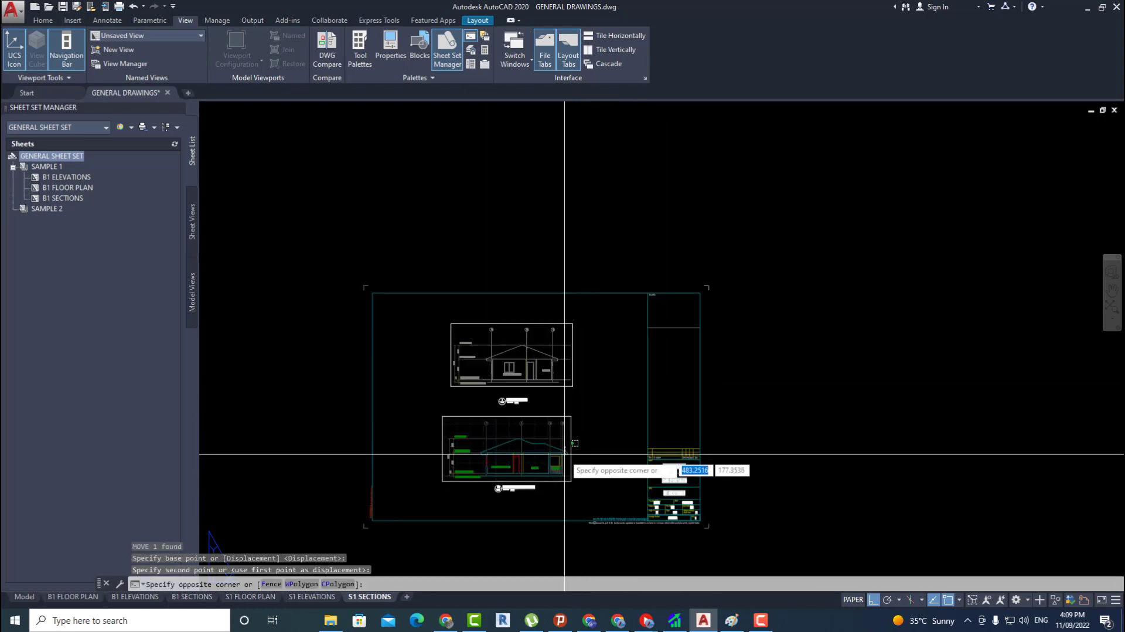
pyautogui.scroll(-3, 563, 455)
pyautogui.click(564, 461)
pyautogui.click(566, 457)
pyautogui.click(567, 445)
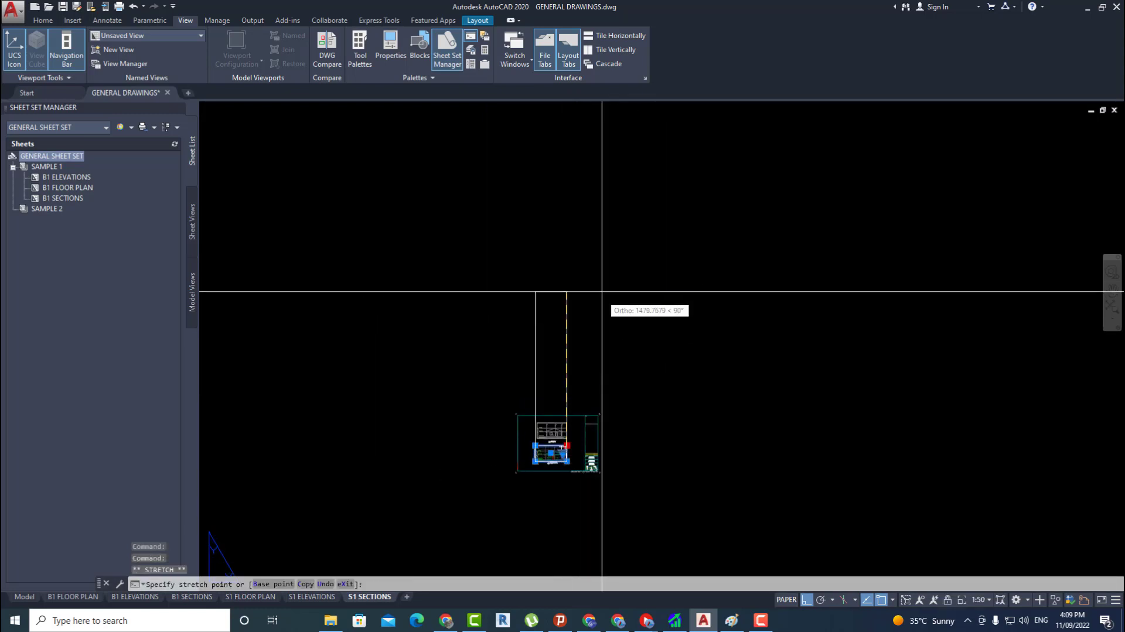
pyautogui.click(595, 282)
# - Raise the lower section viewport's bottom edge to just beneath the XREF DRAWING 2 section's natural grade line
pyautogui.scroll(5, 571, 466)
pyautogui.click(511, 470)
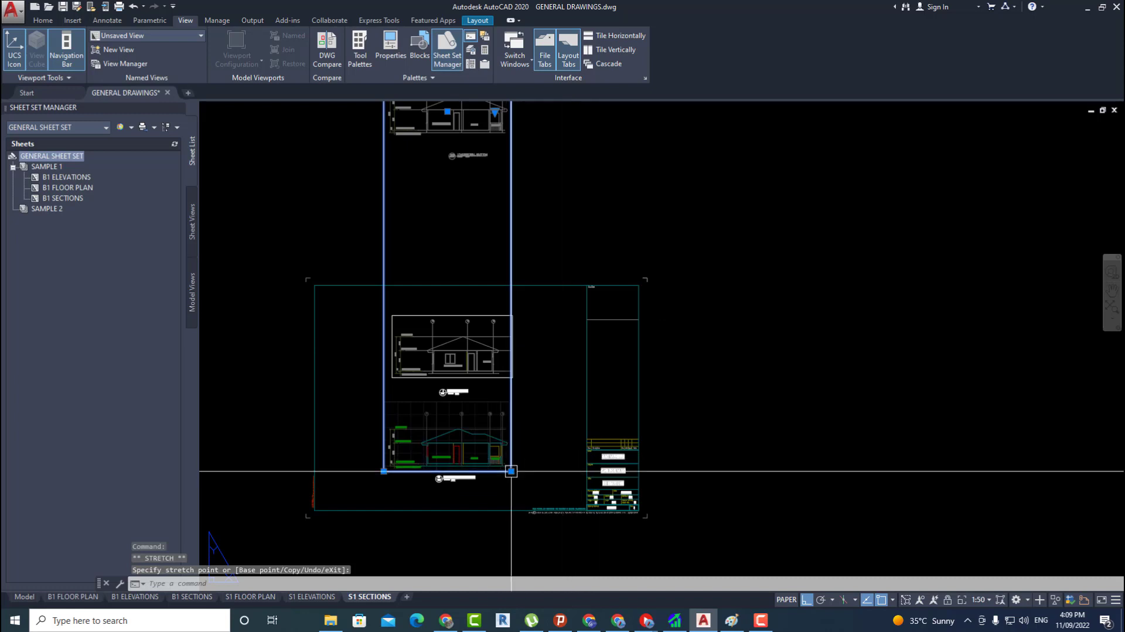
pyautogui.scroll(3, 592, 387)
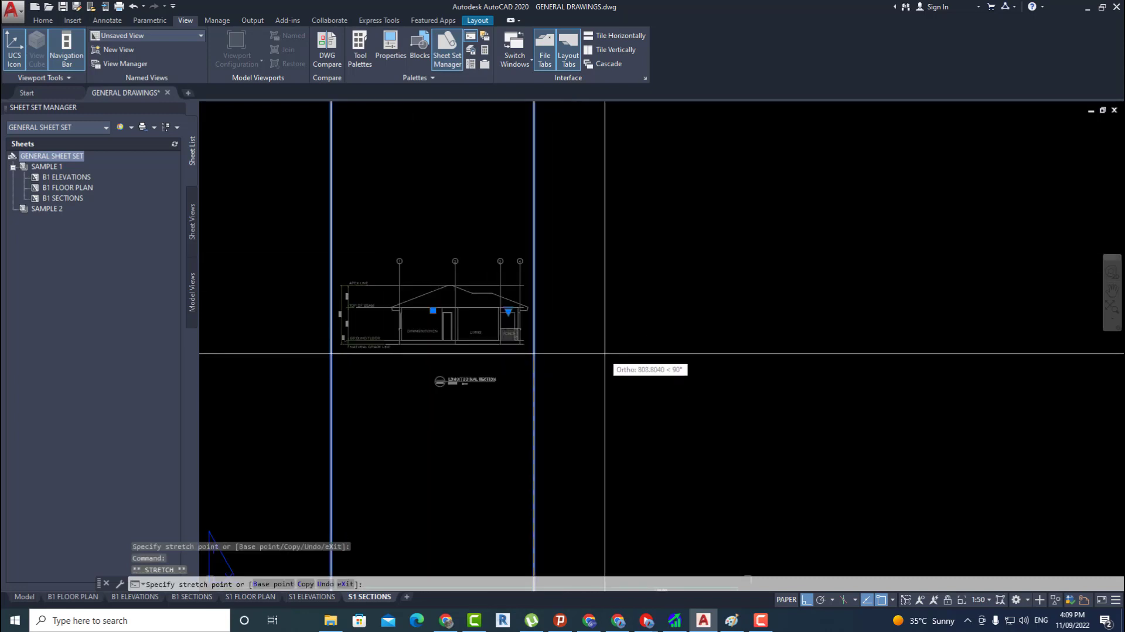
pyautogui.click(568, 349)
# - Lower the lower section viewport's top edge to just above its section's grid bubbles
pyautogui.scroll(-4, 615, 457)
pyautogui.click(587, 201)
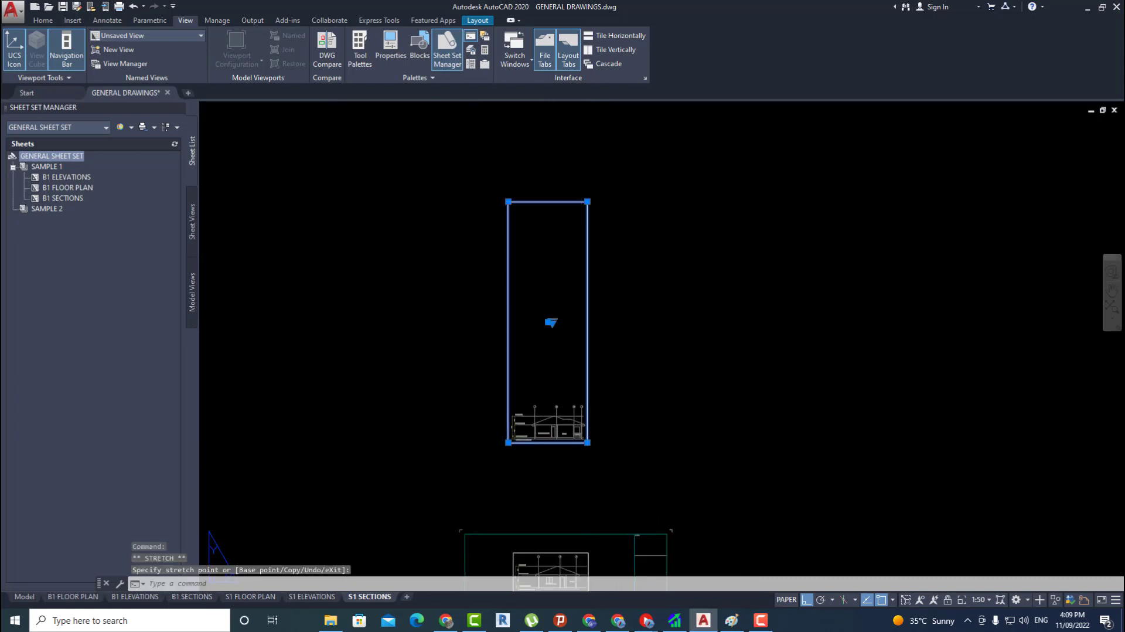
pyautogui.scroll(4, 583, 404)
pyautogui.click(635, 391)
pyautogui.scroll(-3, 570, 379)
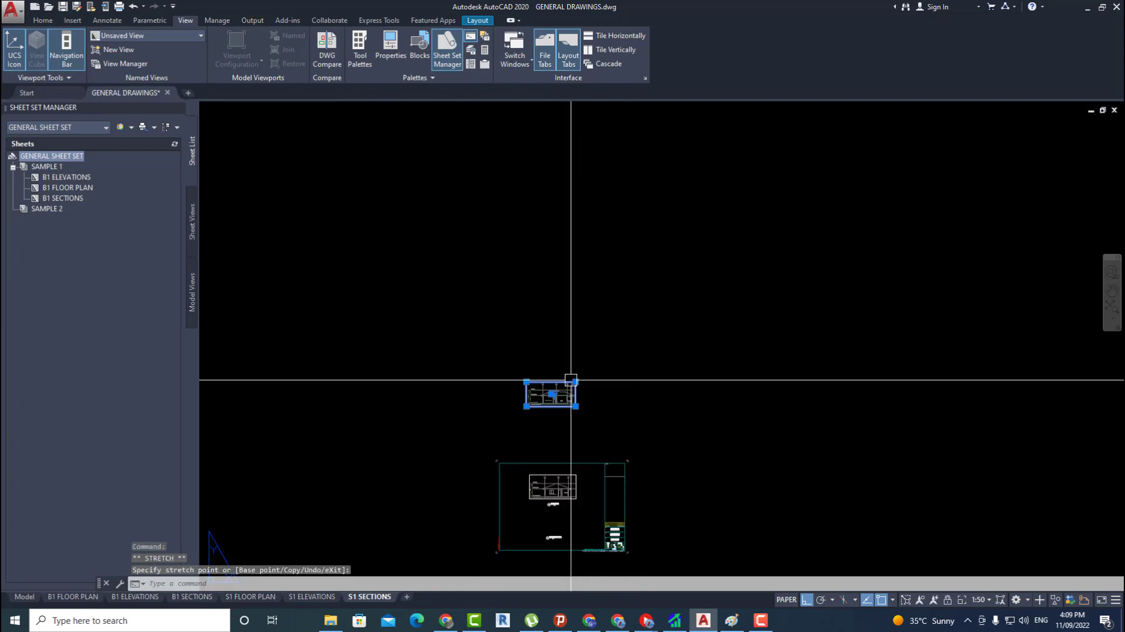
# - Move the trimmed lower section viewport straight down onto the sheet, between the upper section's label and its own
pyautogui.moveTo(569, 420); pyautogui.dragTo(592, 331, button='middle')
pyautogui.write('m')
pyautogui.press('Return')
pyautogui.click(695, 277)
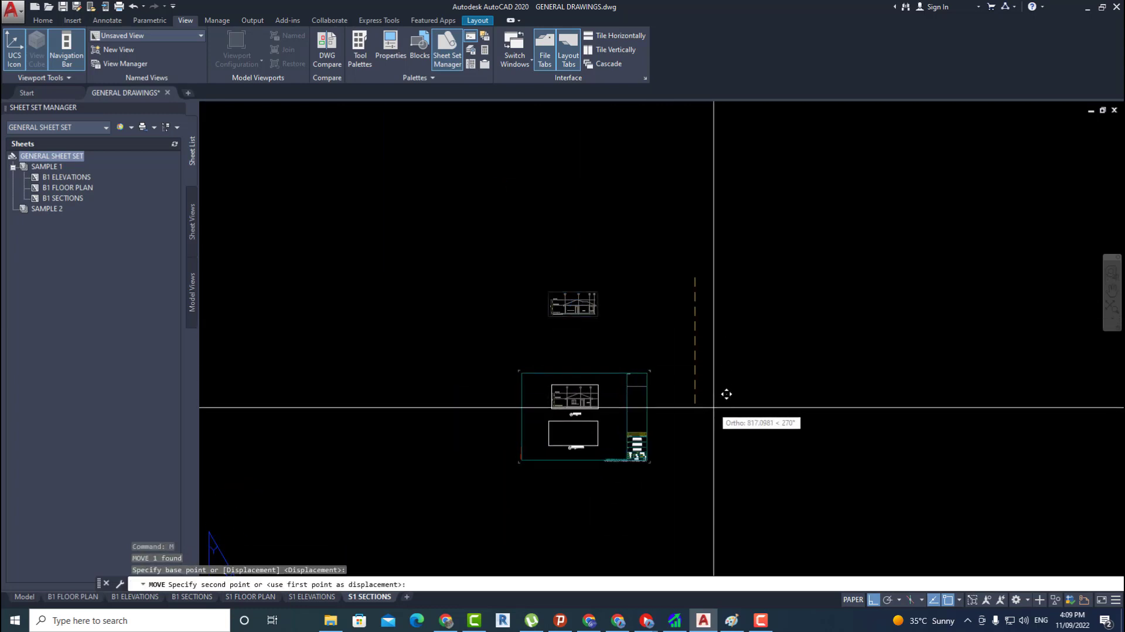
pyautogui.click(715, 404)
pyautogui.scroll(6, 623, 442)
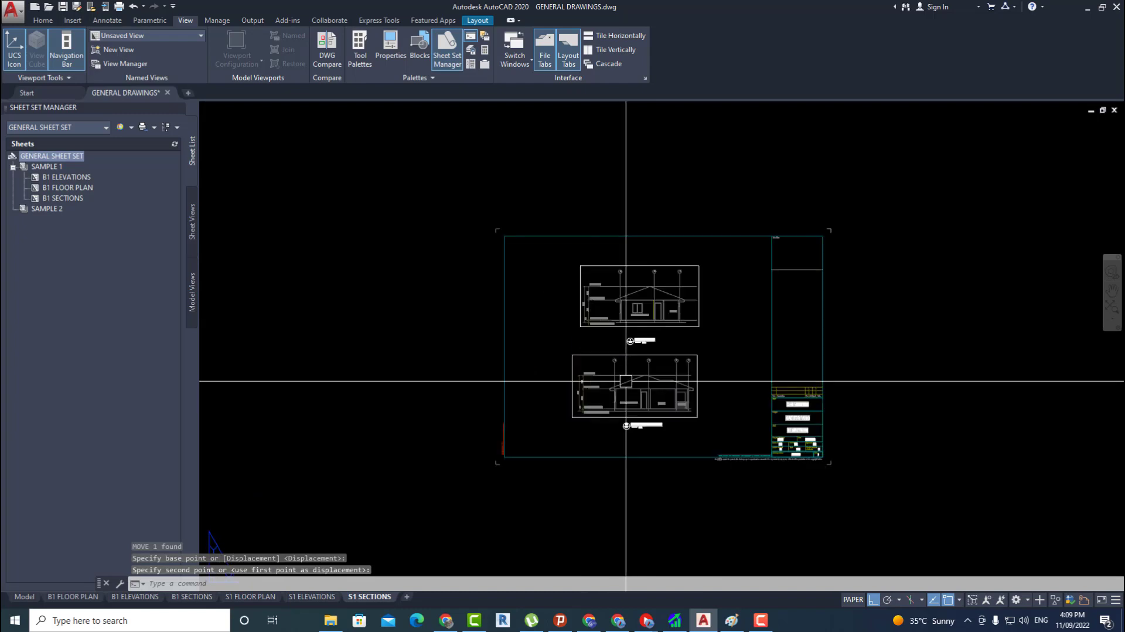
pyautogui.moveTo(636, 358); pyautogui.dragTo(586, 359, button='middle')
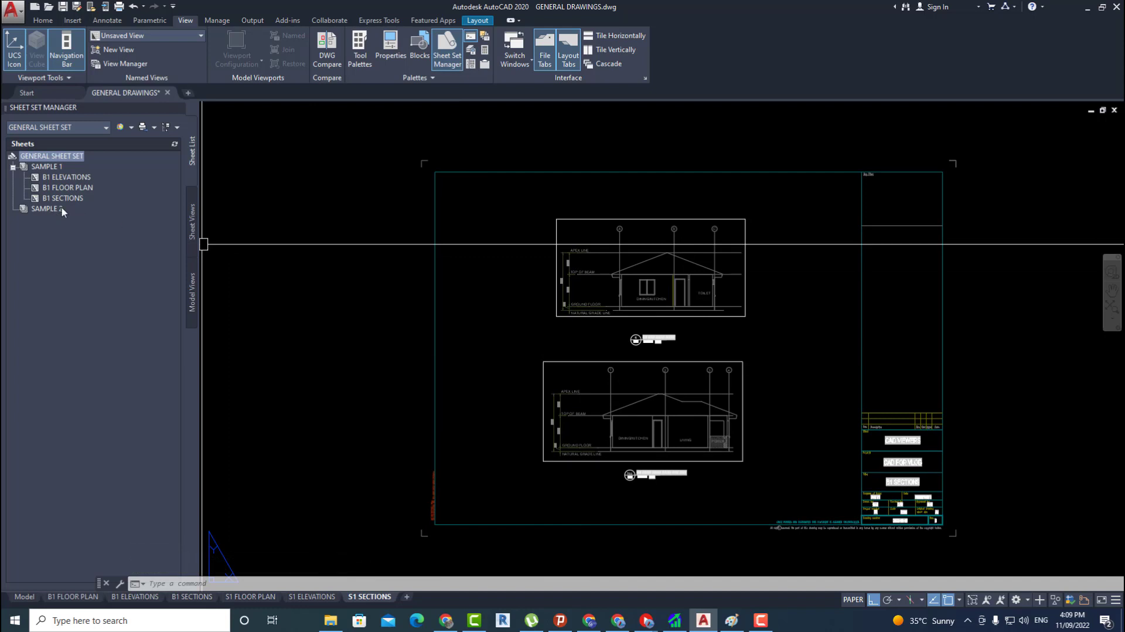
pyautogui.moveTo(609, 358); pyautogui.dragTo(597, 322, button='middle')
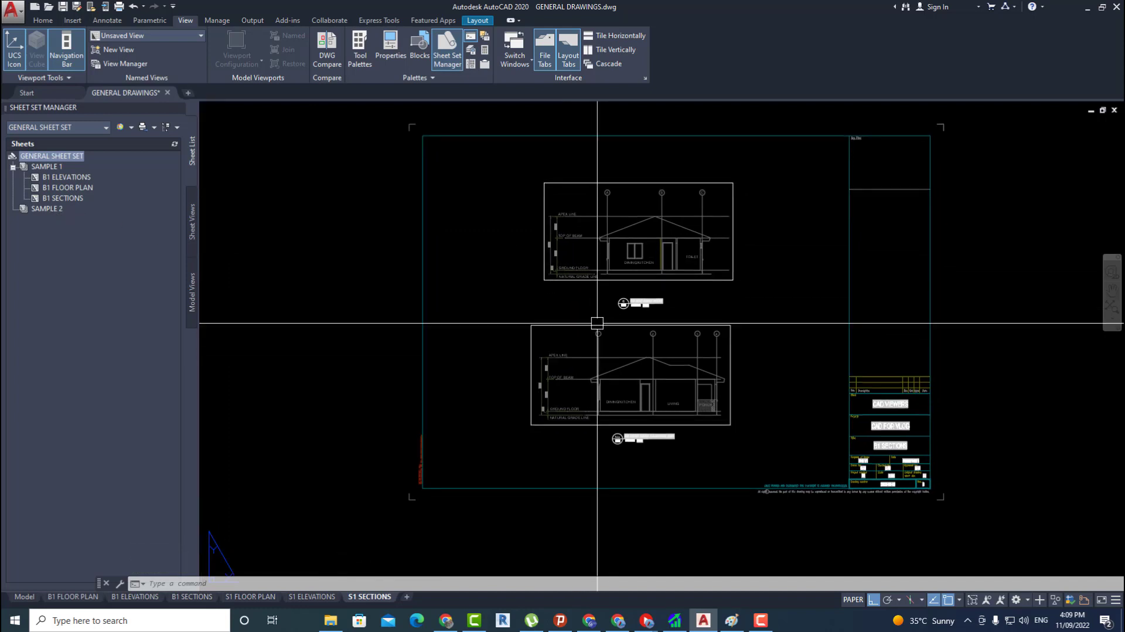
pyautogui.rightClick(49, 209)
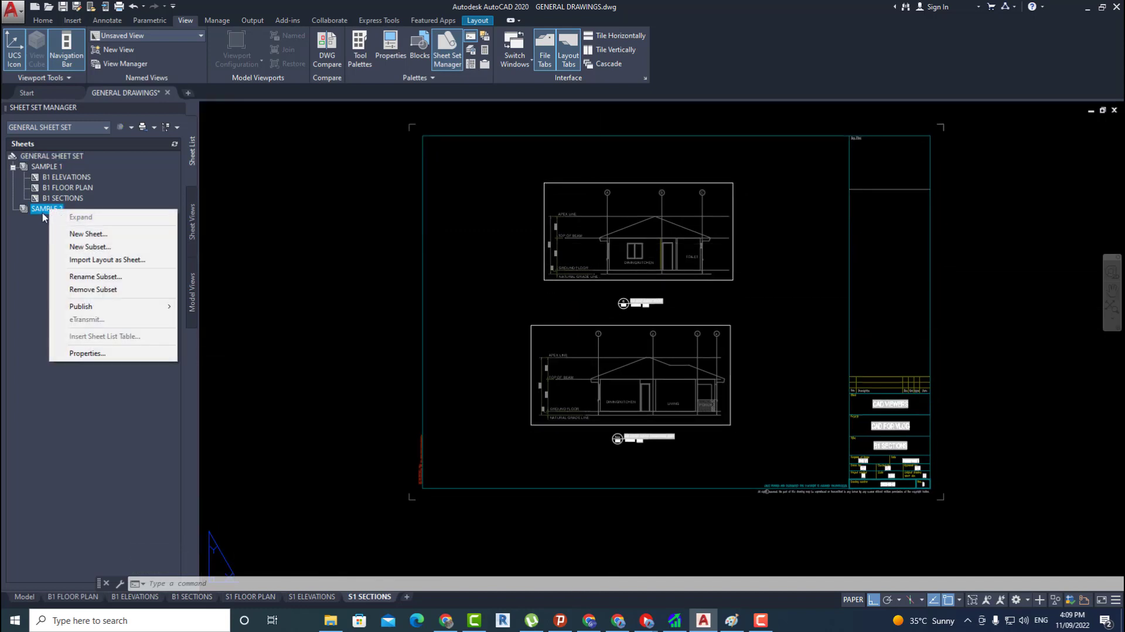
pyautogui.click(111, 263)
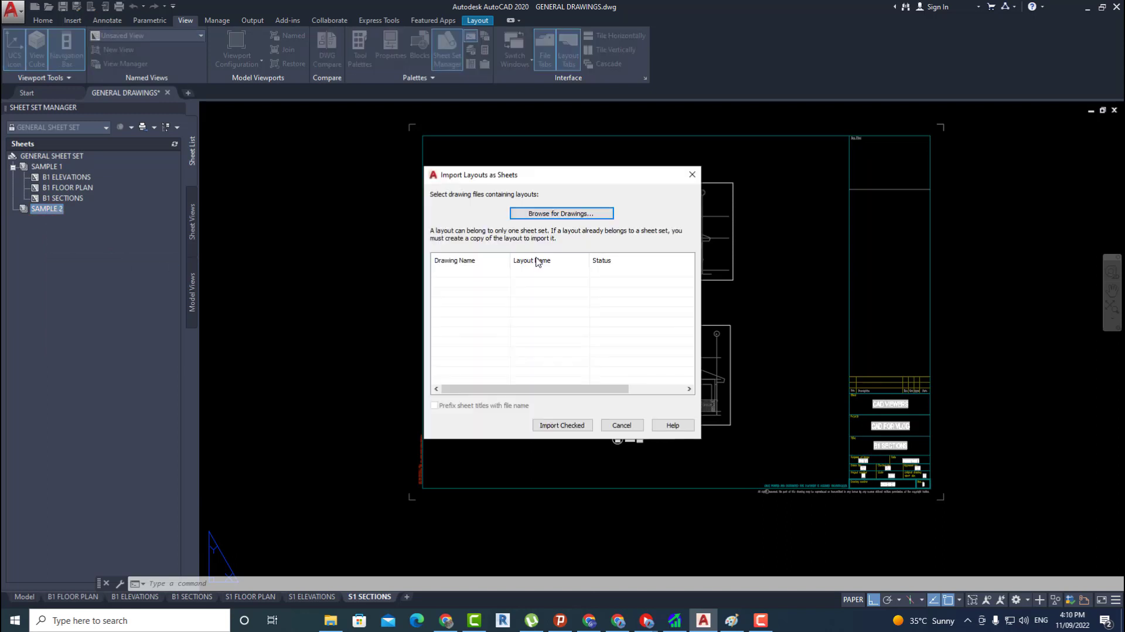
pyautogui.click(561, 215)
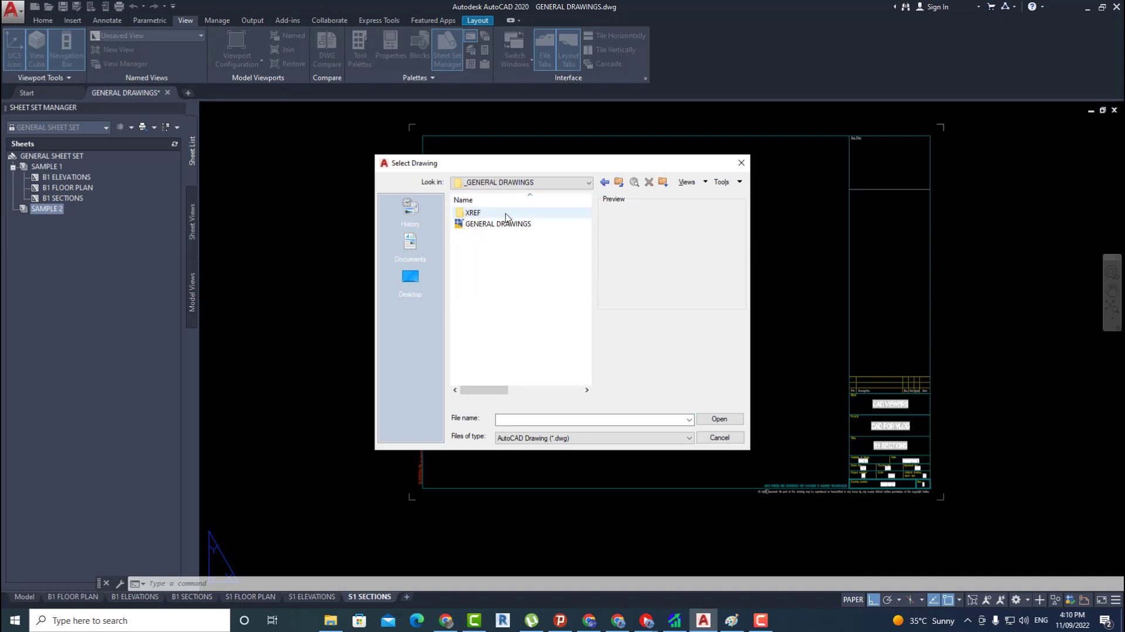
pyautogui.click(486, 224)
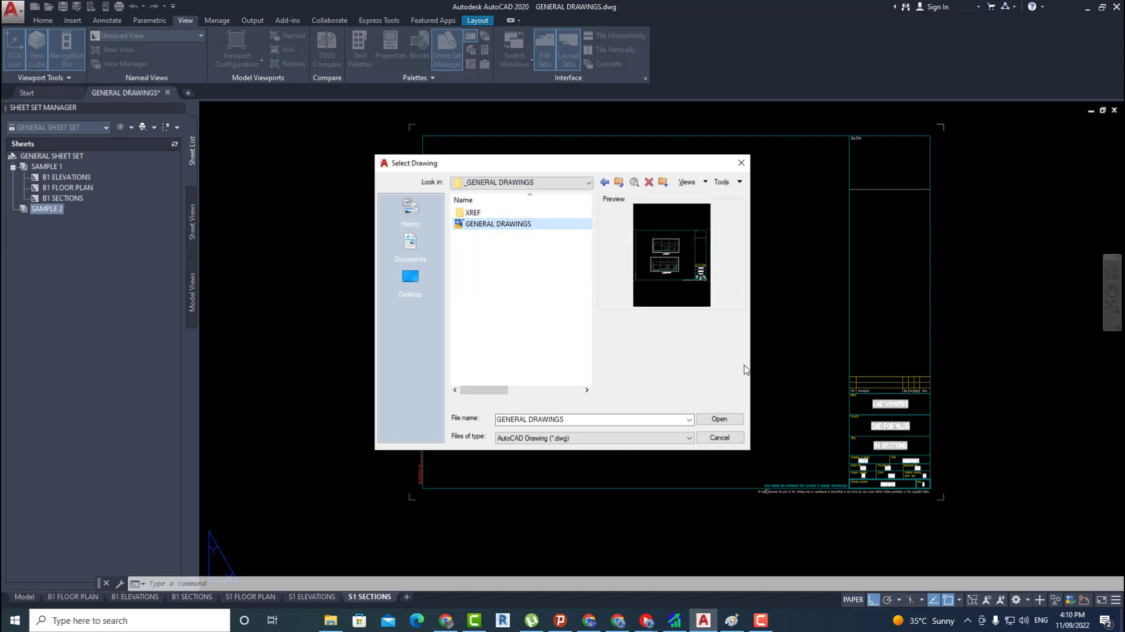
pyautogui.click(713, 438)
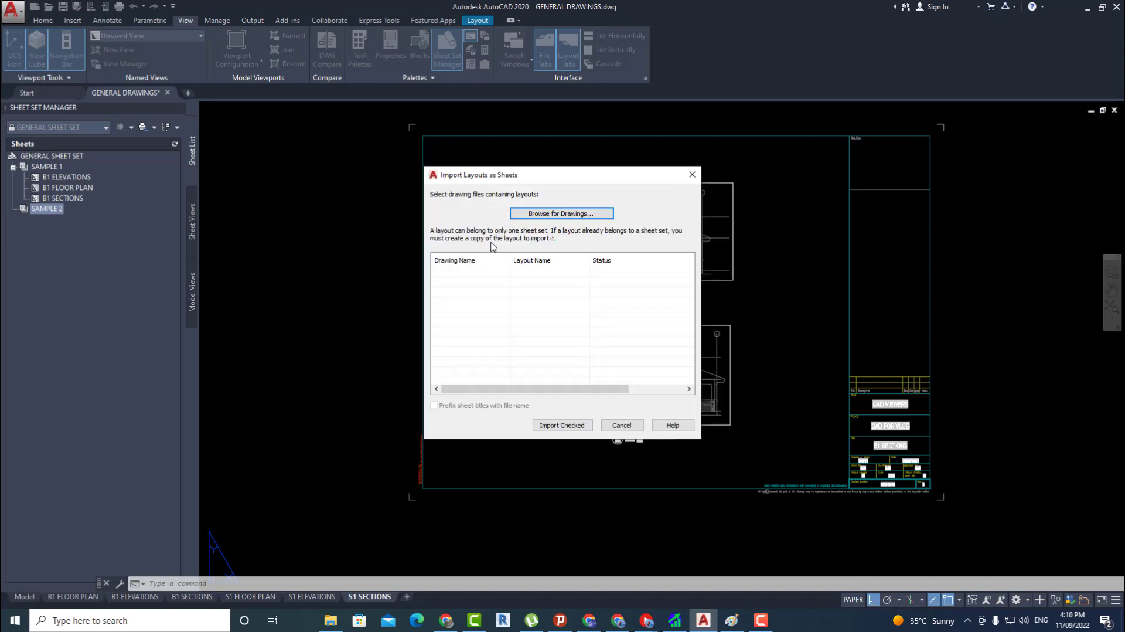
pyautogui.click(620, 426)
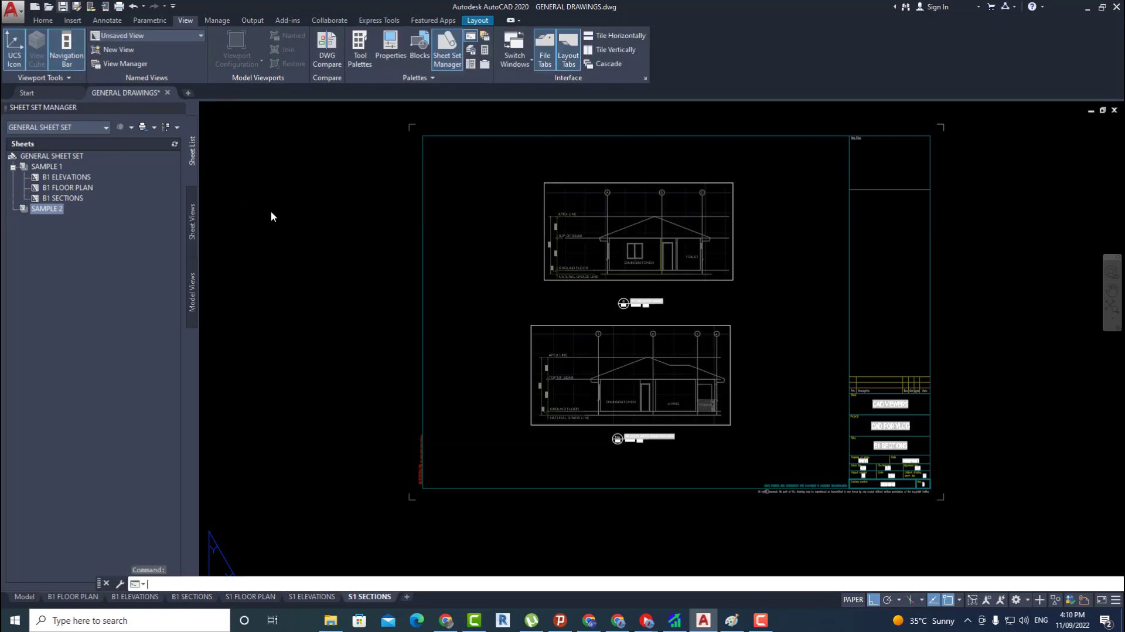
# - Save the drawing and import only the S1 FLOOR PLAN, S1 ELEVATIONS and S1 SECTIONS layouts from GENERAL DRAWINGS into the SAMPLE 2 subset
pyautogui.hotkey('ctrl', 's')
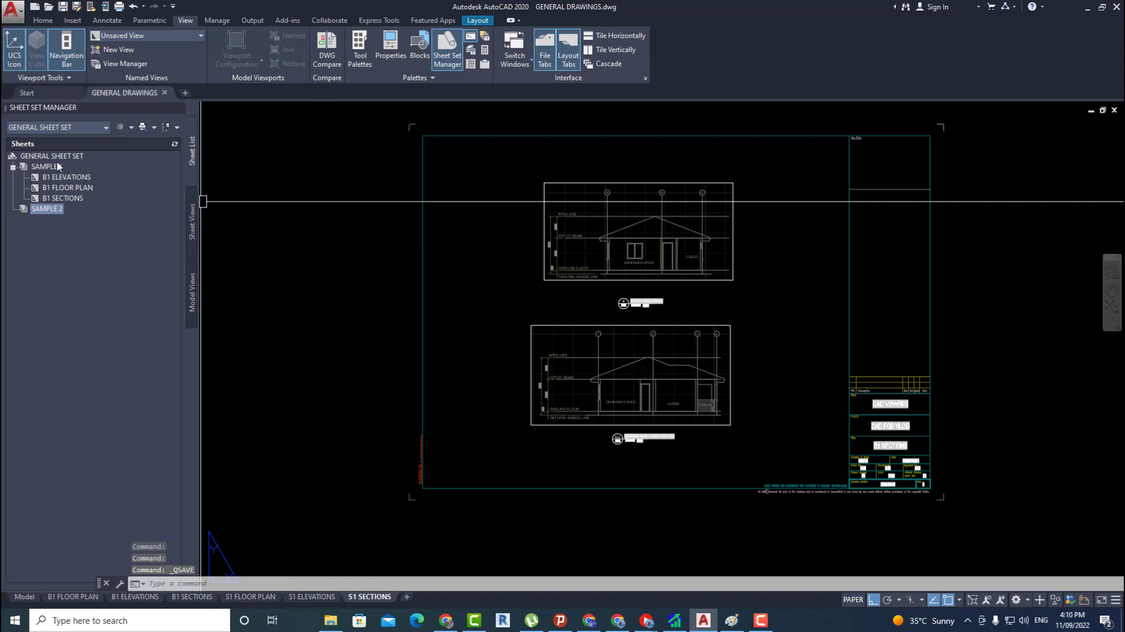
pyautogui.rightClick(43, 209)
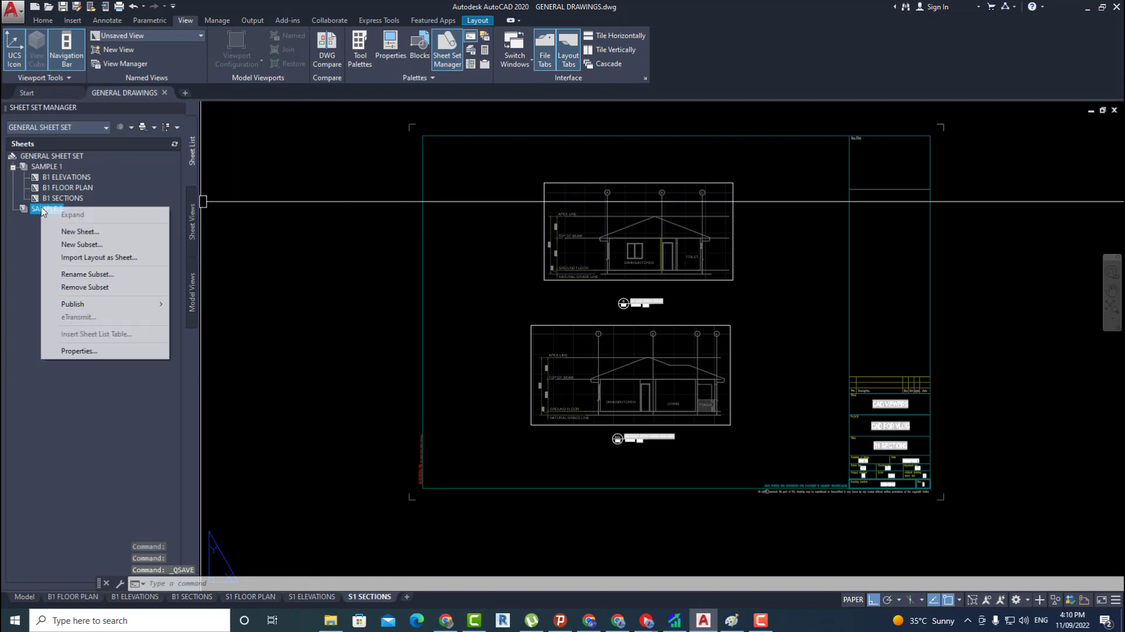
pyautogui.click(94, 258)
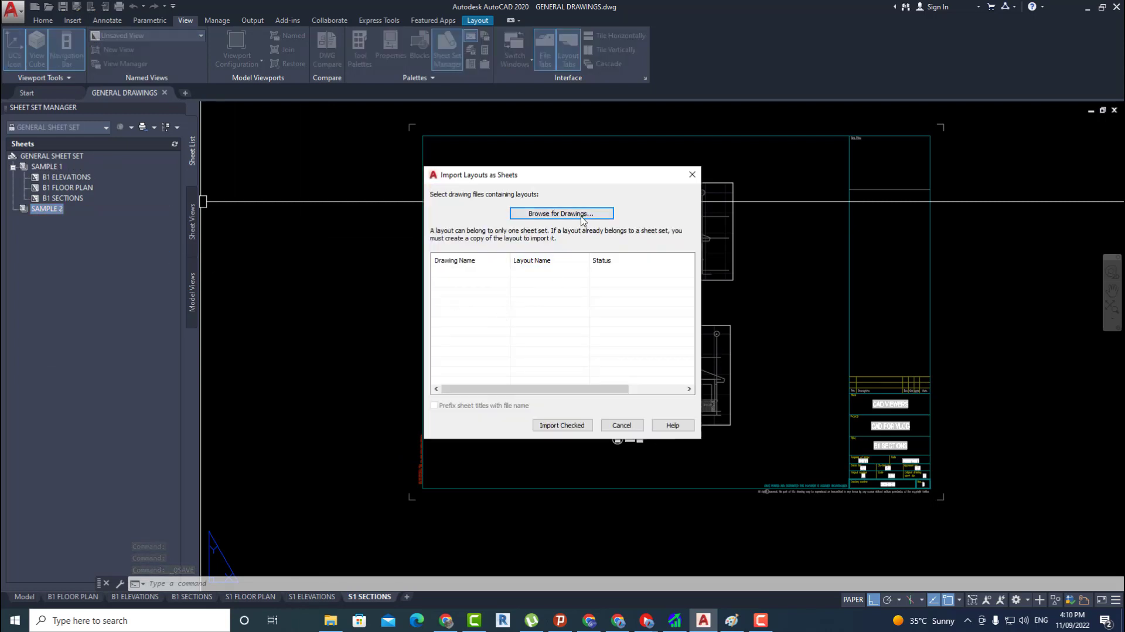
pyautogui.click(584, 214)
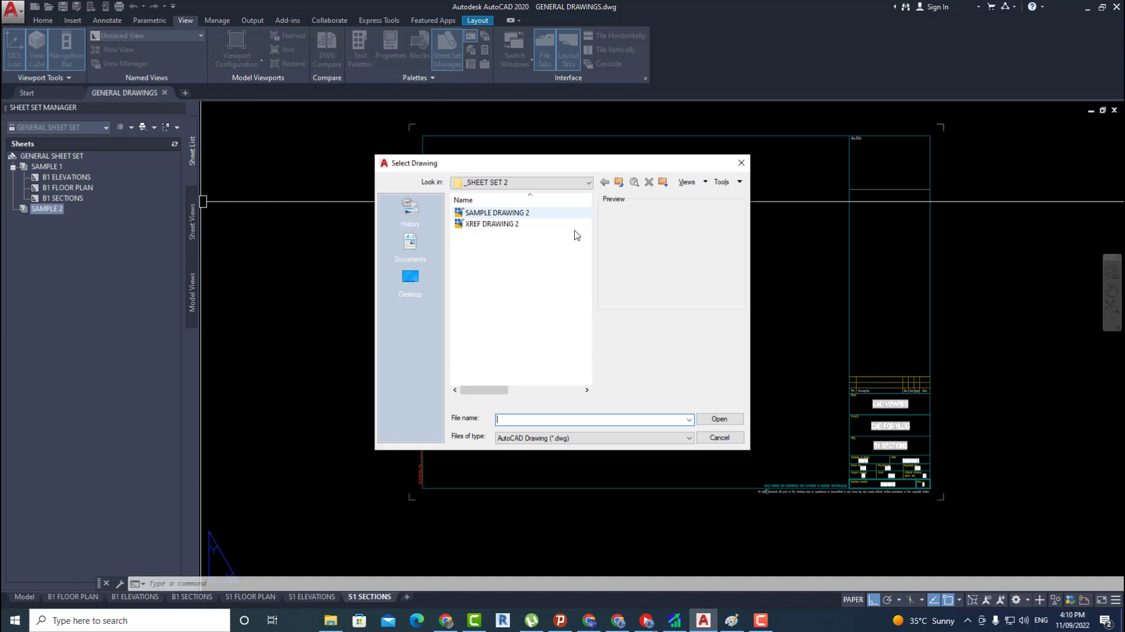
pyautogui.click(619, 182)
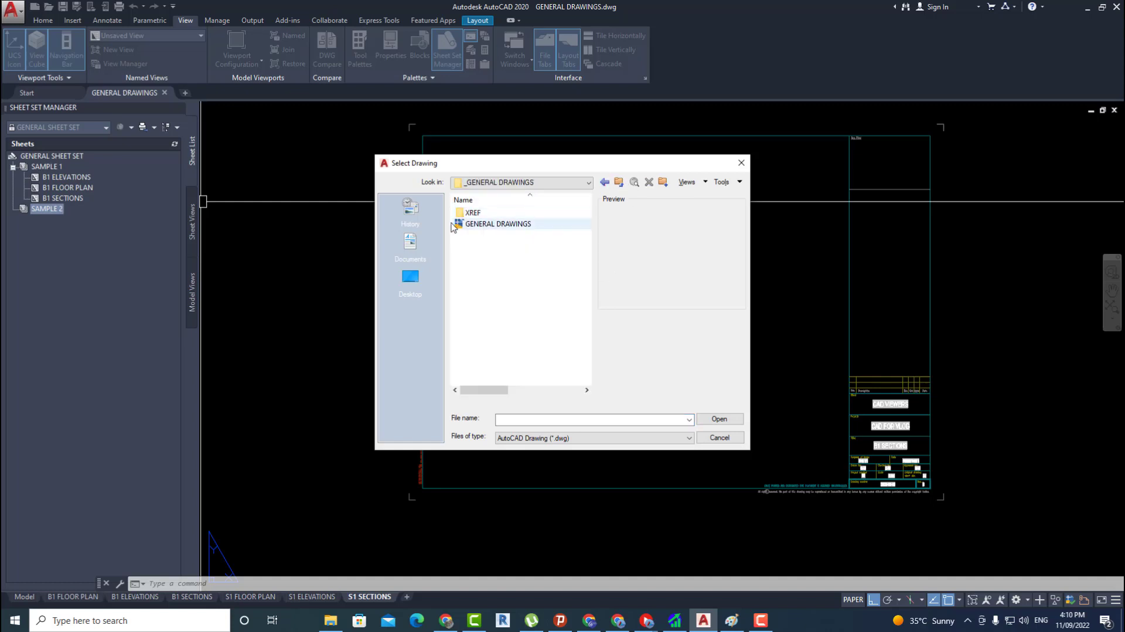
pyautogui.click(507, 226)
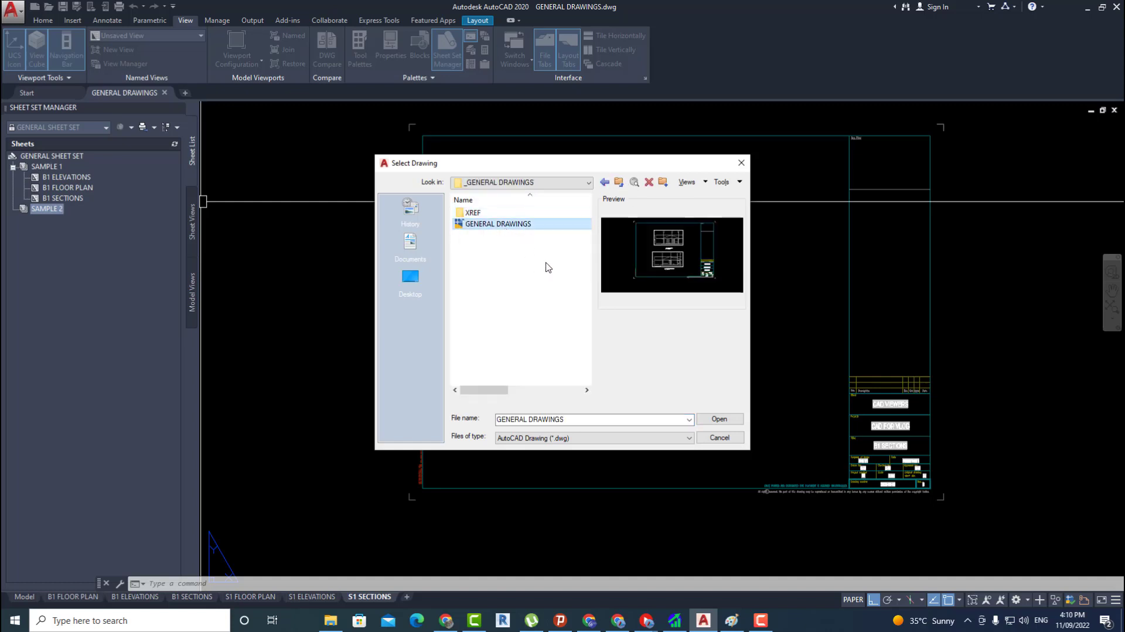
pyautogui.click(712, 420)
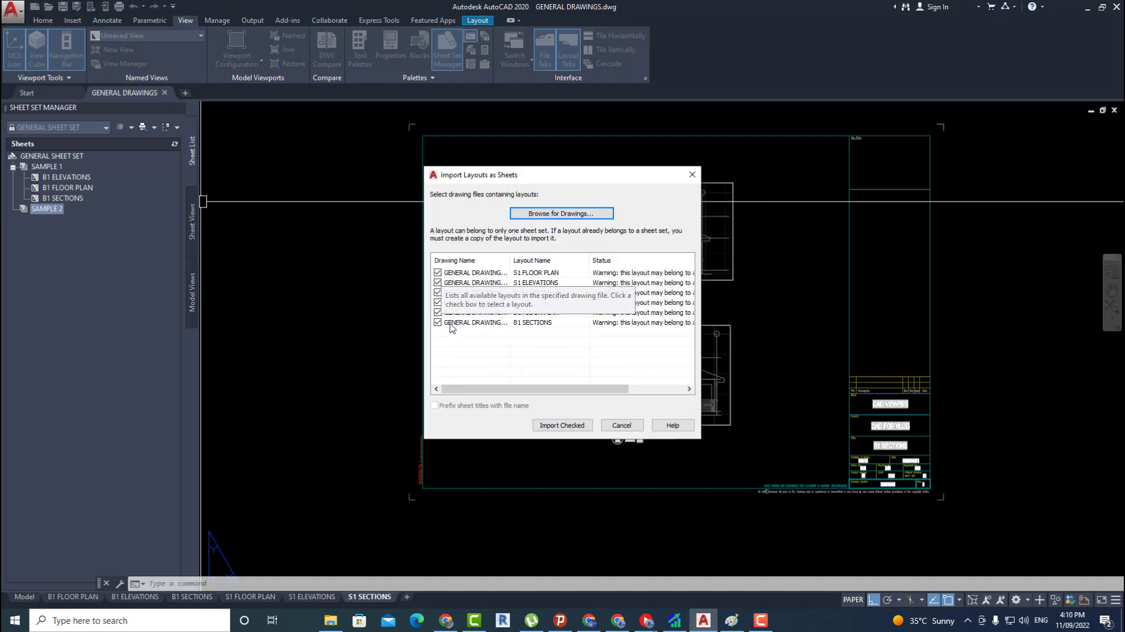
pyautogui.click(437, 302)
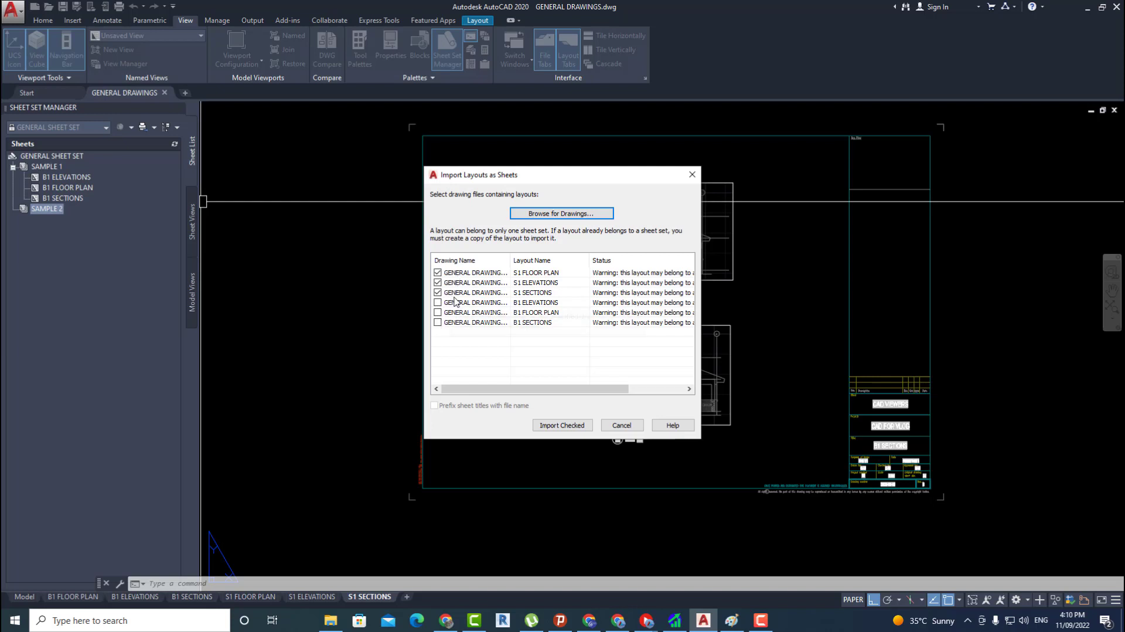
pyautogui.click(577, 425)
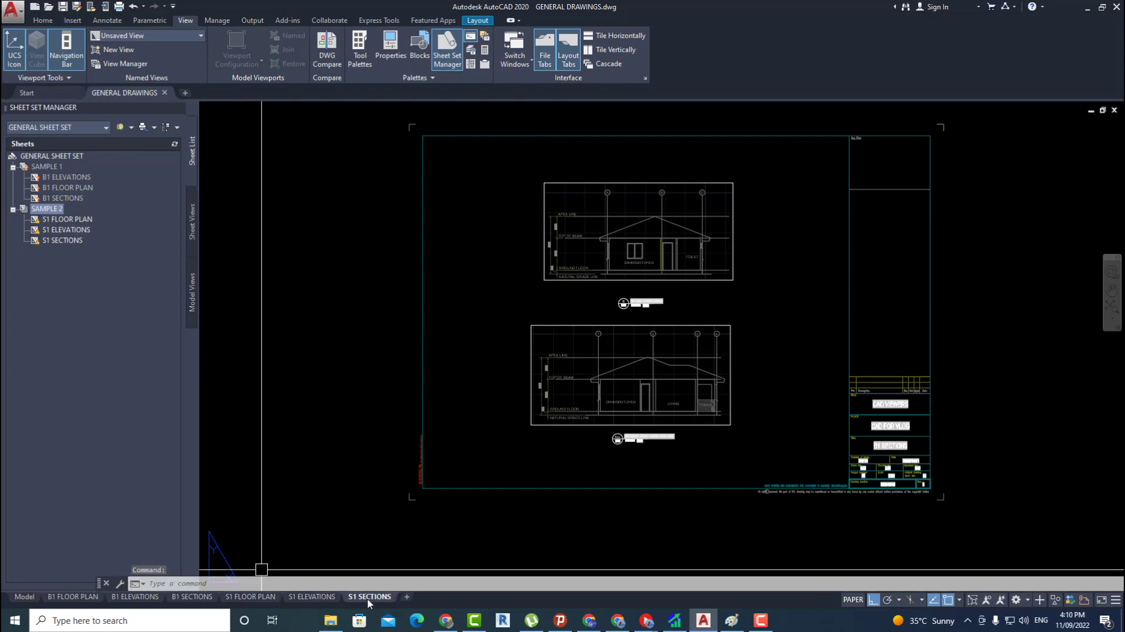
# - Open the S1 FLOOR PLAN and S1 ELEVATIONS sheets from the SAMPLE 2 subset and examine their title blocks
pyautogui.click(53, 209)
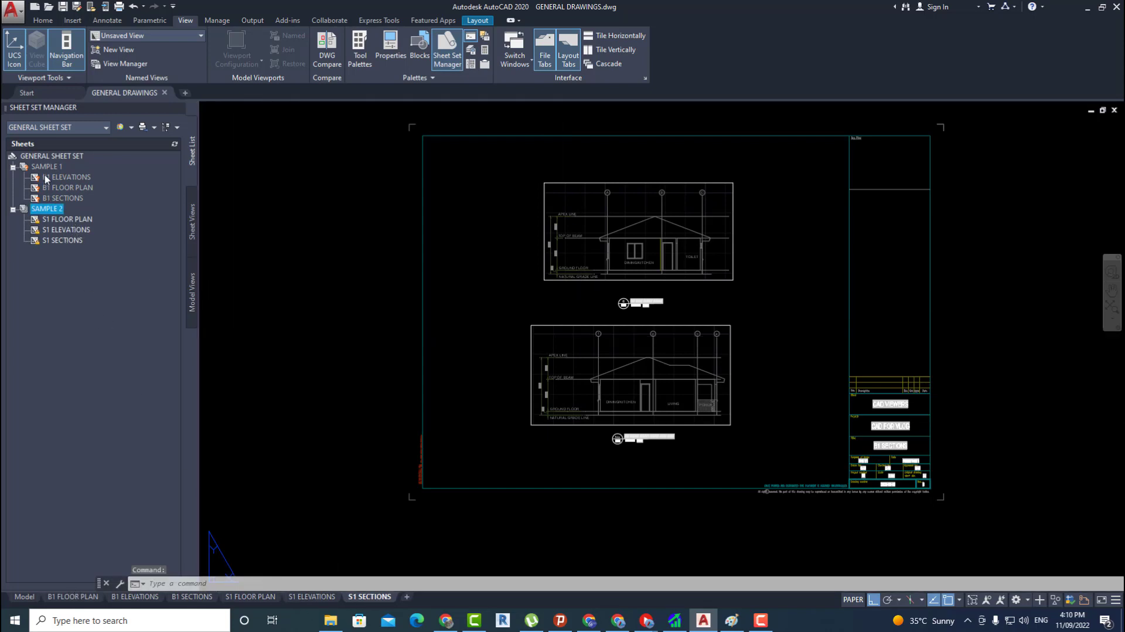
pyautogui.click(74, 220)
pyautogui.doubleClick(75, 222)
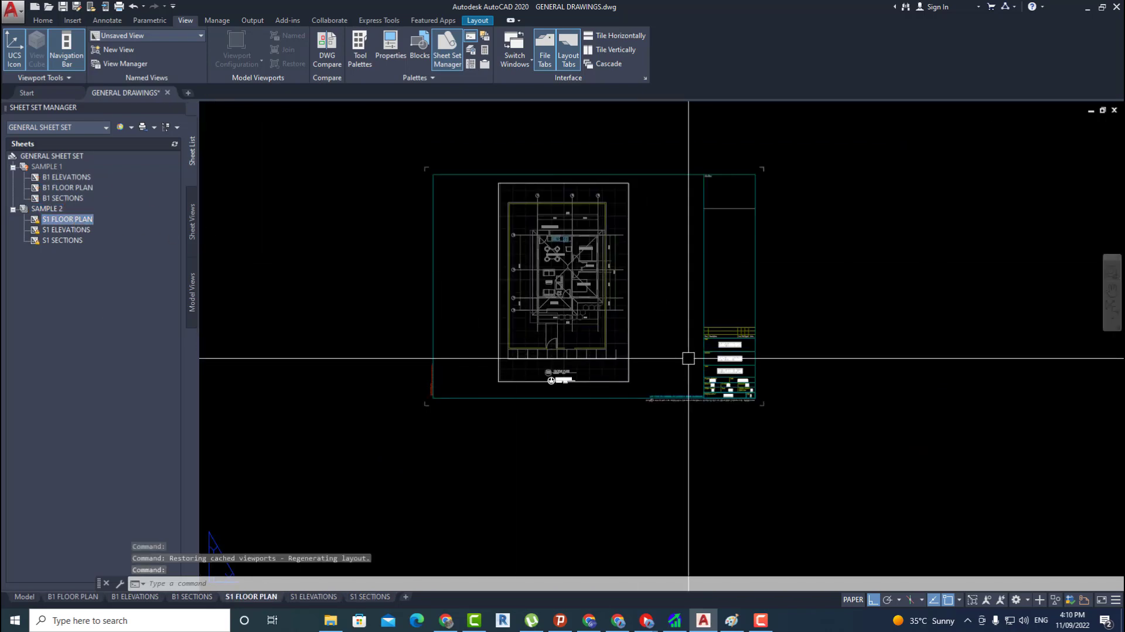
pyautogui.scroll(5, 703, 363)
pyautogui.scroll(4, 636, 355)
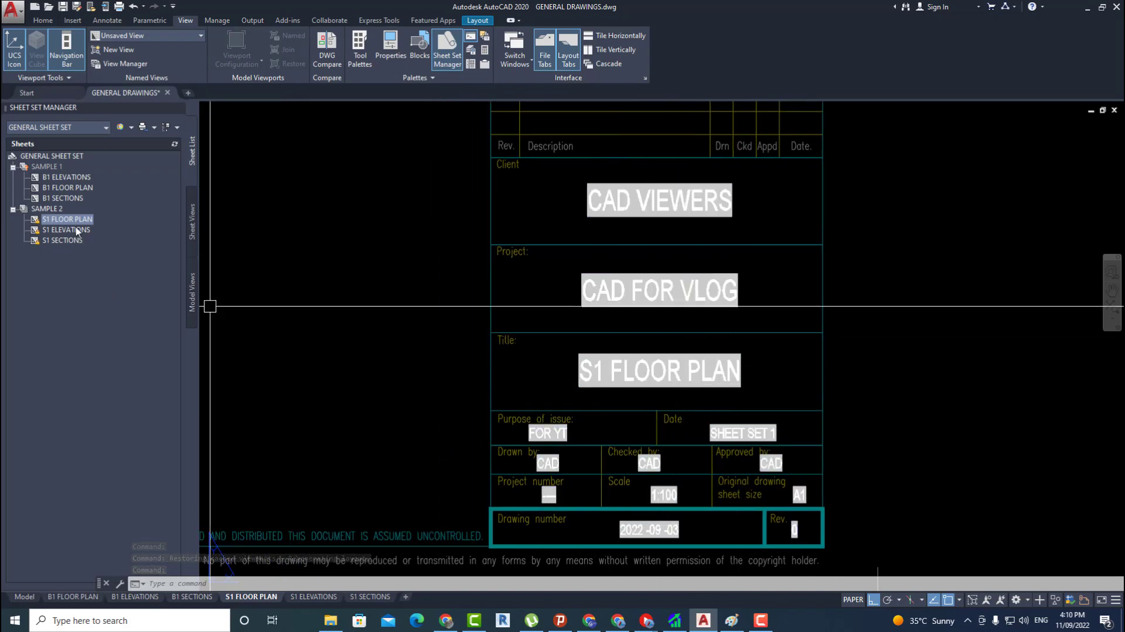
pyautogui.doubleClick(59, 230)
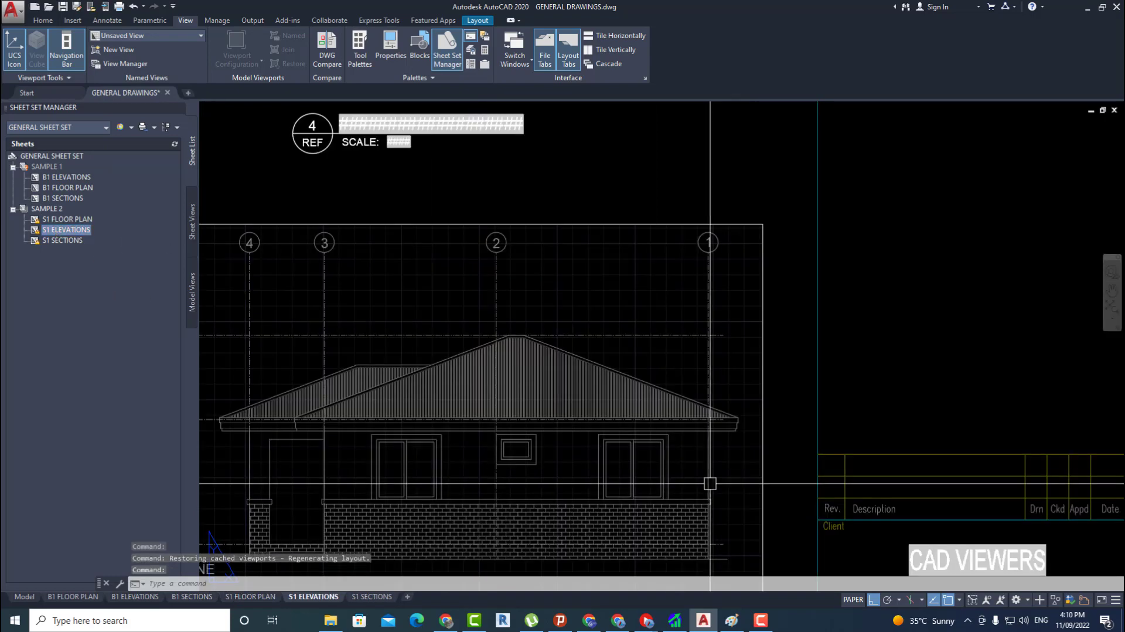
pyautogui.scroll(-4, 644, 363)
pyautogui.scroll(5, 718, 455)
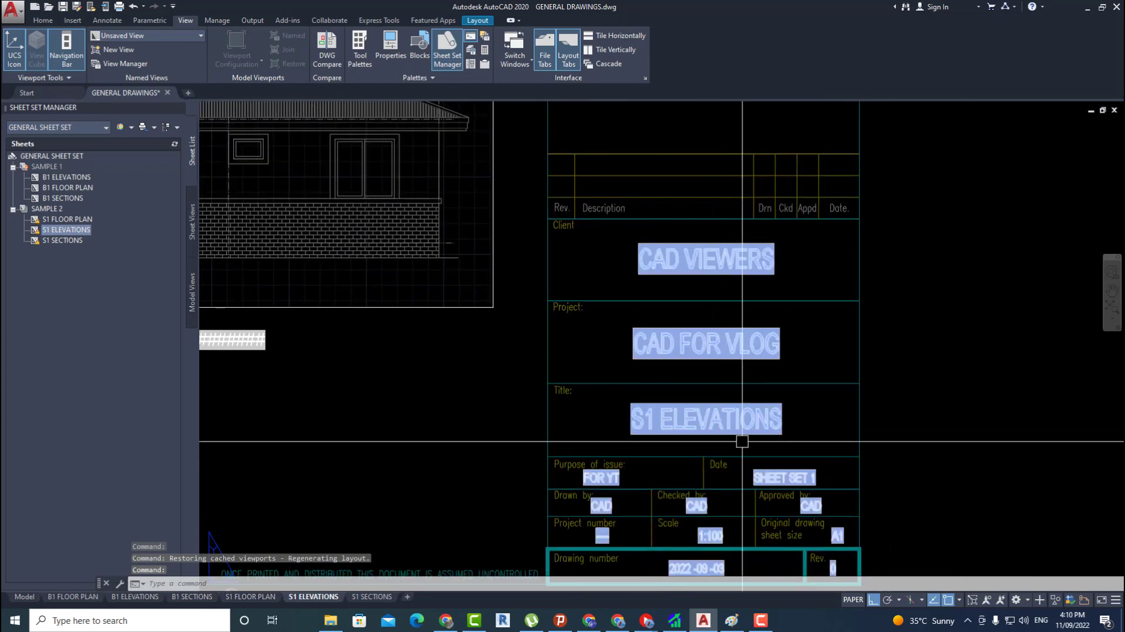
# - Renumber the S1 ELEVATIONS sheet as S01 and shorten its sheet title to ELEVATIONS
pyautogui.rightClick(61, 230)
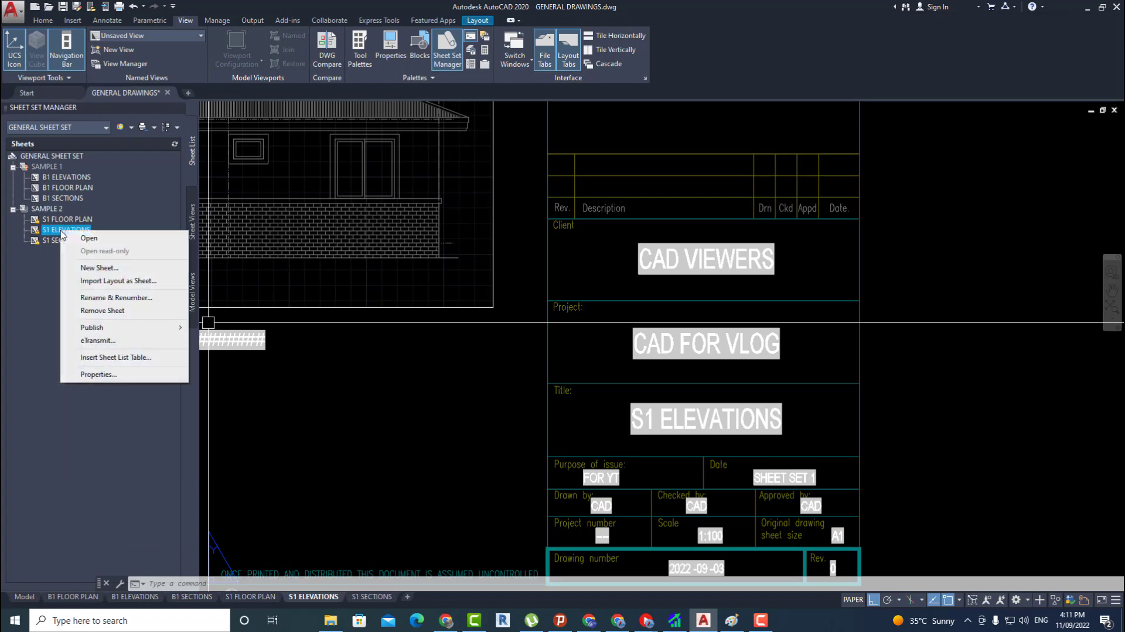
pyautogui.click(117, 298)
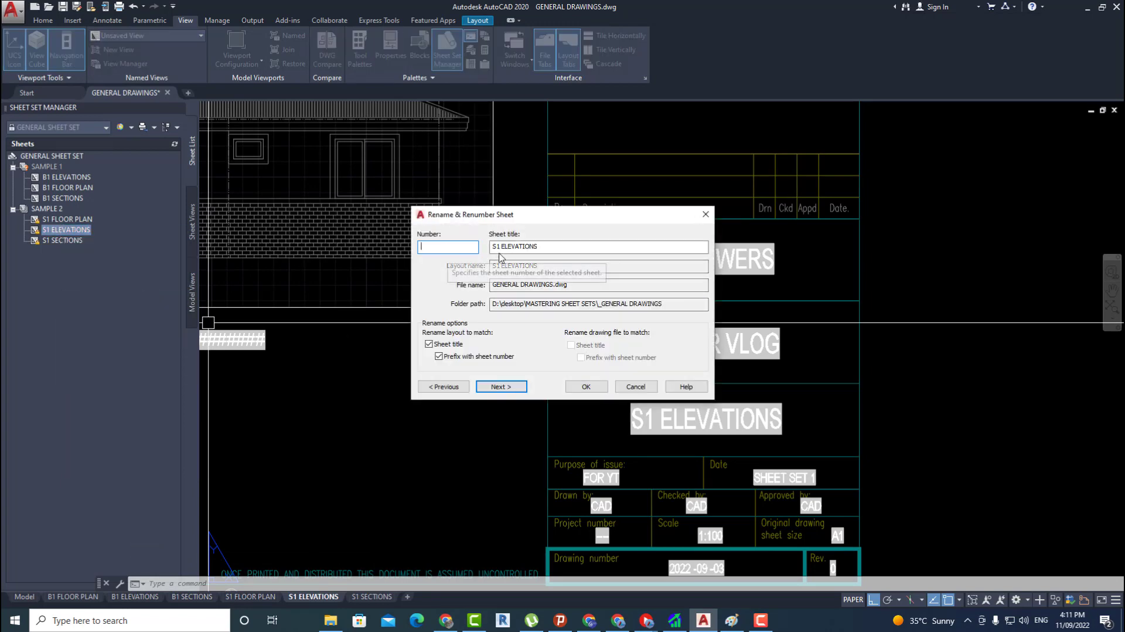
pyautogui.doubleClick(494, 248)
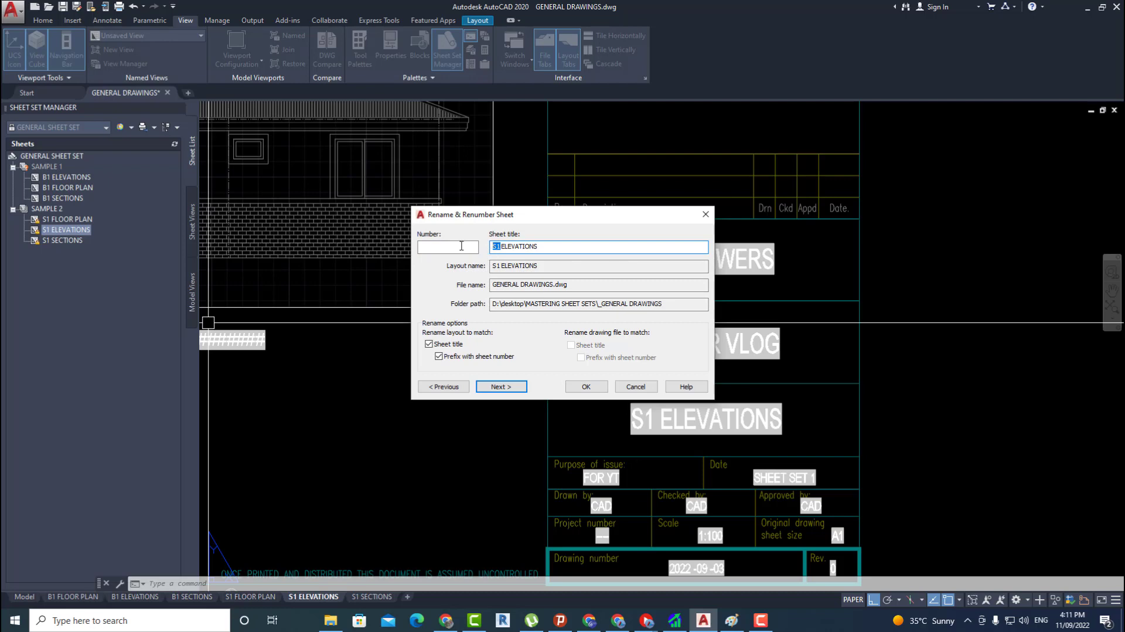
pyautogui.hotkey('ctrl', 'x')
pyautogui.click(438, 247)
pyautogui.write('S01')
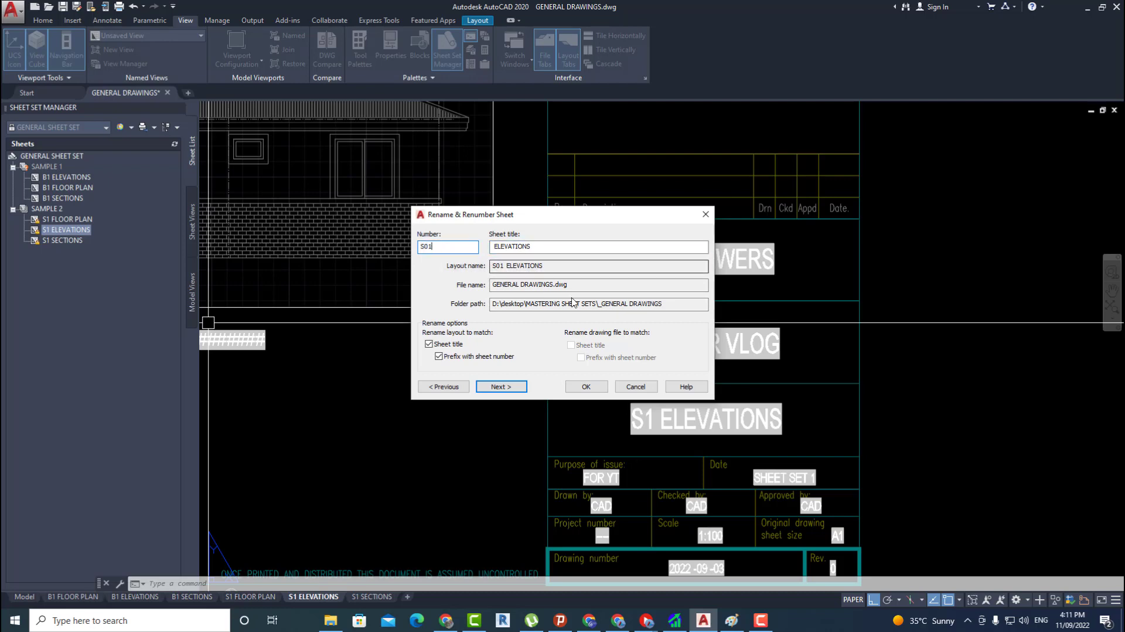
pyautogui.click(501, 387)
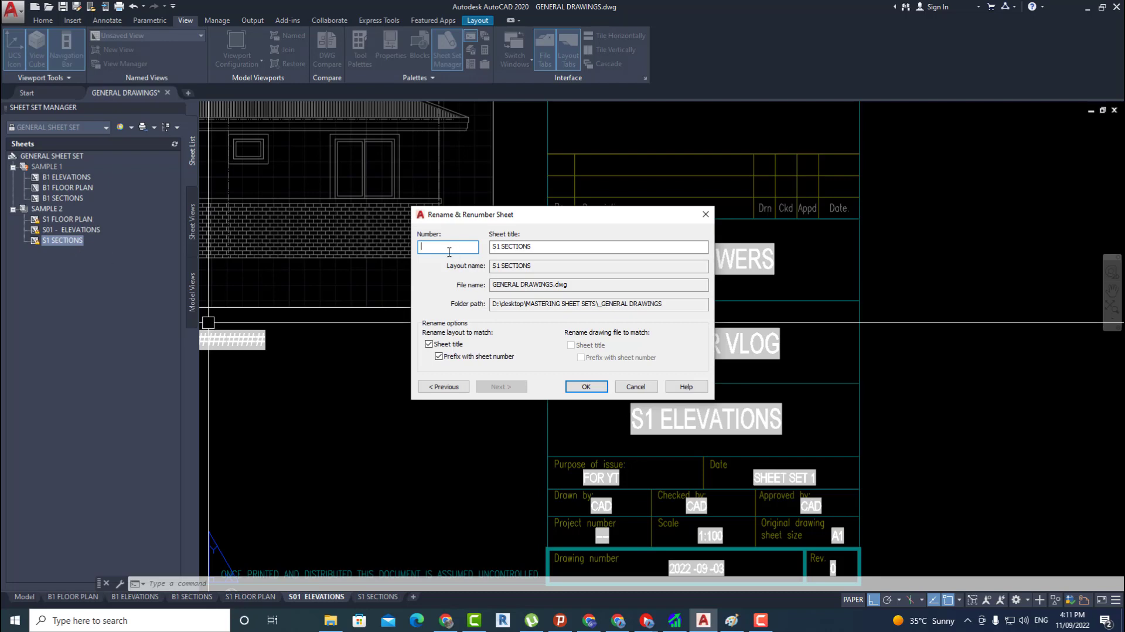
# - Renumber and retitle the S1 SECTIONS sheet as S02 SECTIONS and the S1 FLOOR PLAN sheet as S01 FLOOR PLAN
pyautogui.moveTo(502, 246); pyautogui.dragTo(486, 251)
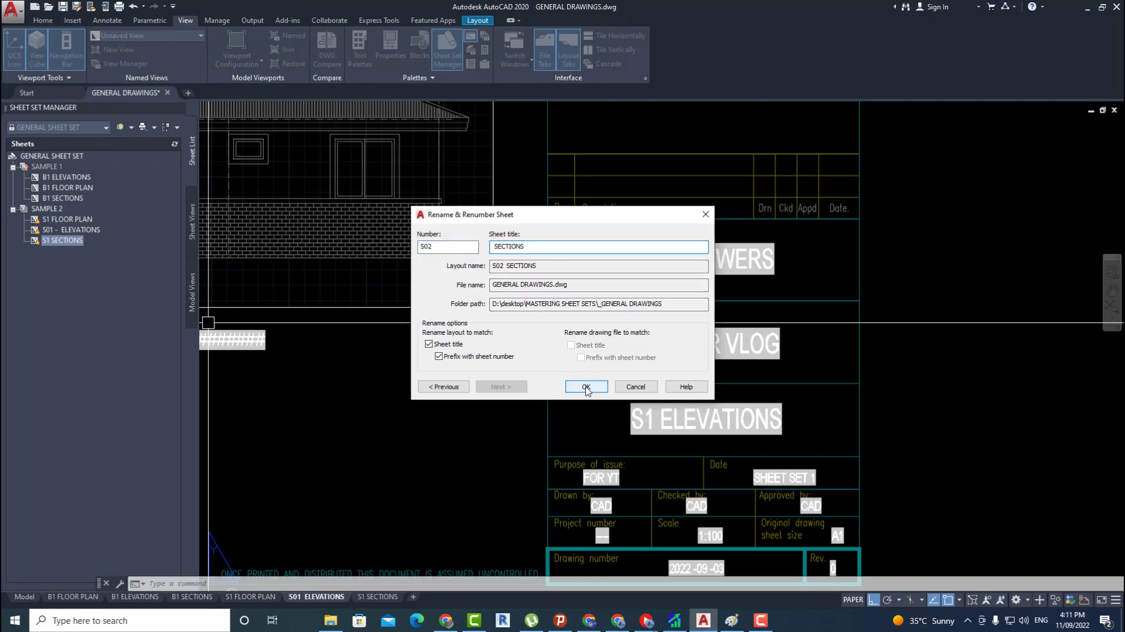
pyautogui.click(463, 388)
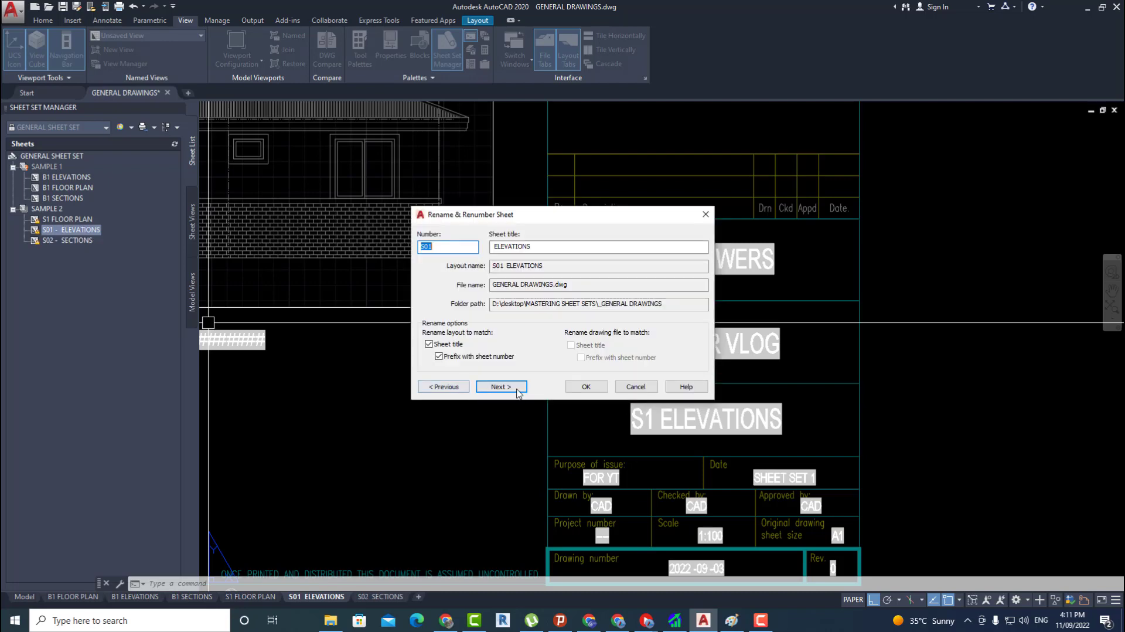
pyautogui.click(463, 387)
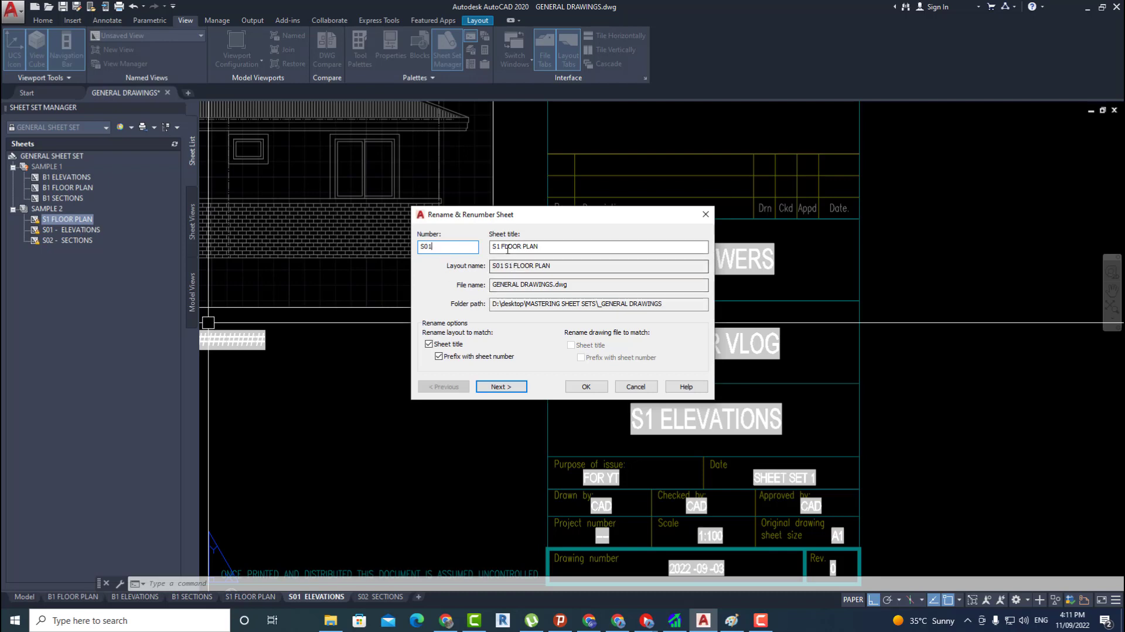
pyautogui.moveTo(503, 246); pyautogui.dragTo(493, 247)
pyautogui.press('Delete')
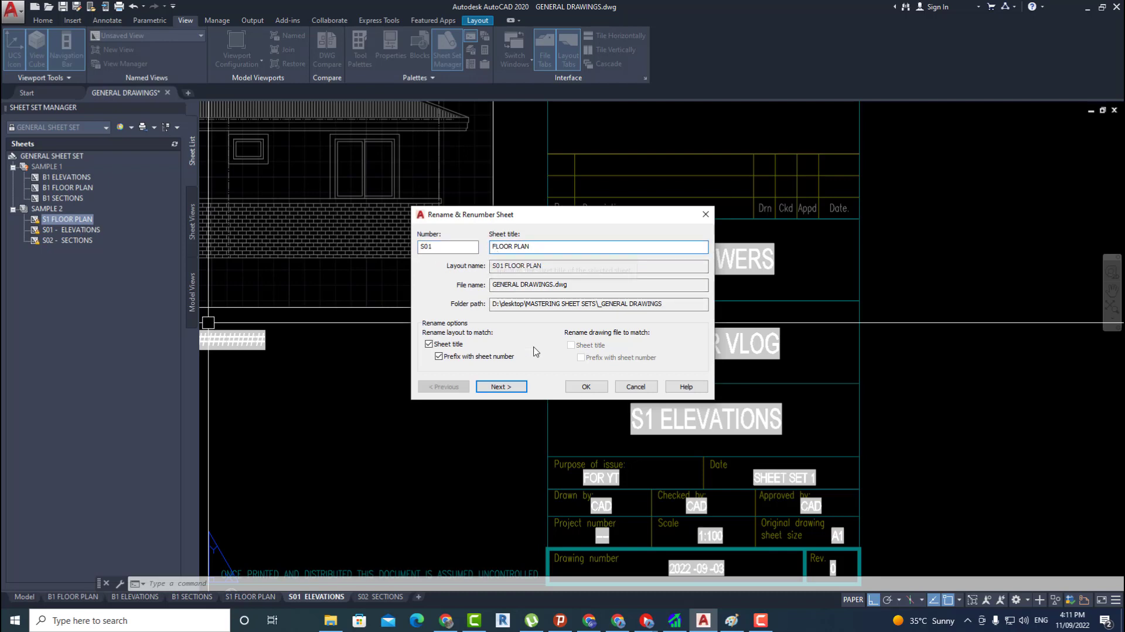
pyautogui.click(520, 387)
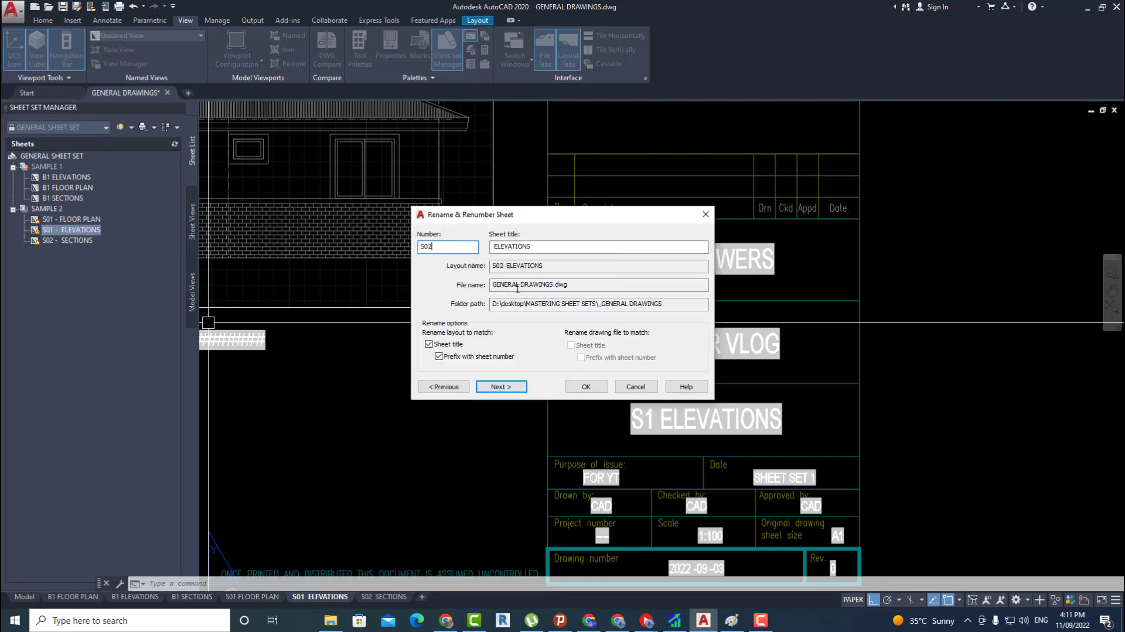
# - Renumber the ELEVATIONS sheet as S02 and the SECTIONS sheet as S03
pyautogui.press('Return')
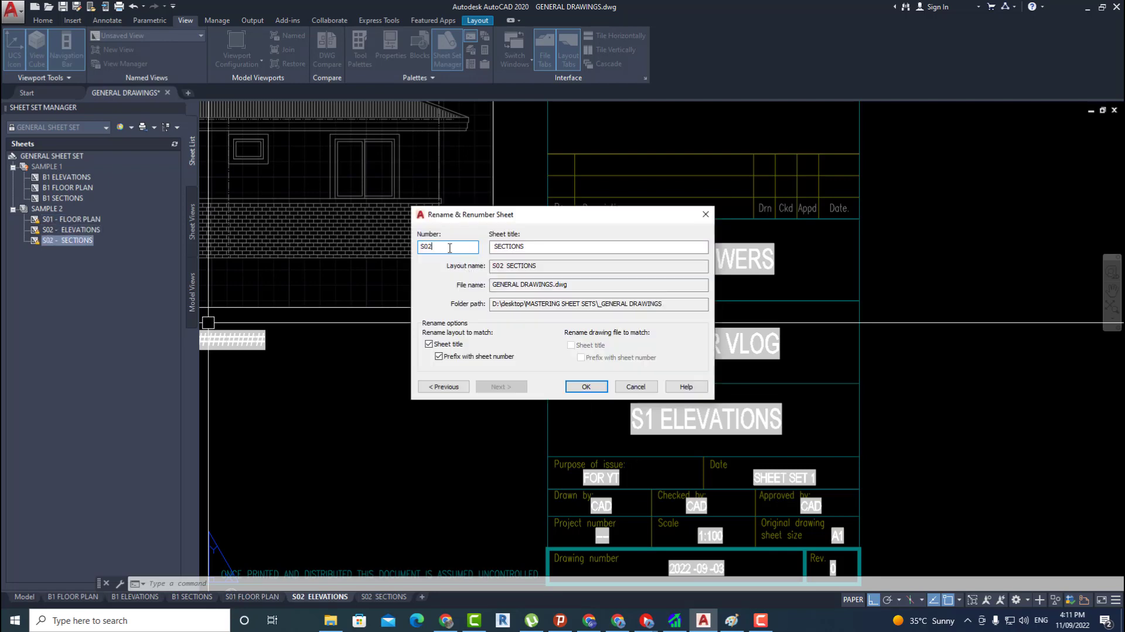
pyautogui.click(587, 386)
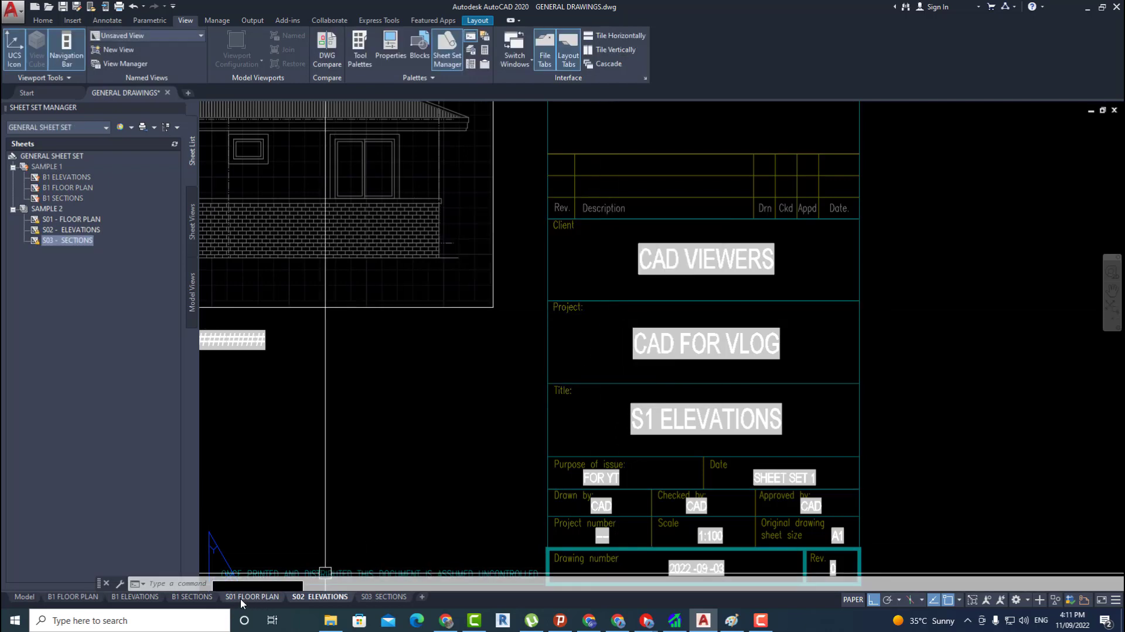
# - Regenerate the S02 ELEVATIONS layout to update the sheet title and number fields in its title block
pyautogui.moveTo(389, 598)
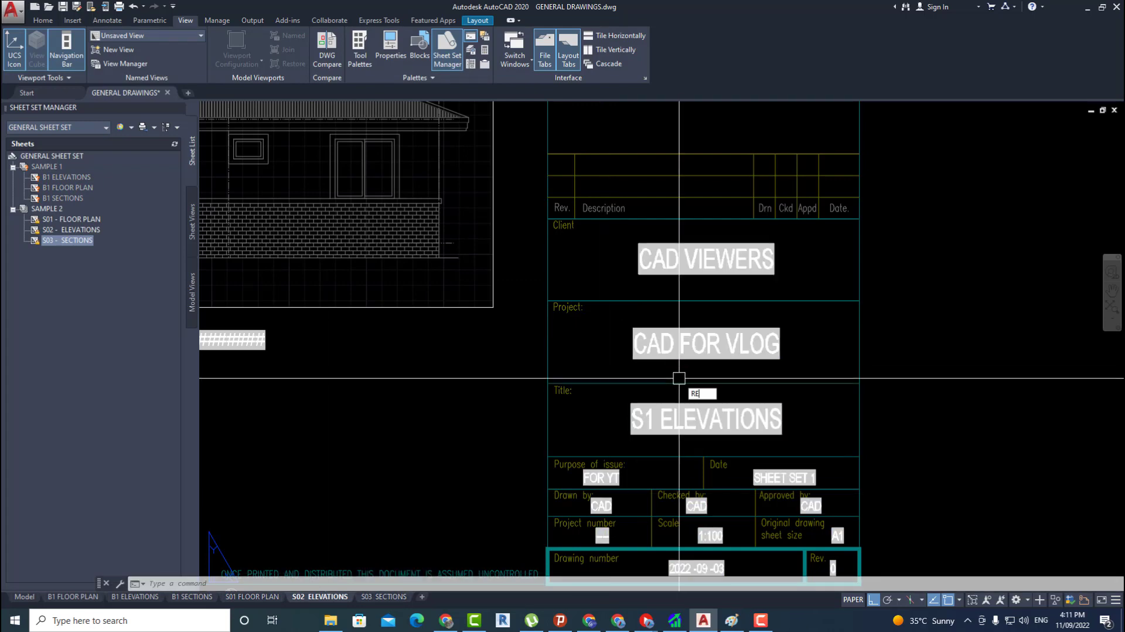
pyautogui.click(726, 406)
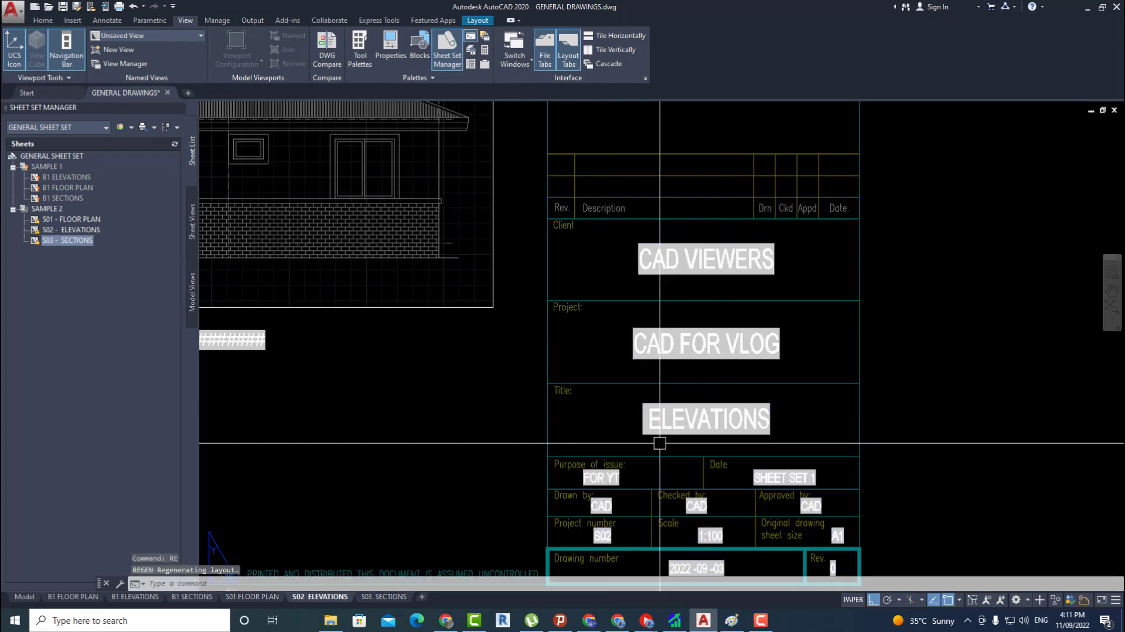
# - Examine the sheet title and number fields in the title blocks of the S02 ELEVATIONS and S03 SECTIONS layouts
pyautogui.moveTo(695, 482); pyautogui.dragTo(696, 393, button='middle')
pyautogui.scroll(2, 624, 450)
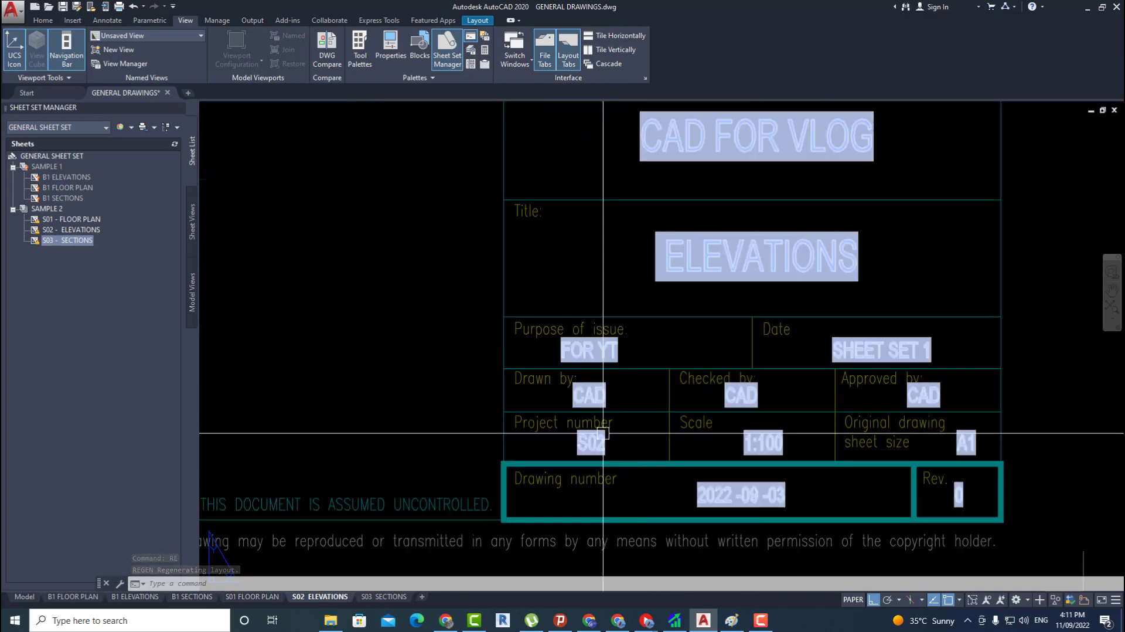
pyautogui.click(383, 596)
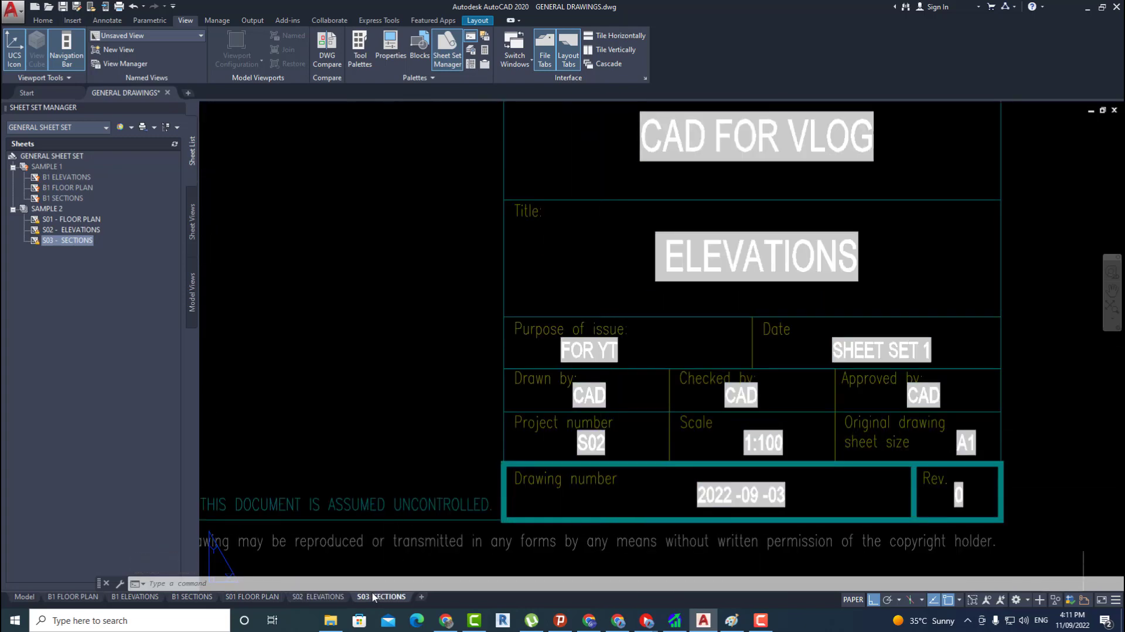
pyautogui.moveTo(761, 441); pyautogui.dragTo(512, 396, button='middle')
pyautogui.scroll(5, 648, 401)
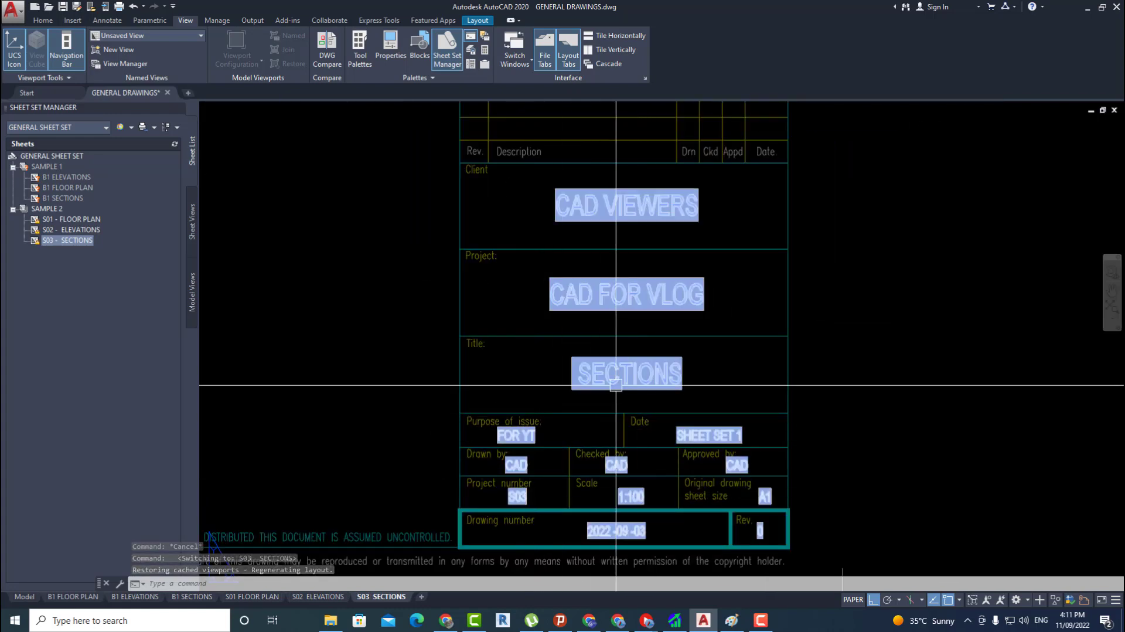
# - Zoom the S03 SECTIONS layout to its extents to view the whole sheet
pyautogui.scroll(-2, 624, 388)
pyautogui.scroll(-3, 547, 366)
pyautogui.write('z')
pyautogui.press('Return')
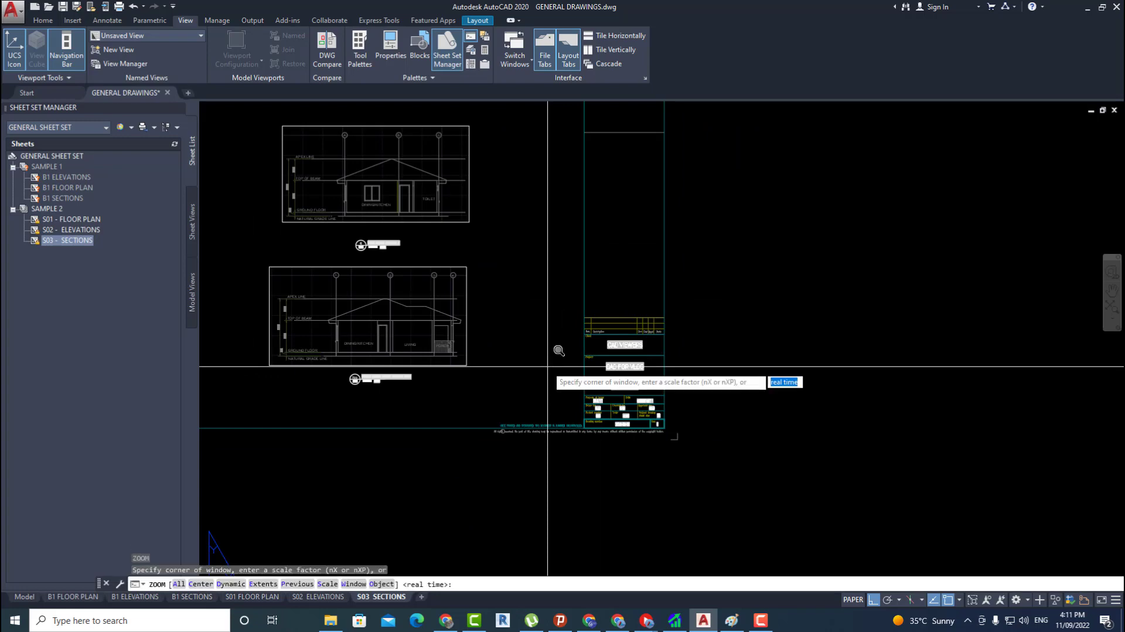
pyautogui.write('e')
pyautogui.press('Return')
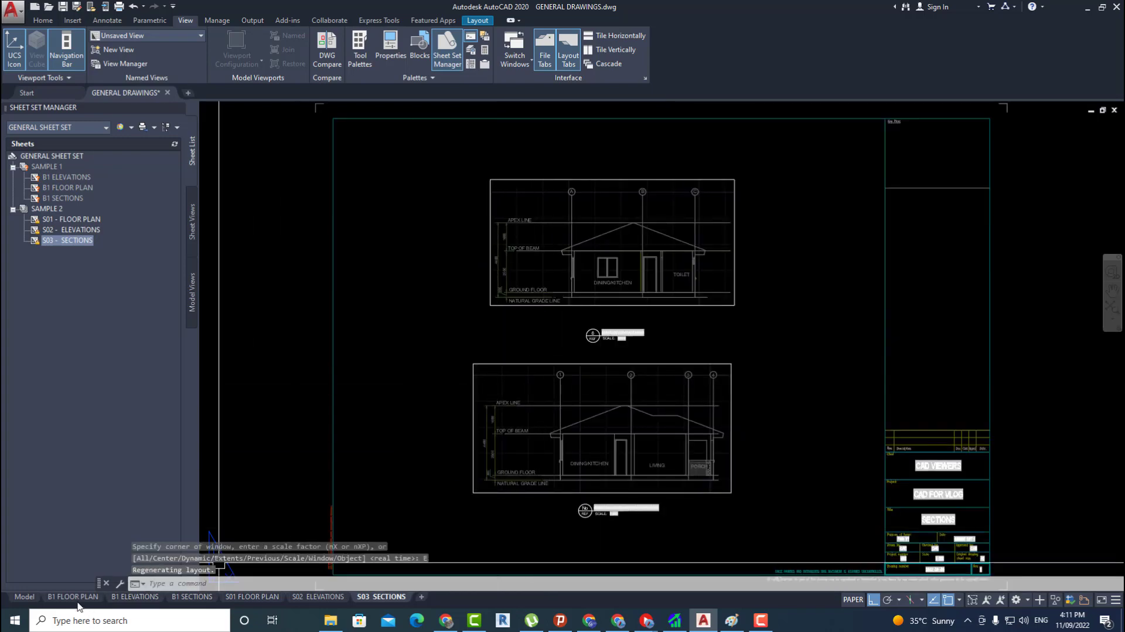
# - Open the B1 FLOOR PLAN layout and zoom to its extents
pyautogui.click(72, 596)
pyautogui.write('z')
pyautogui.press('Return')
pyautogui.write('e')
pyautogui.press('Return')
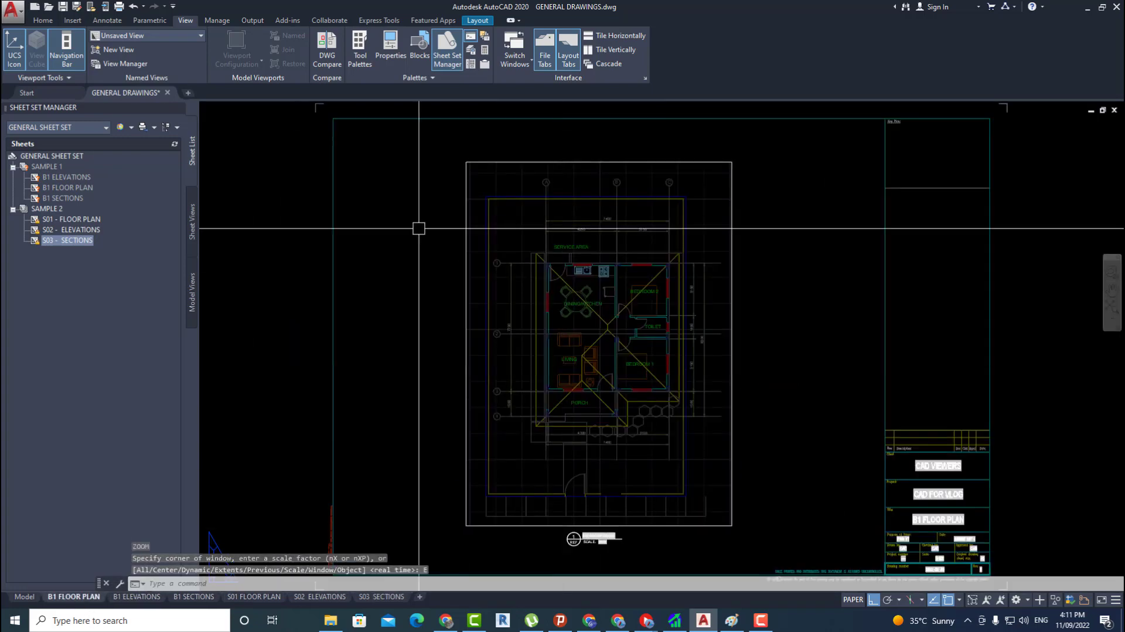